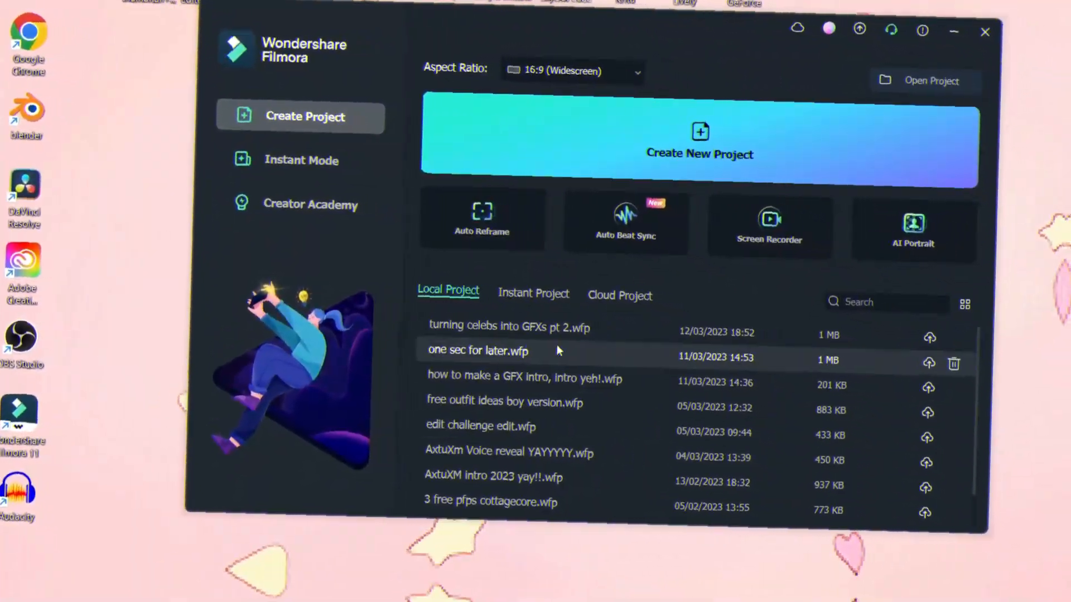
# - Look through the list of local projects on the start screen
pyautogui.scroll(-3, 666, 435)
pyautogui.scroll(4, 707, 477)
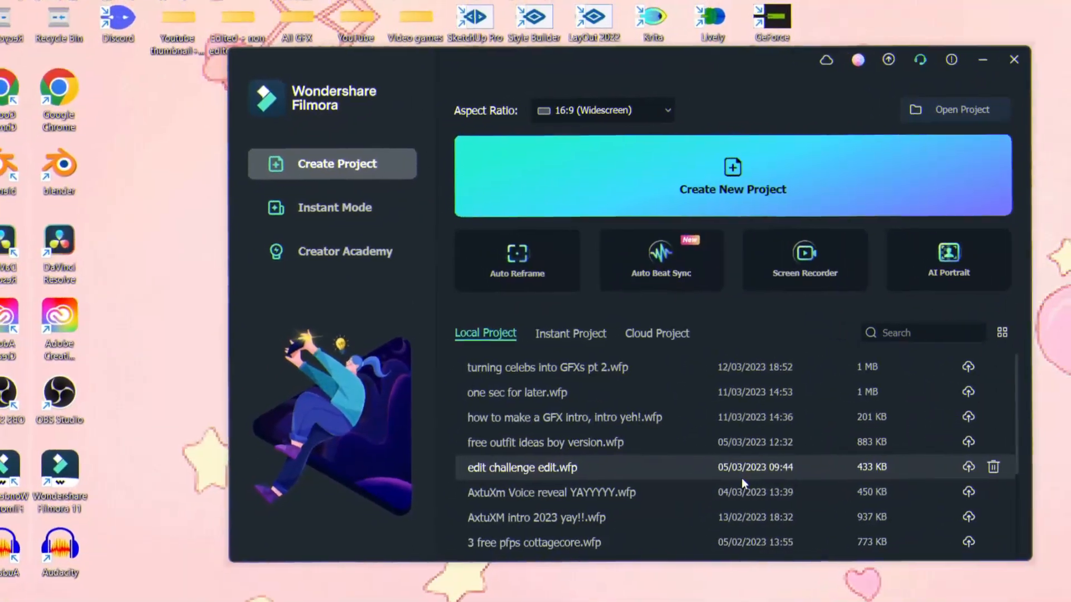
pyautogui.scroll(-4, 740, 477)
pyautogui.scroll(3, 628, 440)
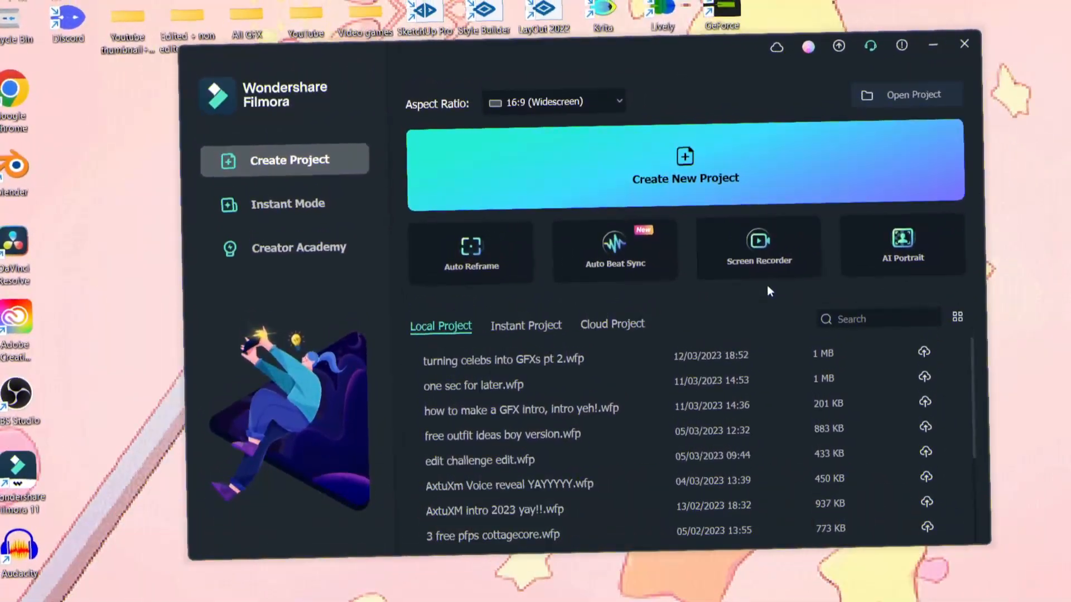
pyautogui.scroll(-3, 486, 364)
pyautogui.scroll(3, 600, 474)
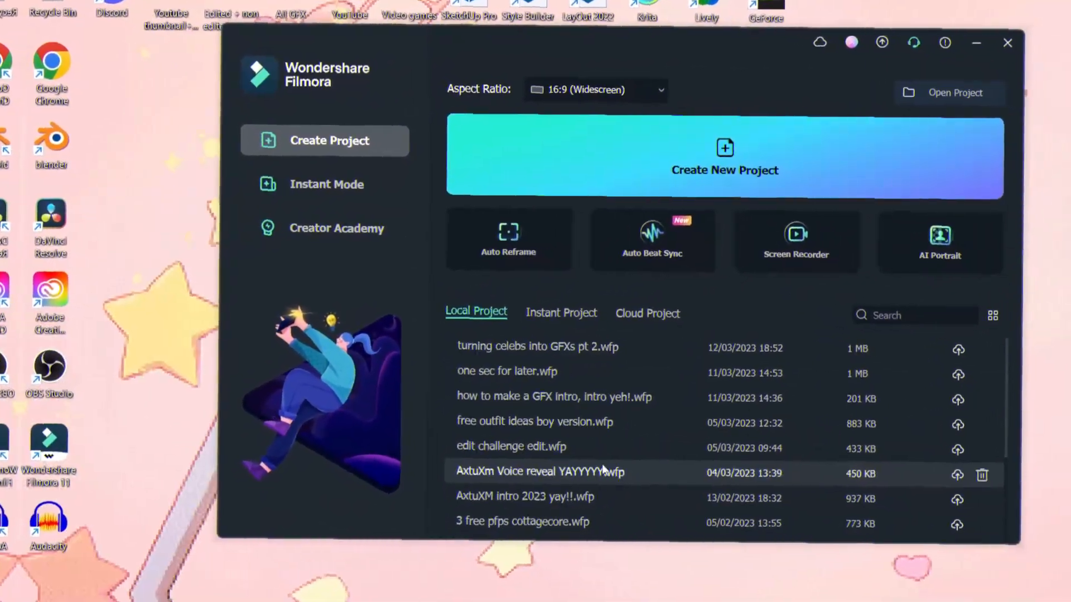
pyautogui.scroll(-3, 642, 388)
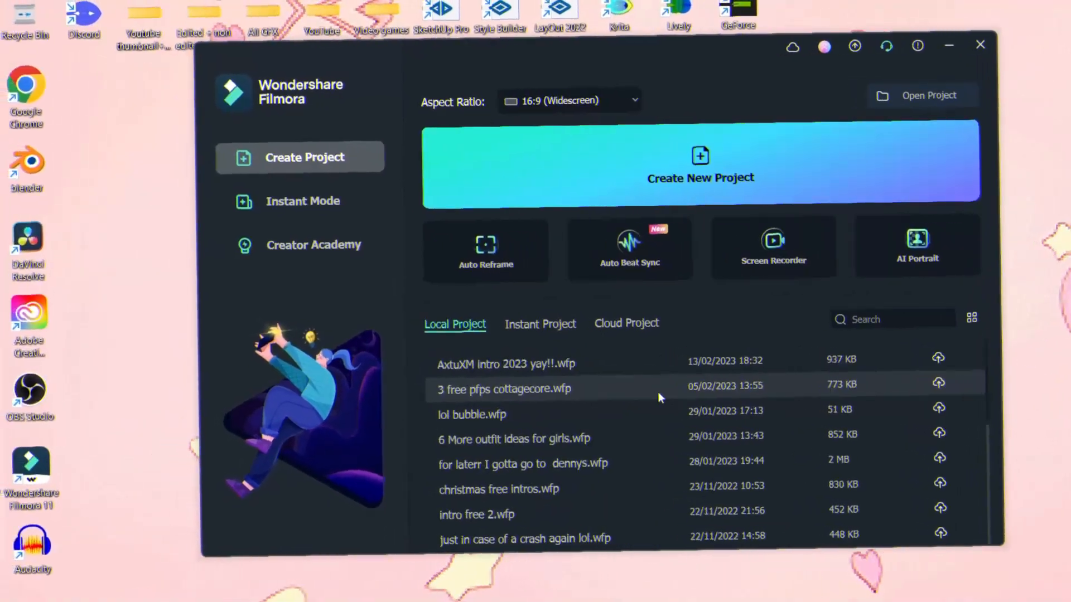
pyautogui.scroll(3, 635, 474)
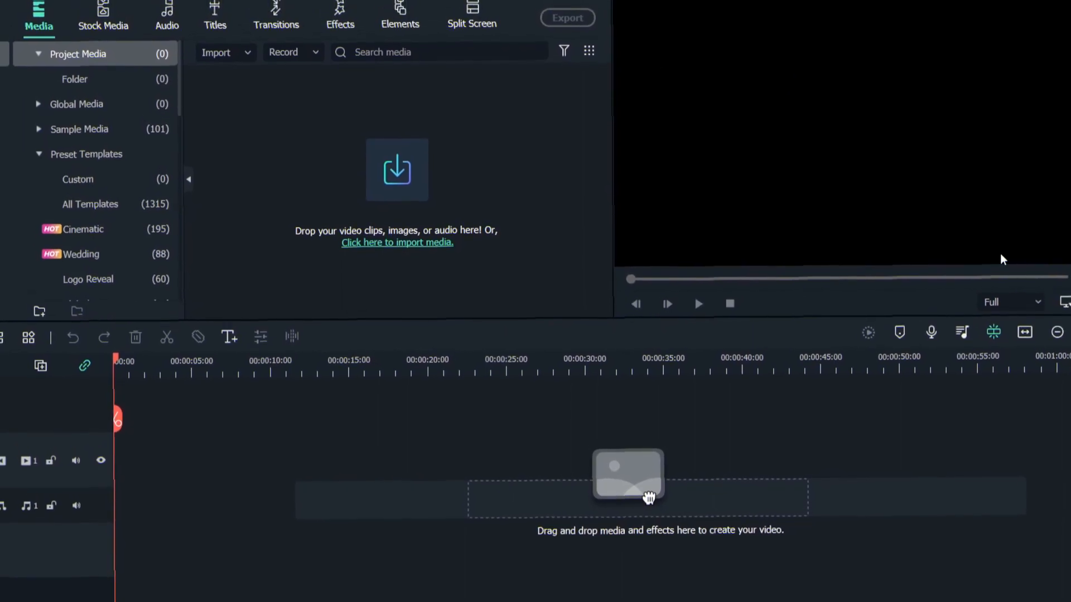
# - Set the preview playback quality to 1/2
pyautogui.click(1010, 308)
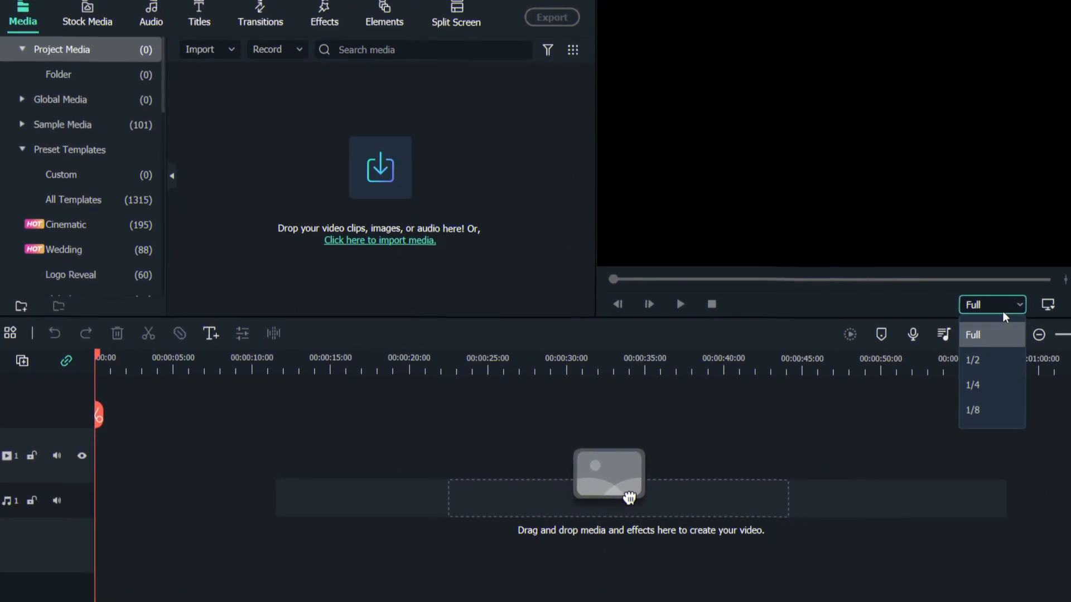
pyautogui.click(979, 357)
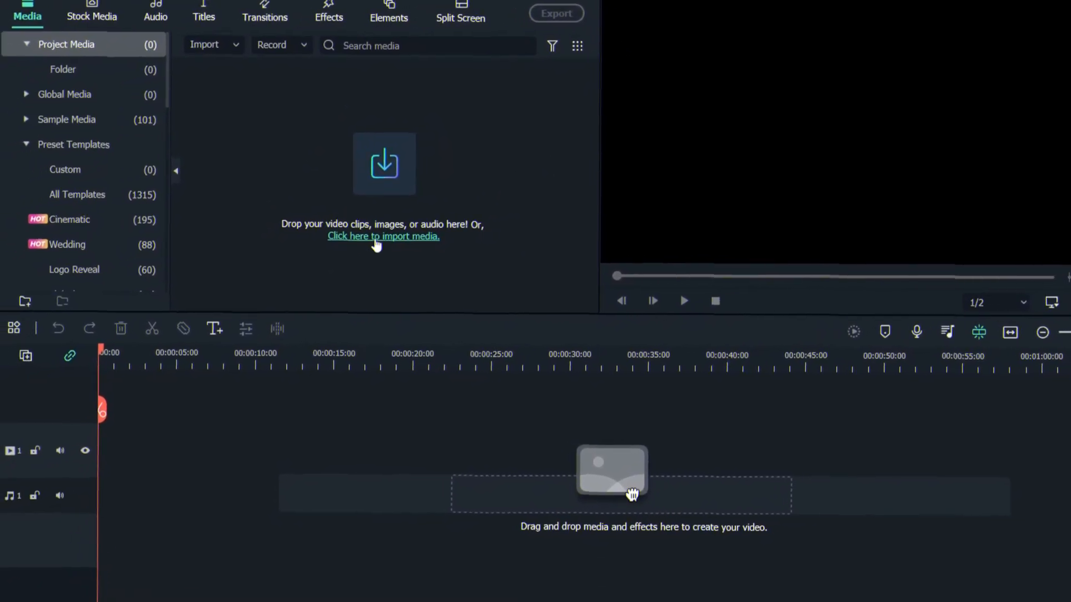
pyautogui.click(357, 240)
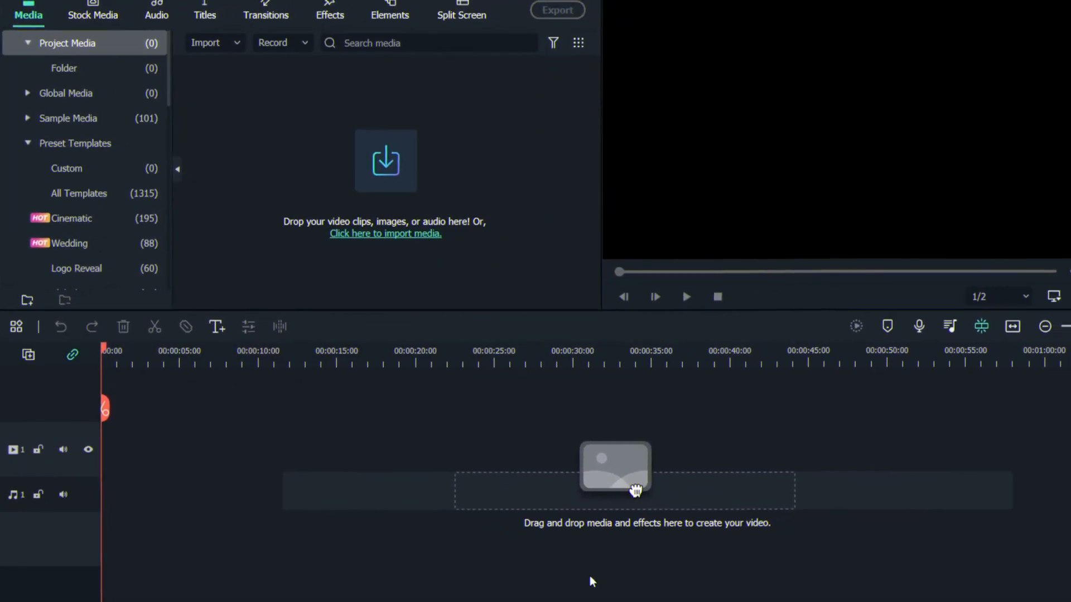
pyautogui.press('super+e')
pyautogui.moveTo(515, 136); pyautogui.dragTo(956, 132)
pyautogui.moveTo(1025, 135); pyautogui.dragTo(606, 96)
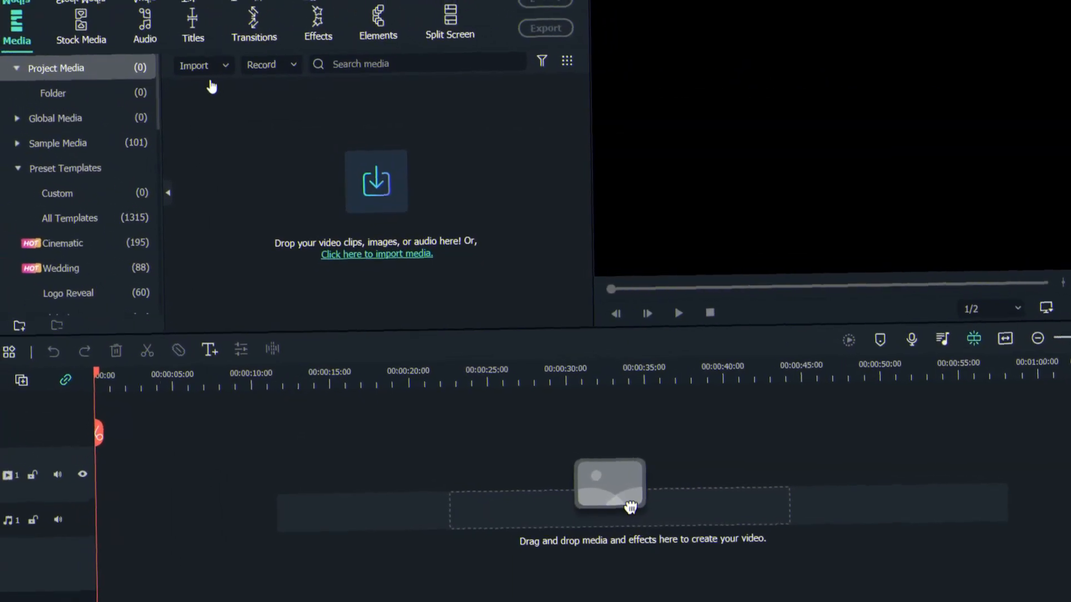
# - Look through the media library categories, viewing Global Media and Project Media
pyautogui.scroll(-5, 111, 100)
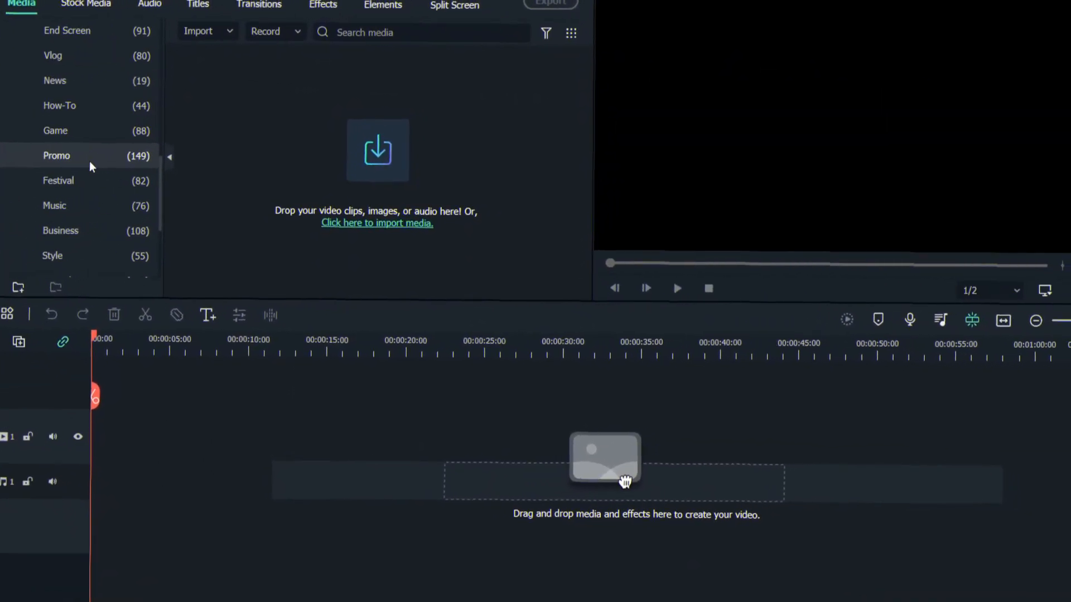
pyautogui.scroll(5, 91, 158)
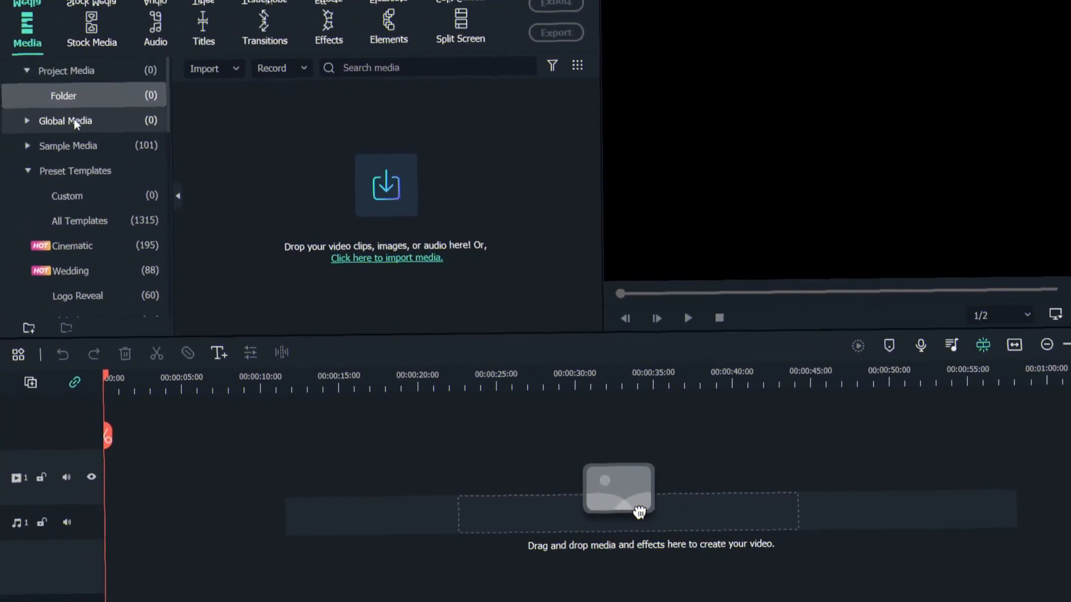
pyautogui.click(74, 119)
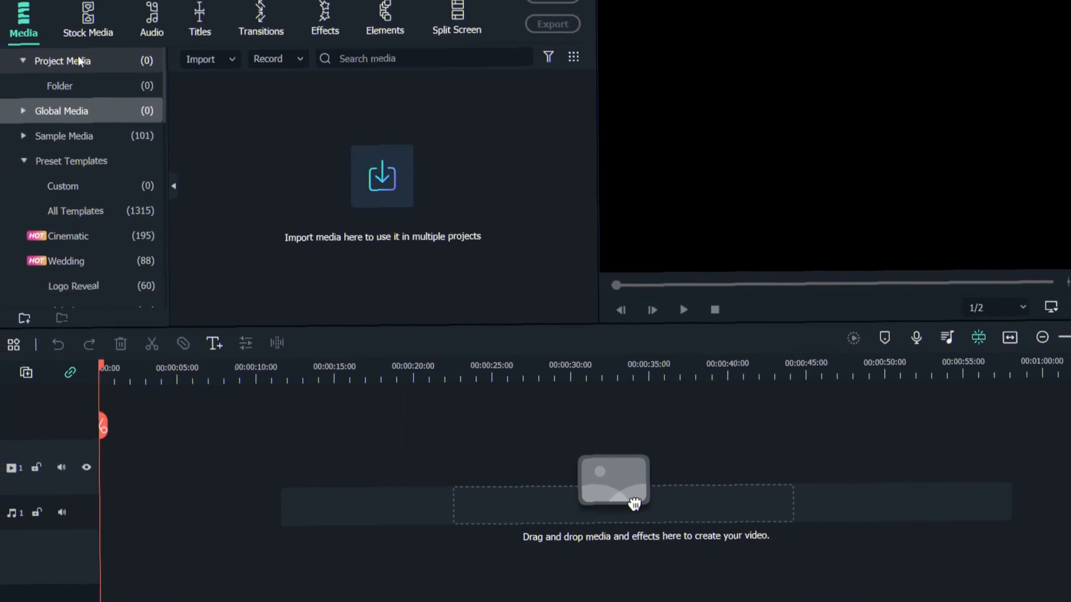
pyautogui.click(78, 58)
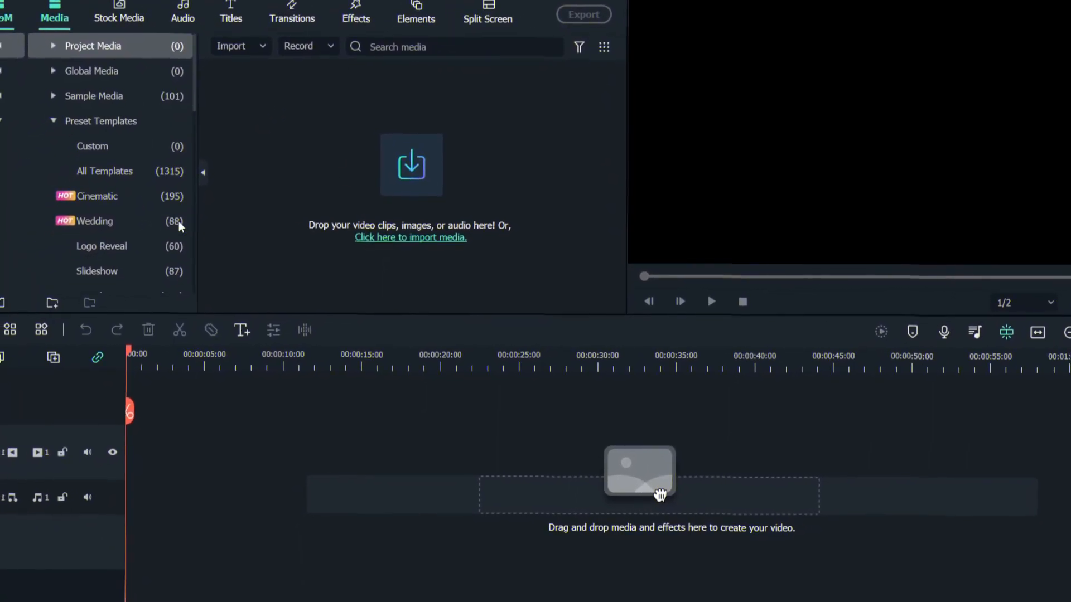
# - Browse the Instagram preset templates, dismissing the template instructions, and return to Project Media
pyautogui.scroll(-8, 179, 221)
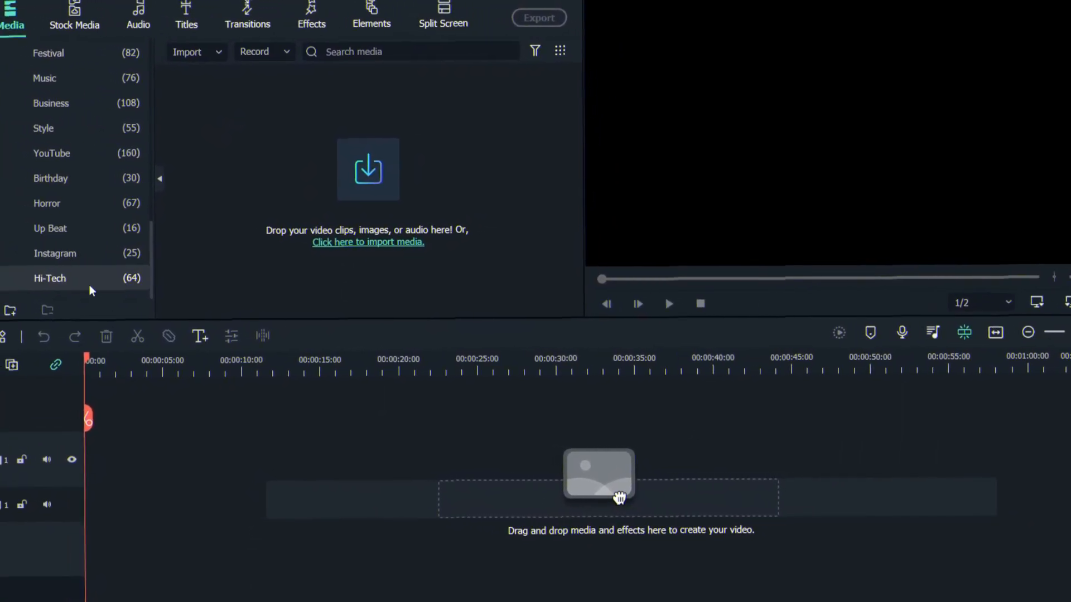
pyautogui.click(73, 249)
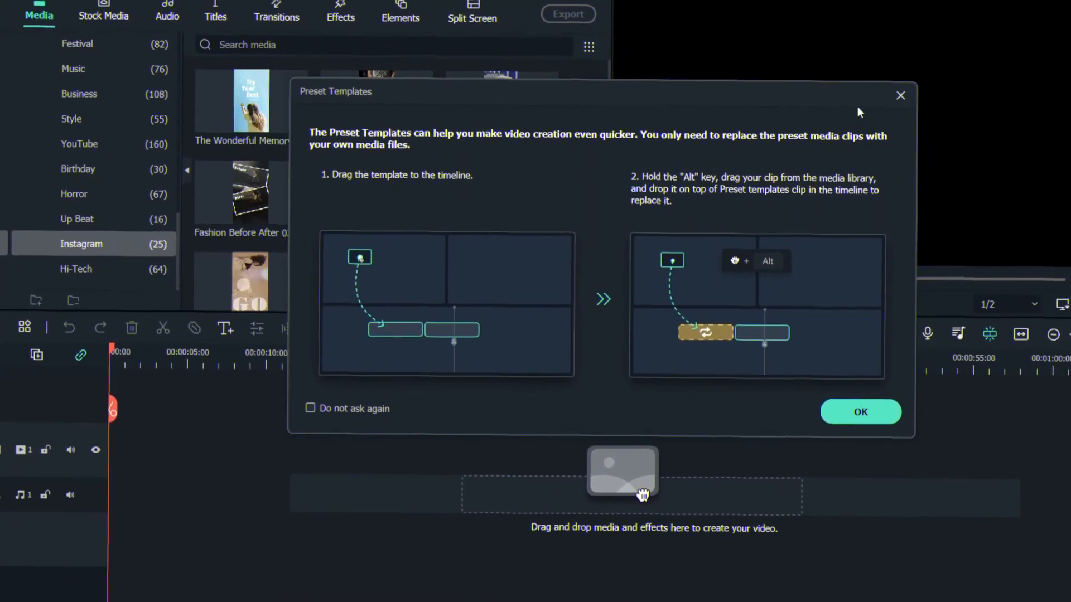
pyautogui.click(918, 99)
pyautogui.scroll(-10, 392, 197)
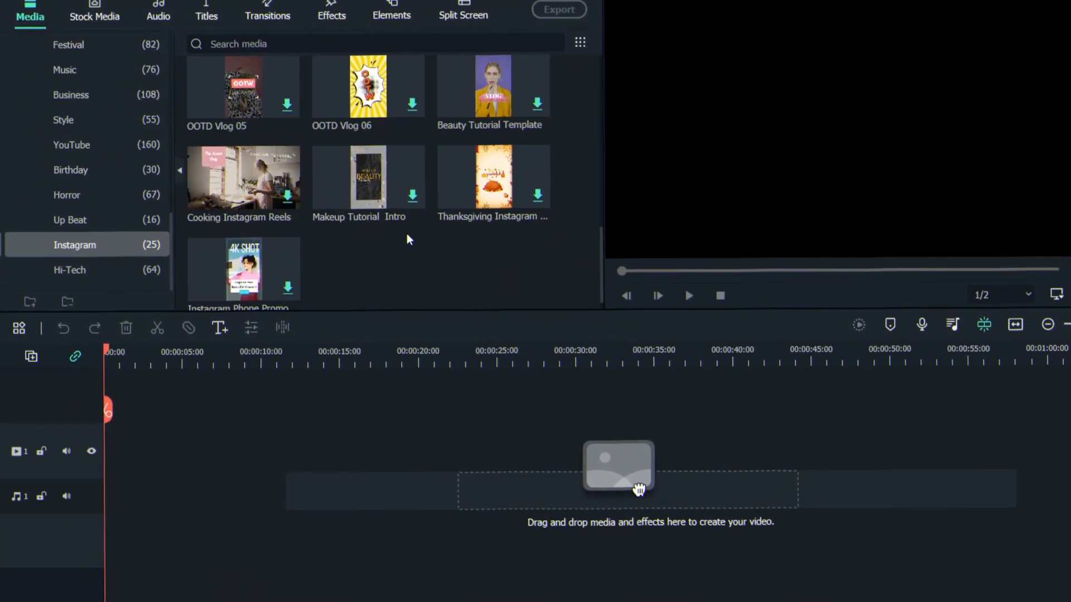
pyautogui.scroll(10, 385, 226)
pyautogui.scroll(8, 62, 128)
pyautogui.click(84, 72)
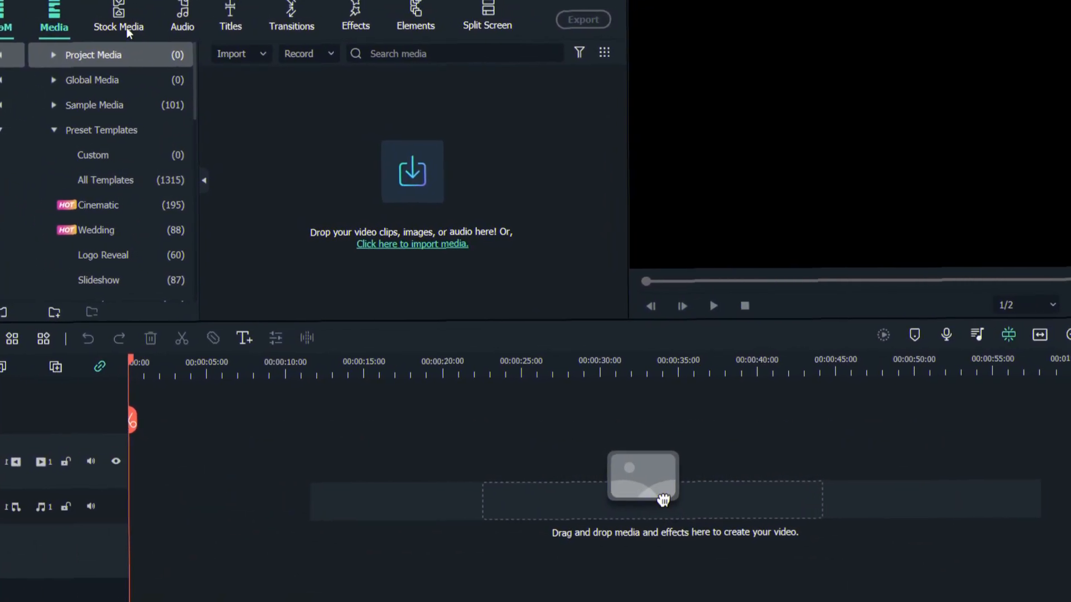
# - Browse the stock media sources Pexels, Giphy and Pixabay, plus the downloaded and favorite stock items
pyautogui.click(123, 28)
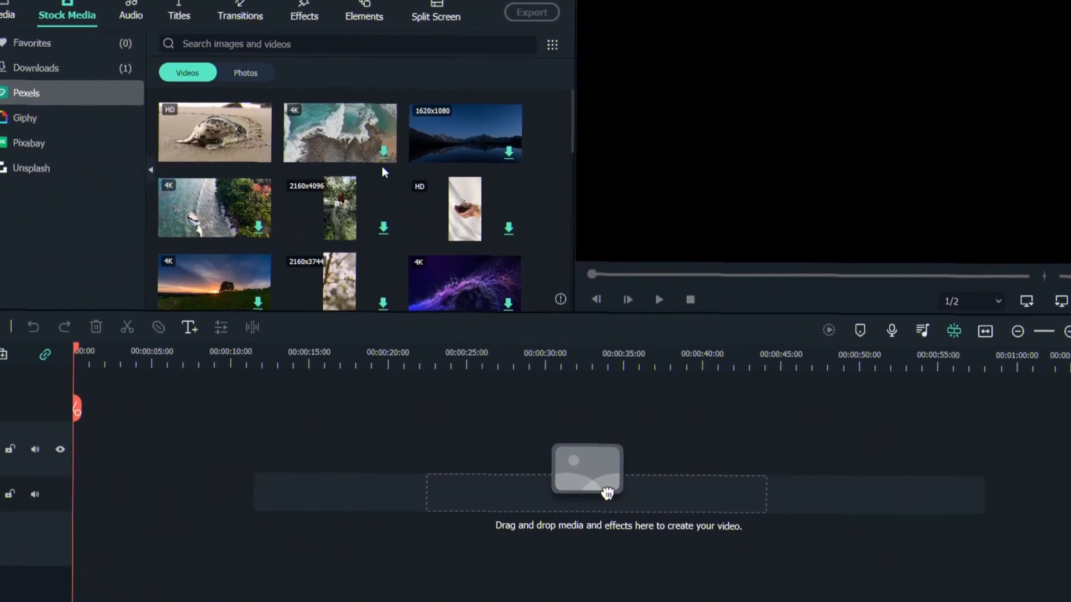
pyautogui.scroll(-8, 379, 167)
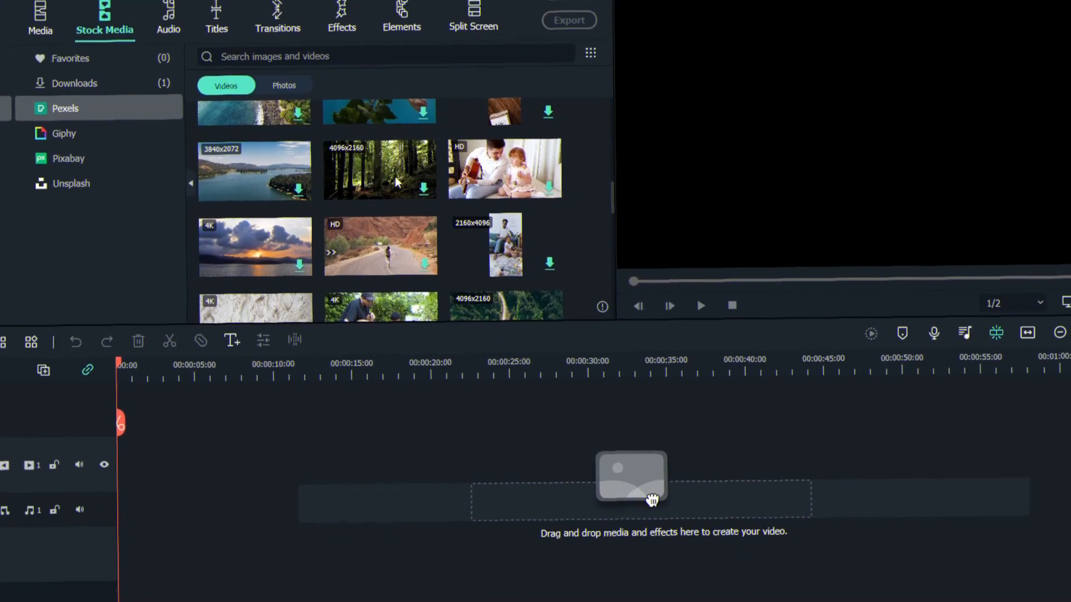
pyautogui.scroll(10, 386, 181)
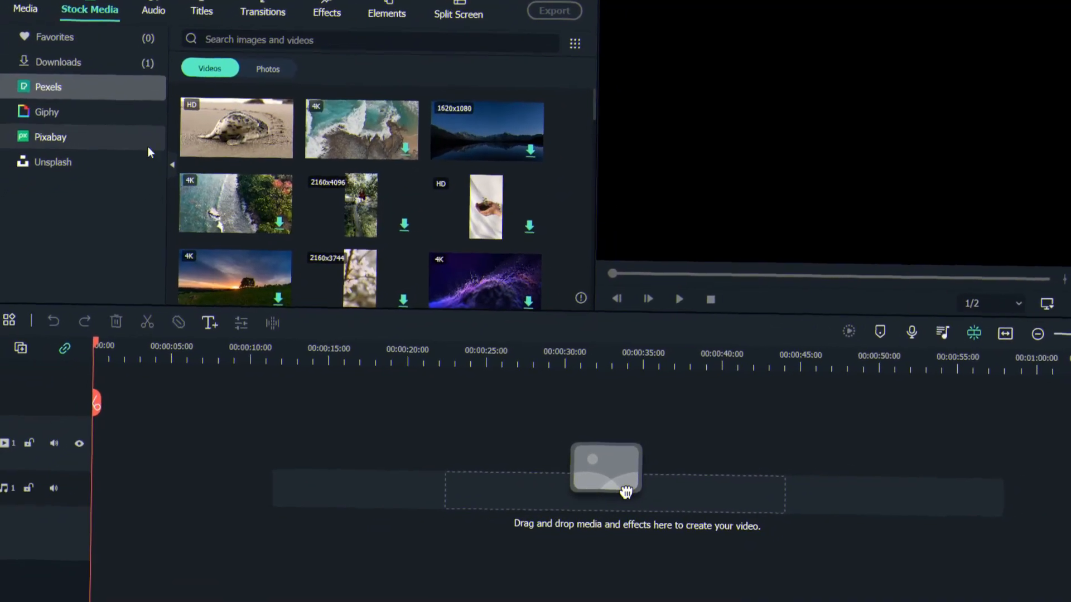
pyautogui.click(119, 112)
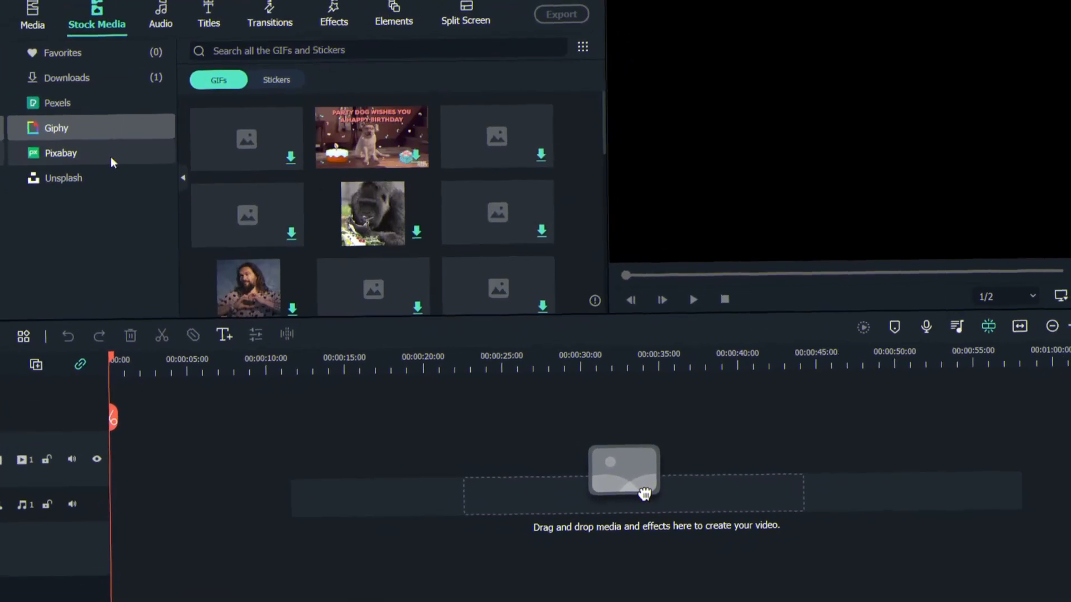
pyautogui.click(92, 155)
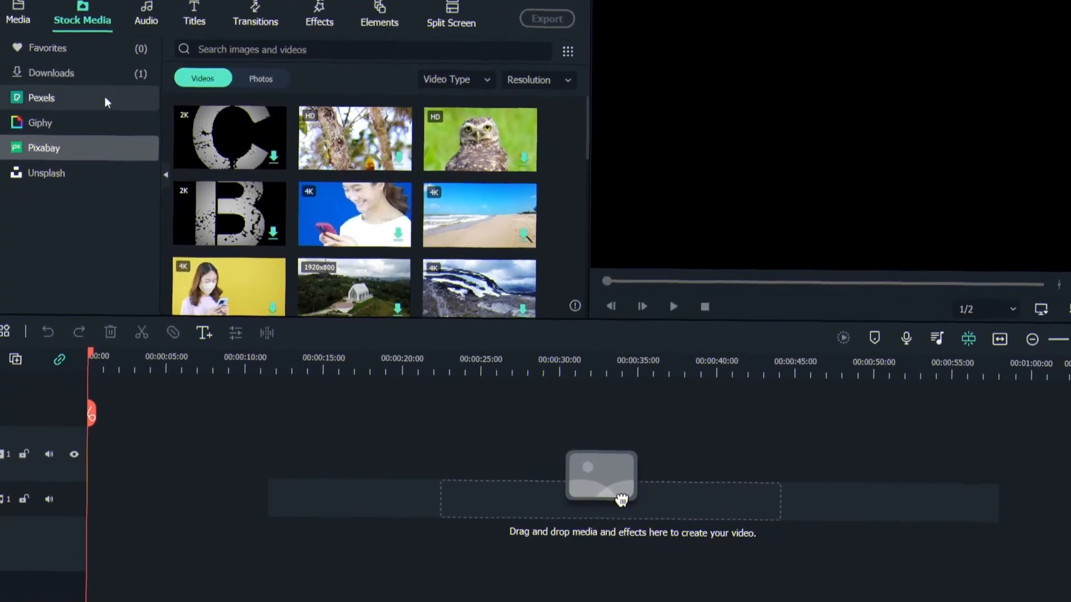
pyautogui.click(88, 72)
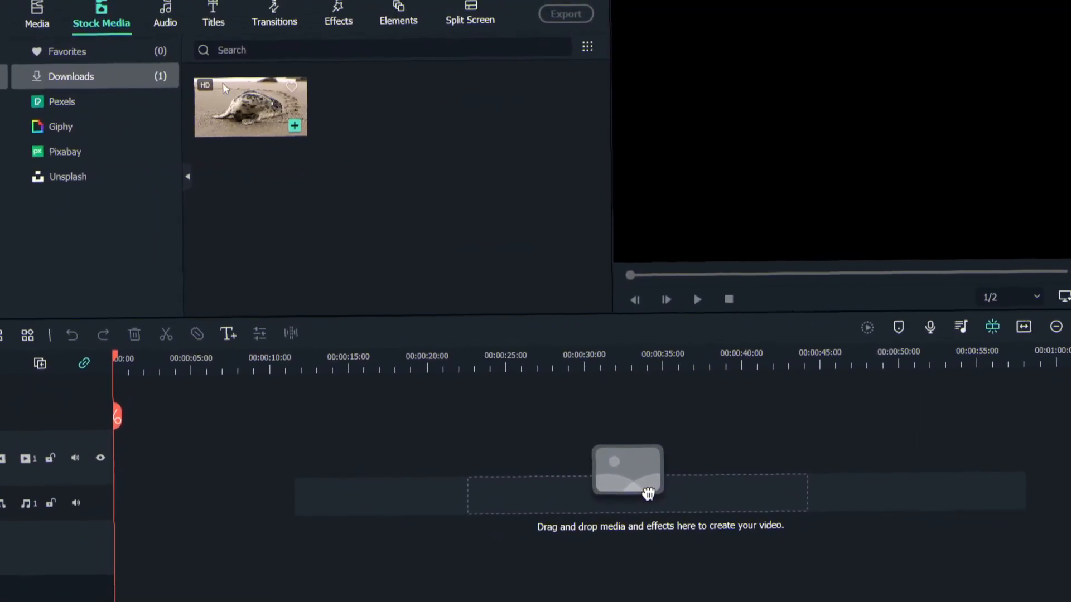
pyautogui.click(78, 52)
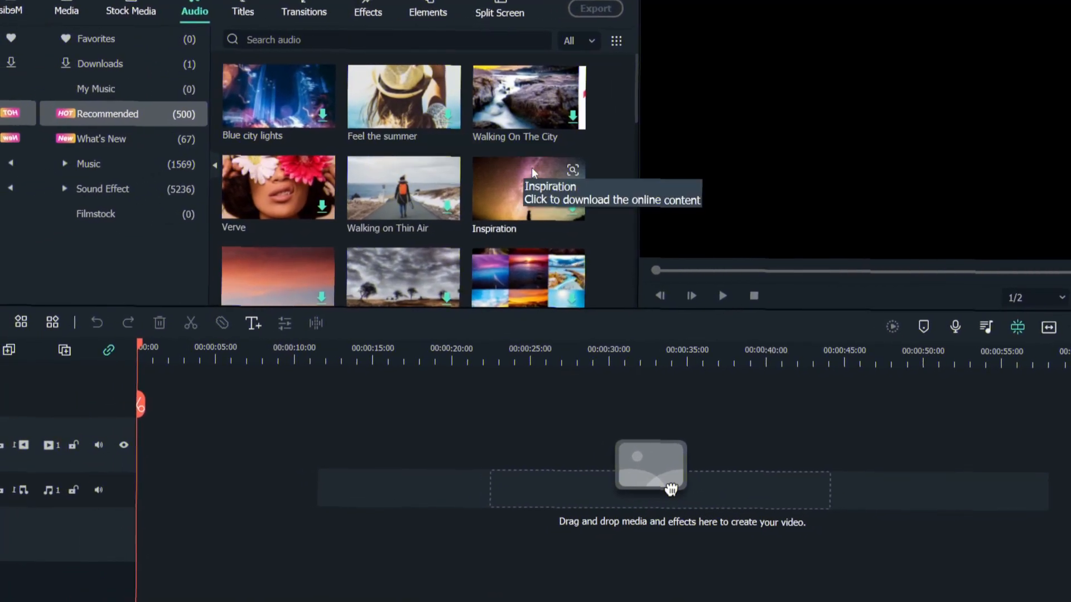
# - Browse the recommended audio tracks and view the audio Favorites, Downloads and My Music collections
pyautogui.scroll(-5, 493, 168)
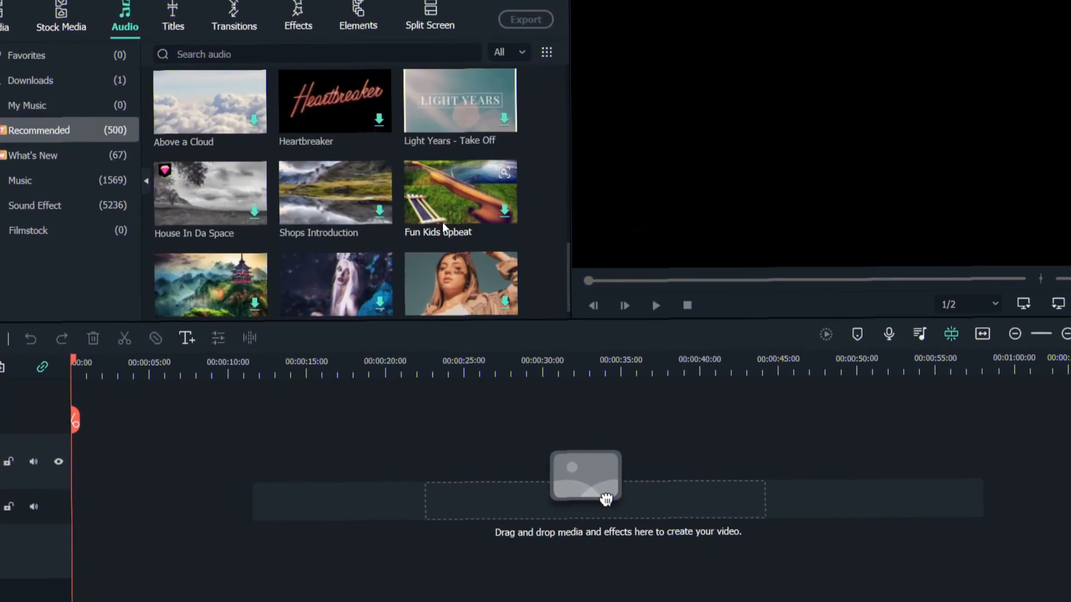
pyautogui.scroll(8, 396, 189)
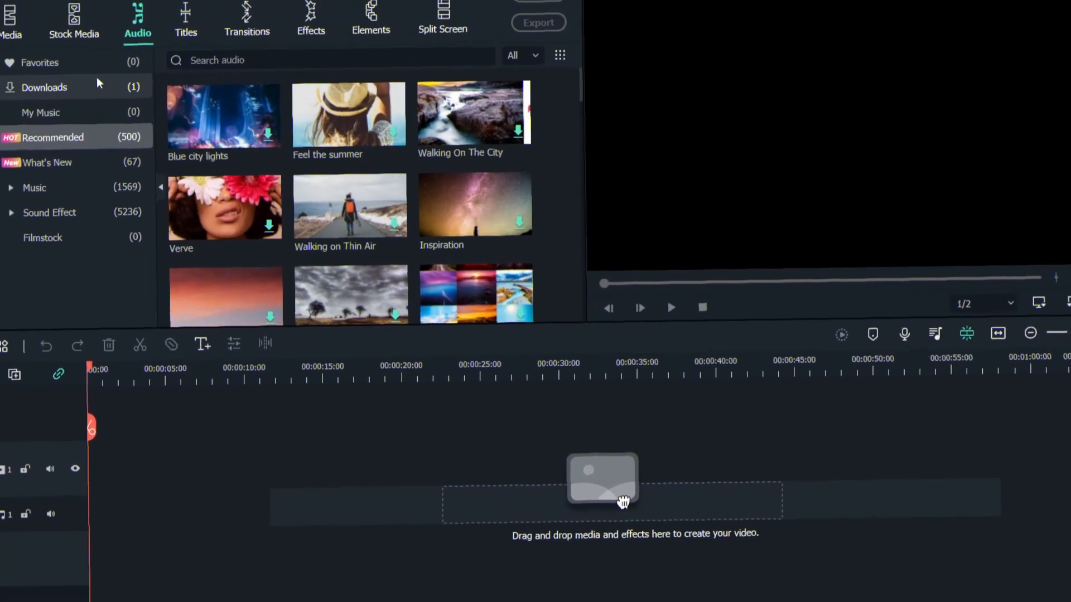
pyautogui.click(93, 63)
pyautogui.click(89, 86)
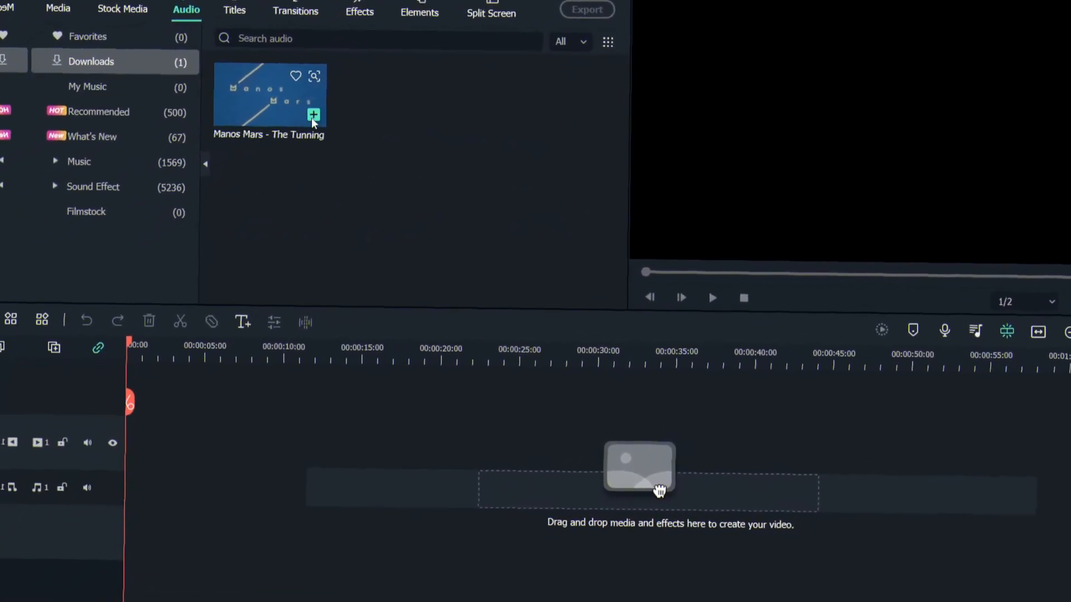
pyautogui.click(71, 79)
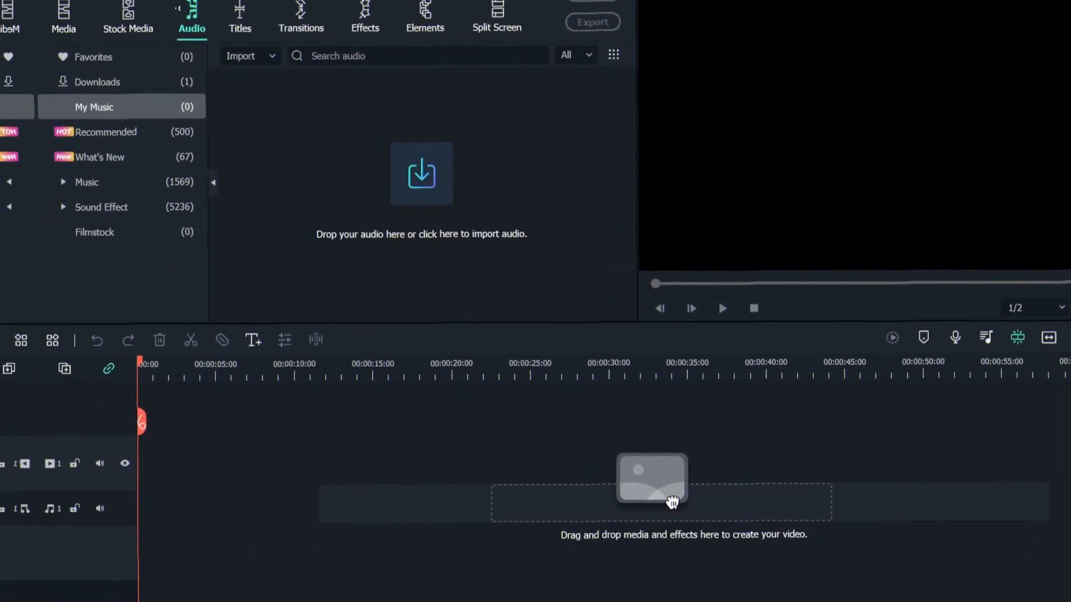
# - Browse the recommended title templates in the titles library
pyautogui.click(229, 25)
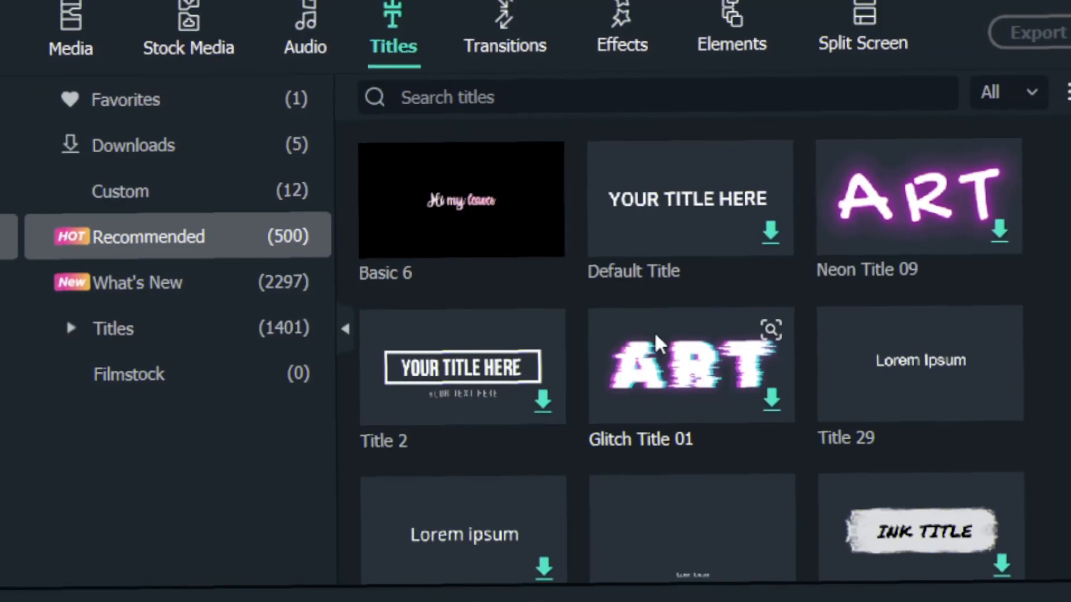
pyautogui.scroll(-3, 870, 357)
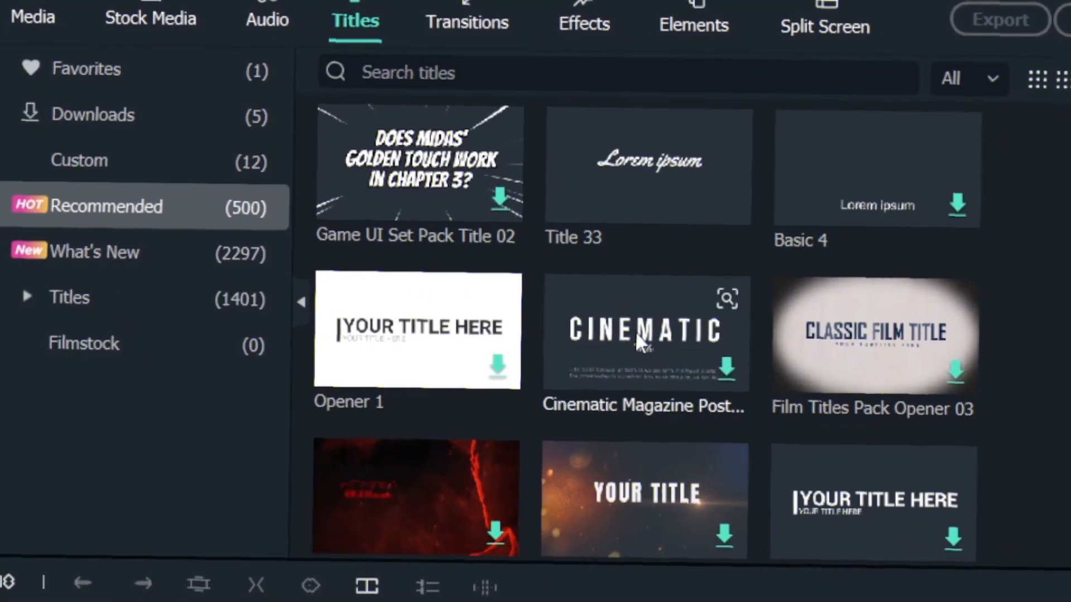
pyautogui.scroll(-3, 802, 335)
pyautogui.scroll(-5, 667, 231)
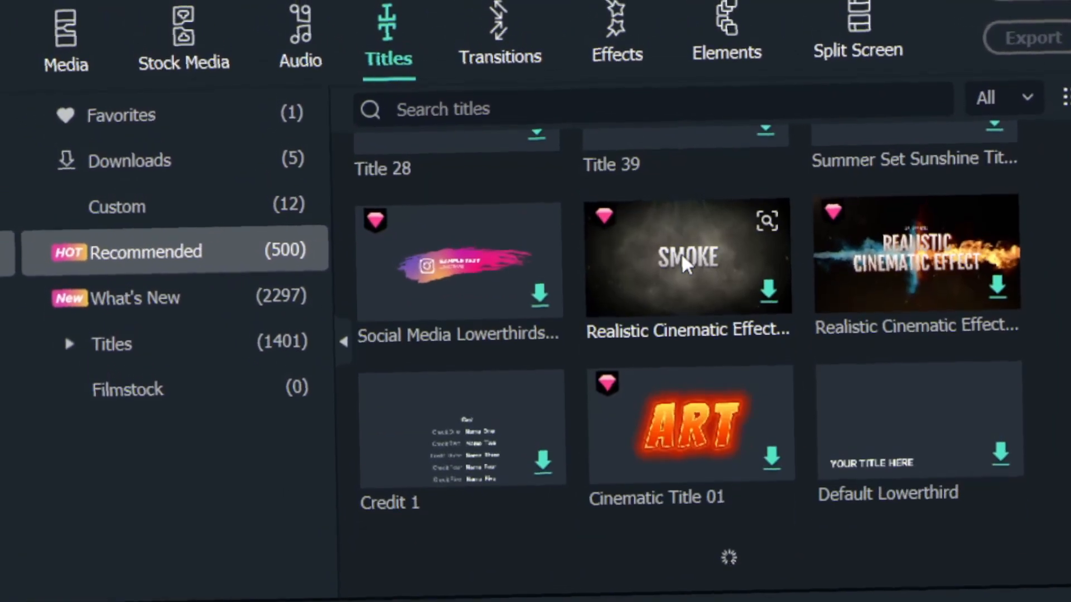
pyautogui.scroll(-5, 658, 411)
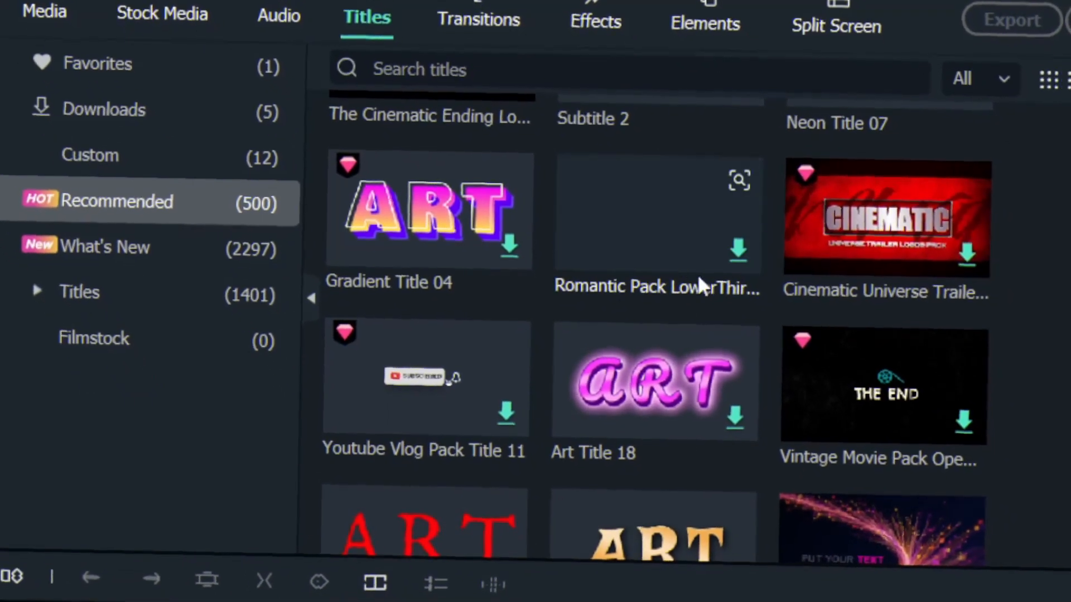
pyautogui.scroll(-5, 747, 334)
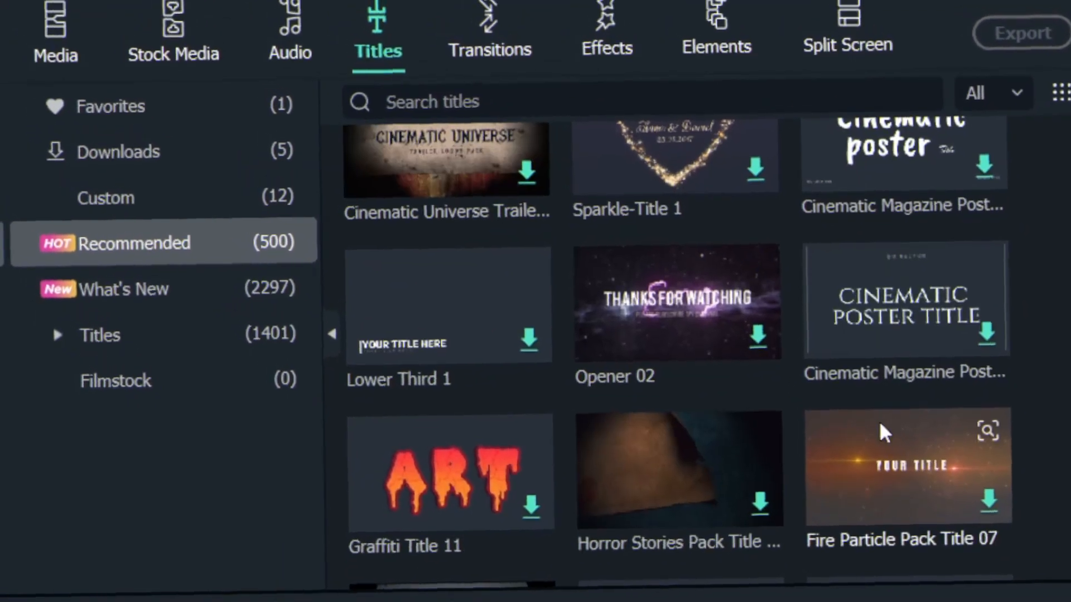
pyautogui.scroll(-5, 880, 430)
pyautogui.scroll(10, 803, 416)
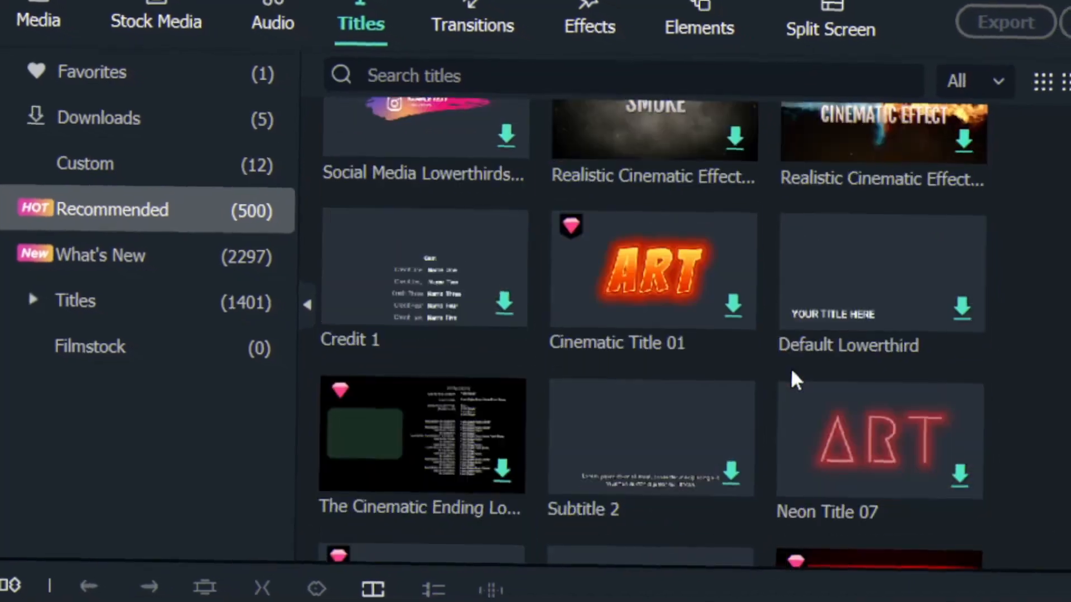
pyautogui.scroll(-5, 824, 406)
pyautogui.scroll(-10, 791, 378)
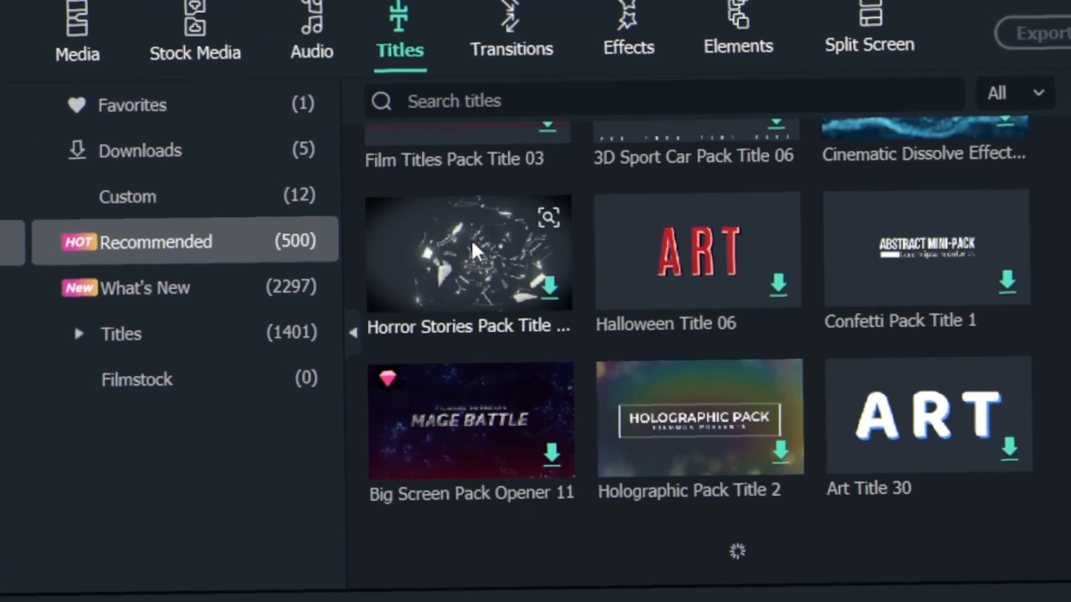
# - Browse the recommended and What's New titles, plus the Cinematic category under Titles
pyautogui.scroll(-15, 723, 327)
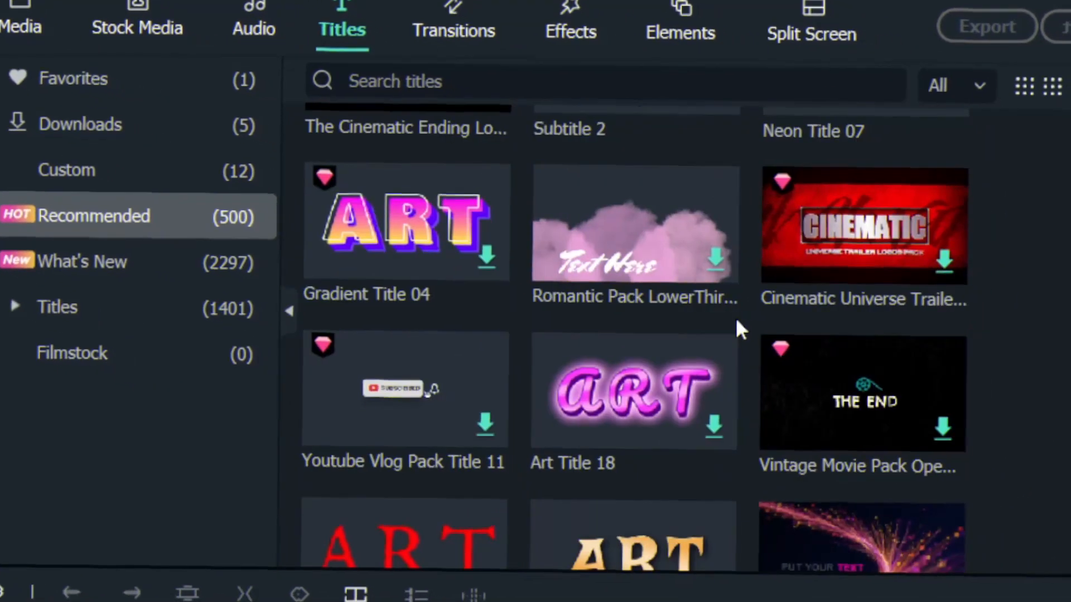
pyautogui.scroll(20, 735, 326)
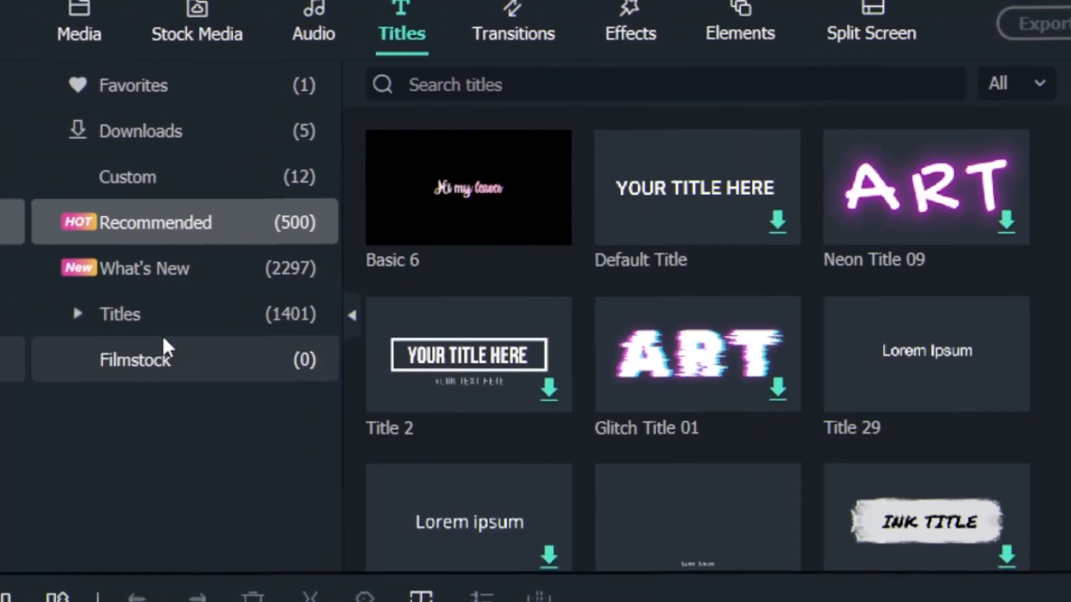
pyautogui.click(198, 287)
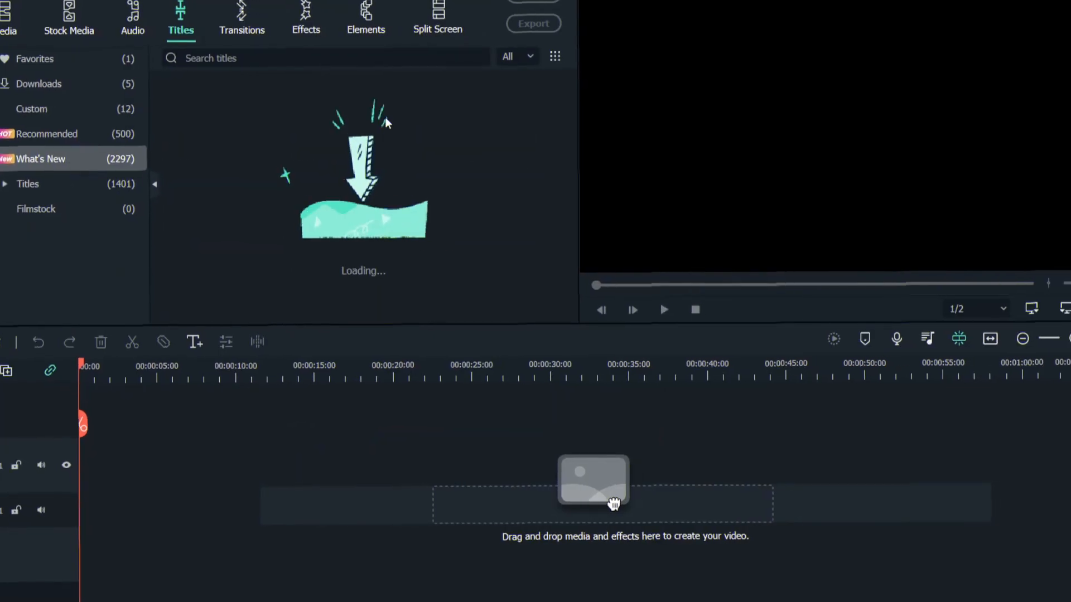
pyautogui.click(68, 177)
pyautogui.click(73, 202)
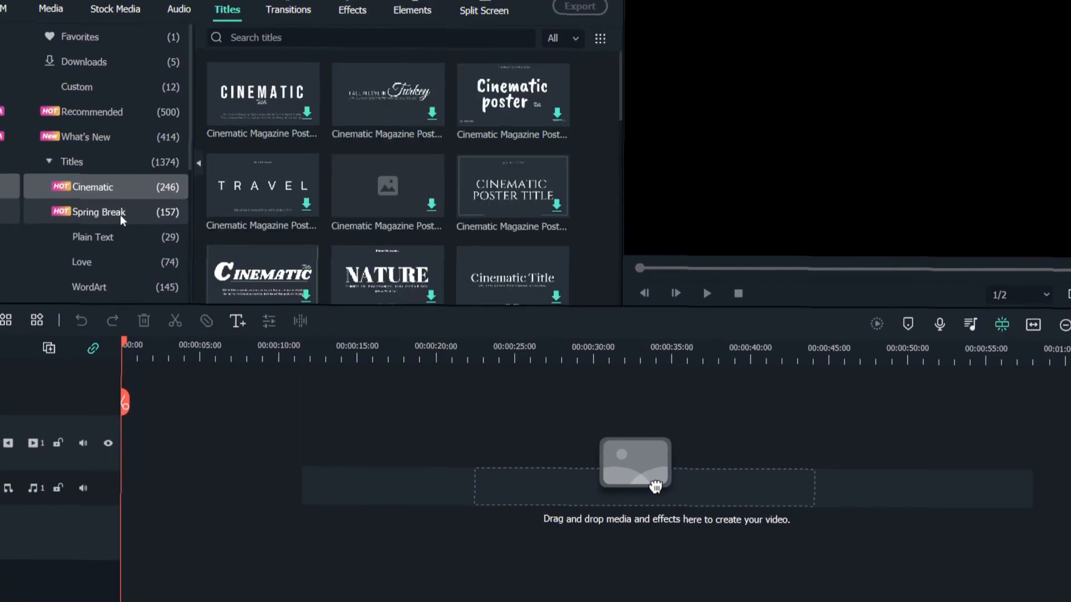
pyautogui.click(74, 252)
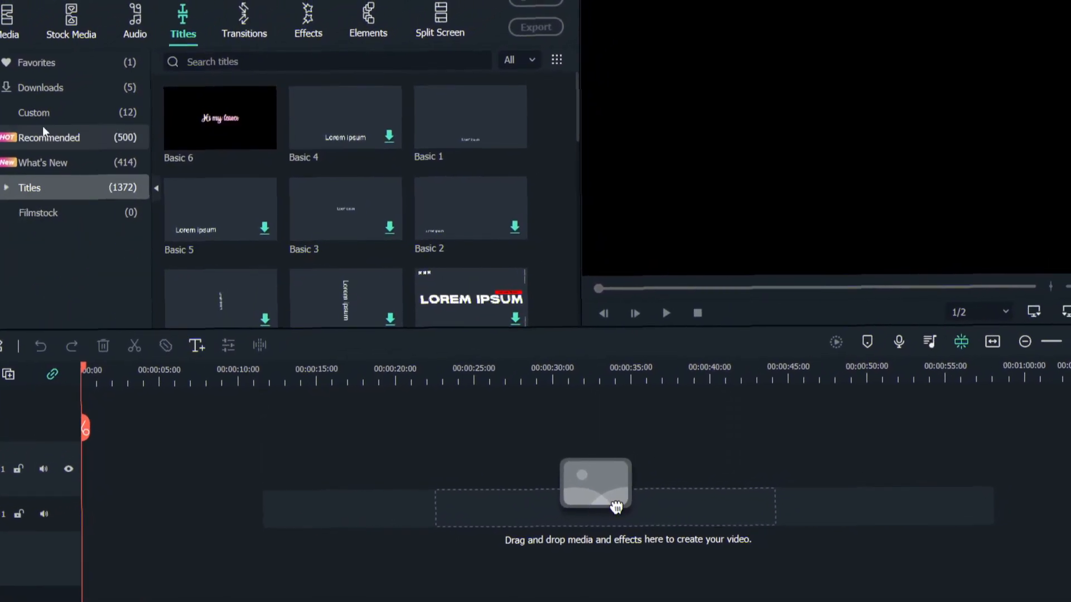
# - View the downloaded, custom and favorite titles in the titles library
pyautogui.click(62, 90)
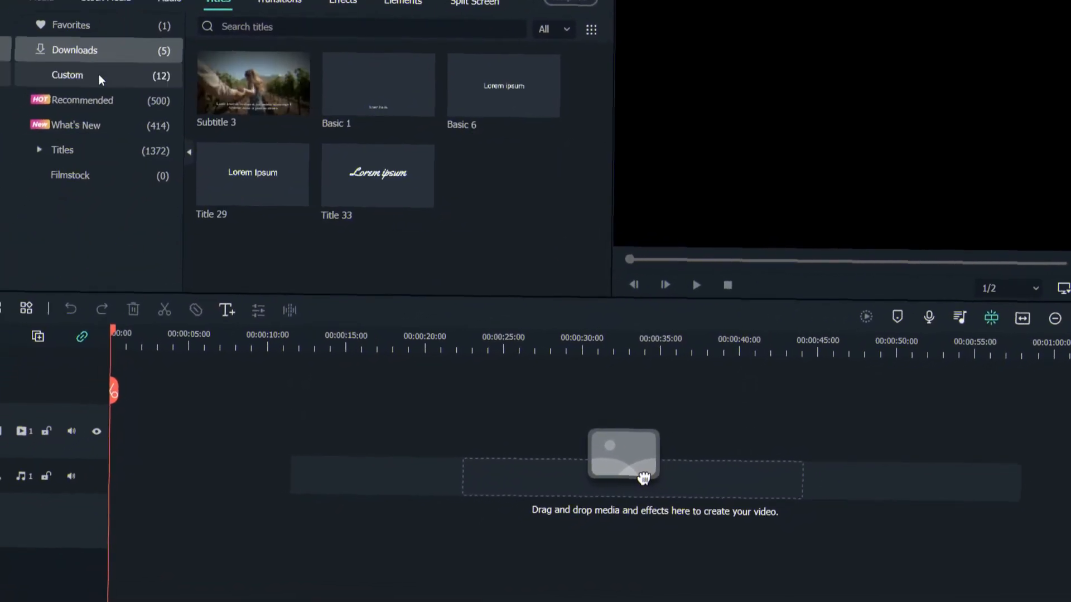
pyautogui.click(99, 77)
pyautogui.scroll(-3, 457, 184)
pyautogui.scroll(3, 466, 212)
pyautogui.scroll(-3, 469, 210)
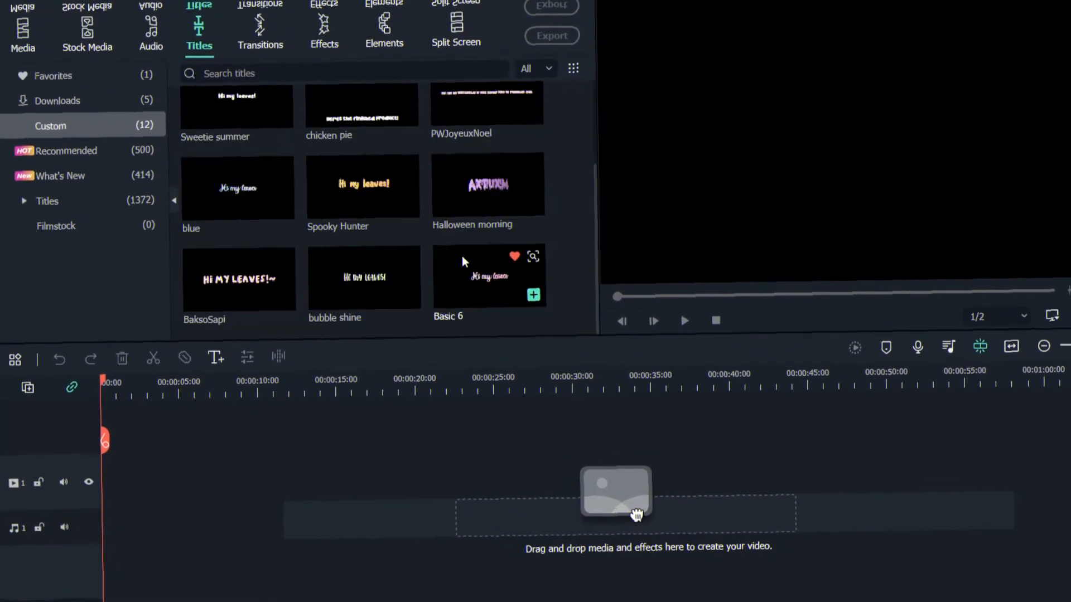
pyautogui.scroll(3, 362, 117)
pyautogui.scroll(-3, 410, 165)
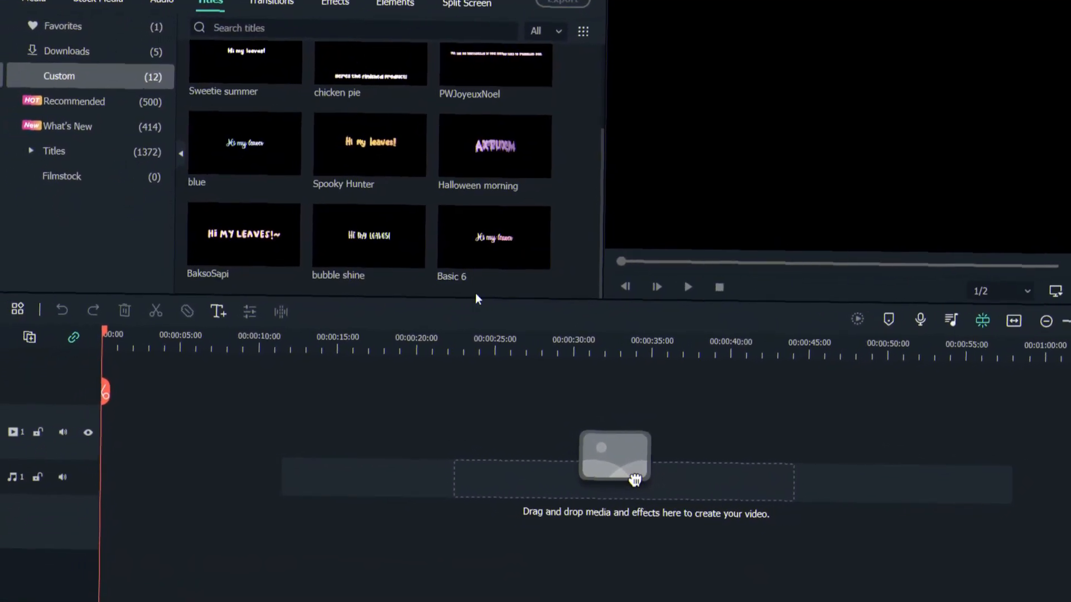
pyautogui.scroll(3, 535, 223)
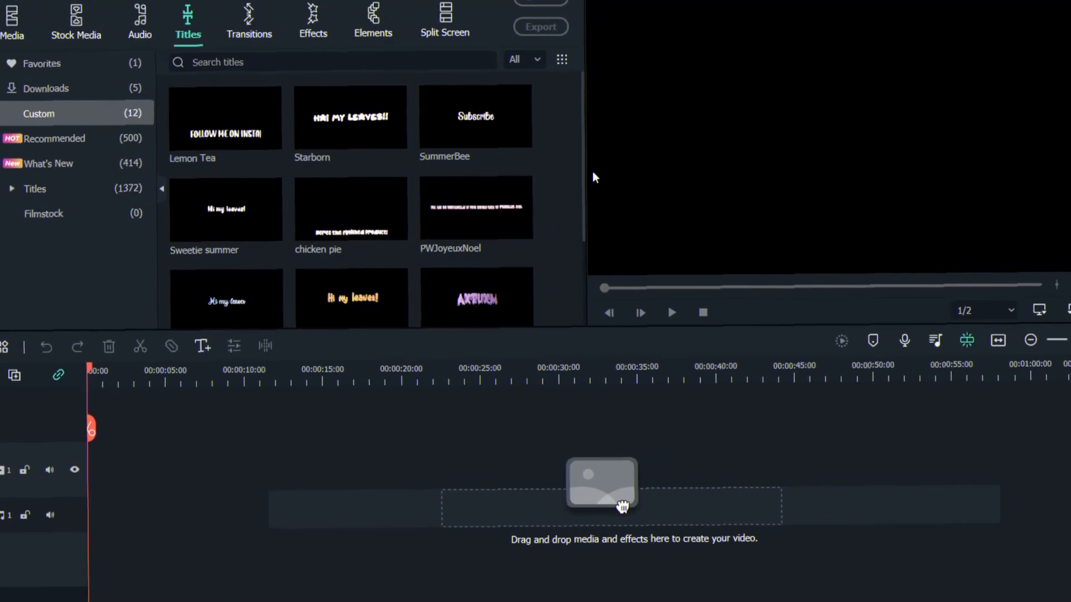
pyautogui.click(78, 88)
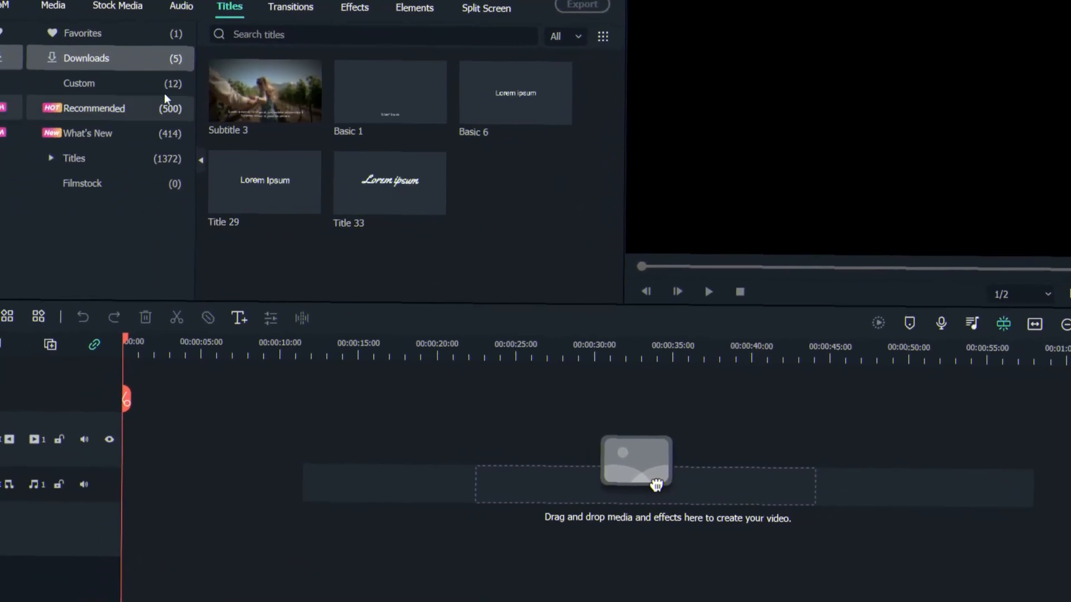
pyautogui.click(82, 33)
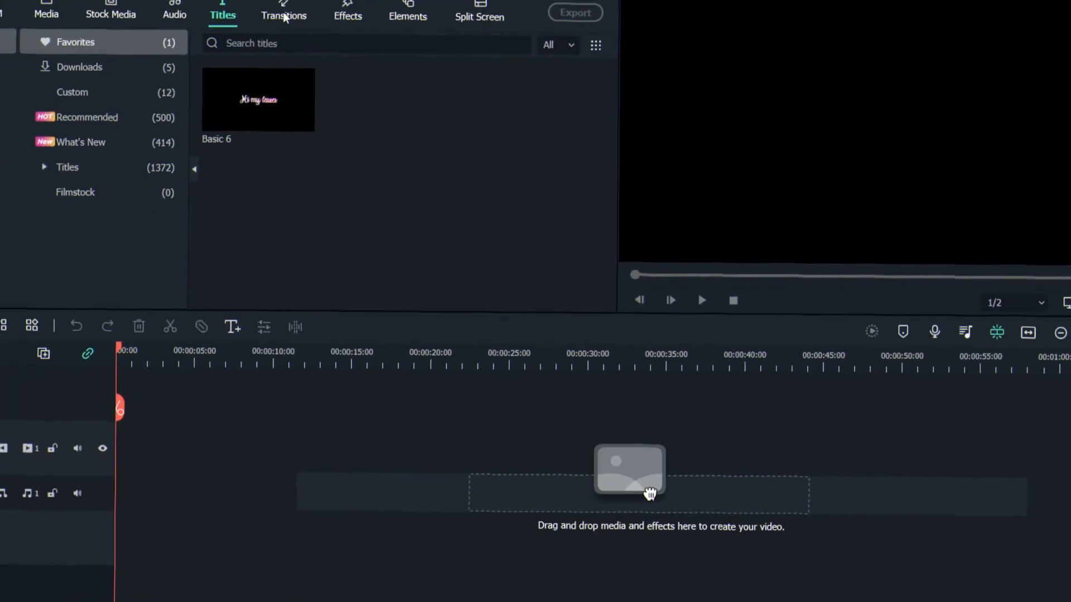
# - Preview the Fade transition from the recommended transitions and return its playback to the start
pyautogui.click(284, 17)
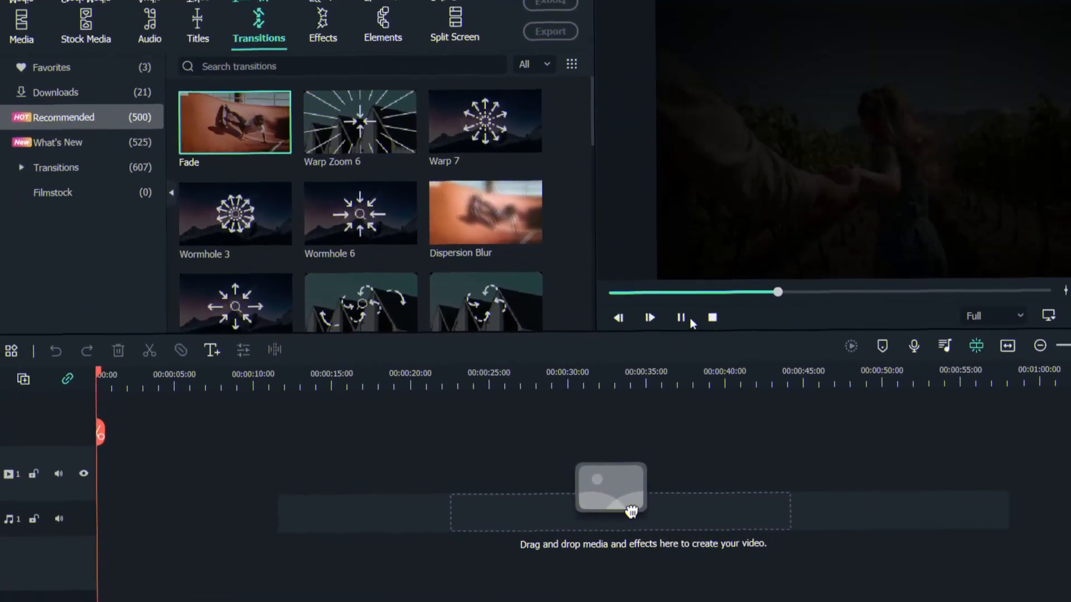
pyautogui.moveTo(792, 292); pyautogui.dragTo(540, 255)
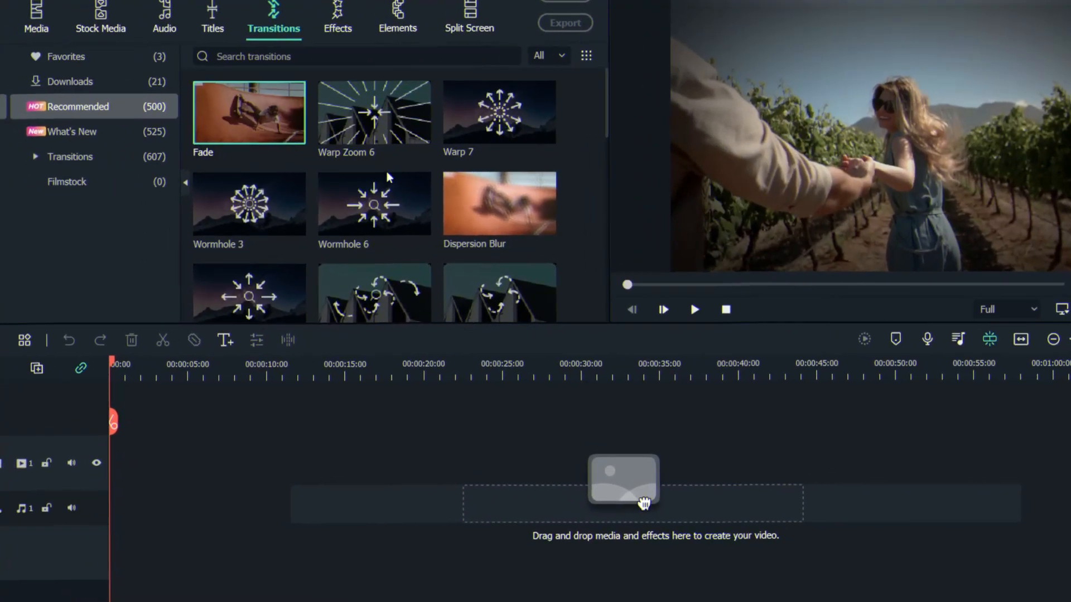
# - Browse the downloaded transitions in the transitions library
pyautogui.click(120, 82)
pyautogui.scroll(-5, 527, 224)
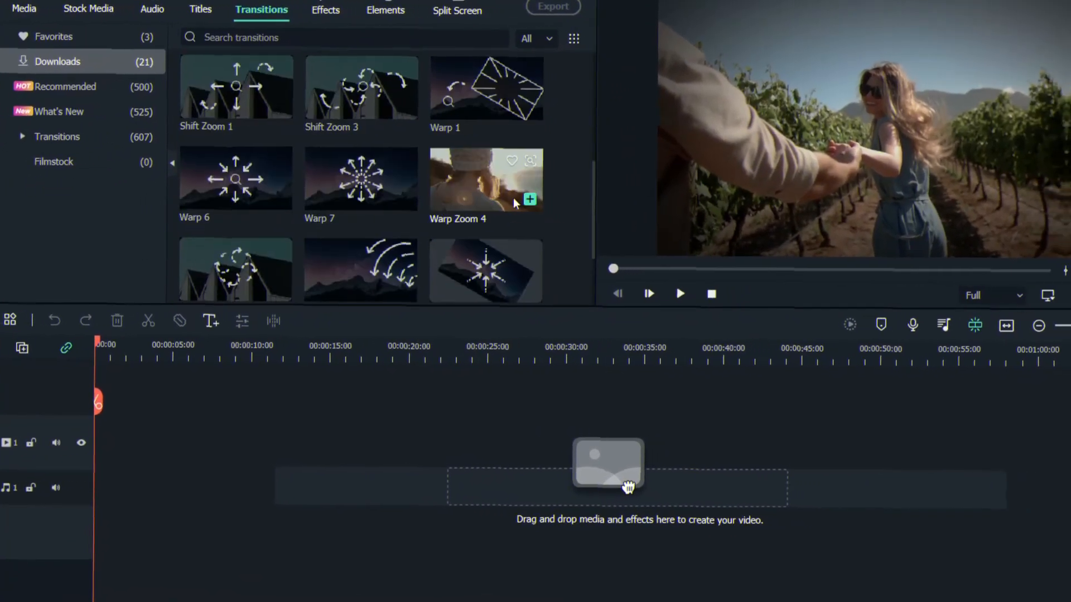
pyautogui.scroll(-2, 516, 204)
pyautogui.scroll(7, 494, 207)
pyautogui.scroll(-7, 496, 211)
pyautogui.scroll(7, 504, 216)
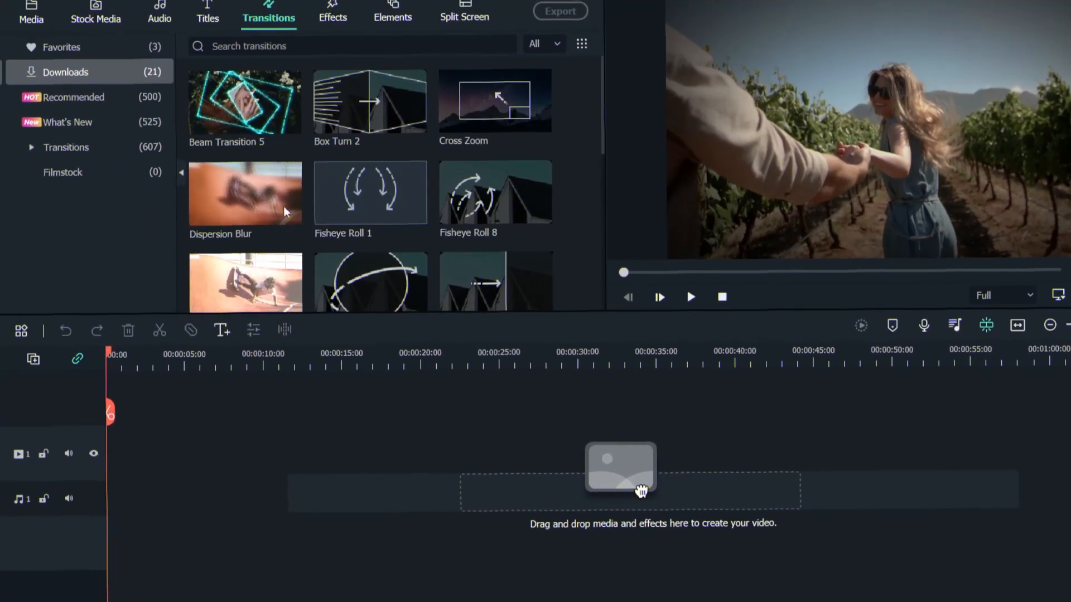
pyautogui.scroll(-7, 480, 217)
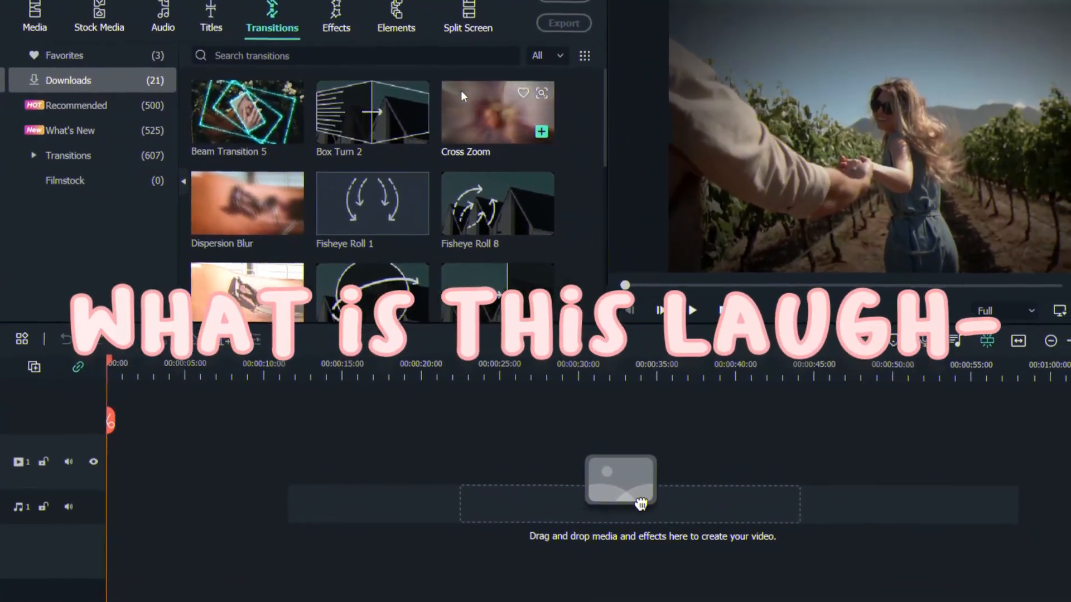
# - Browse the recommended effects in the effects library
pyautogui.click(355, 36)
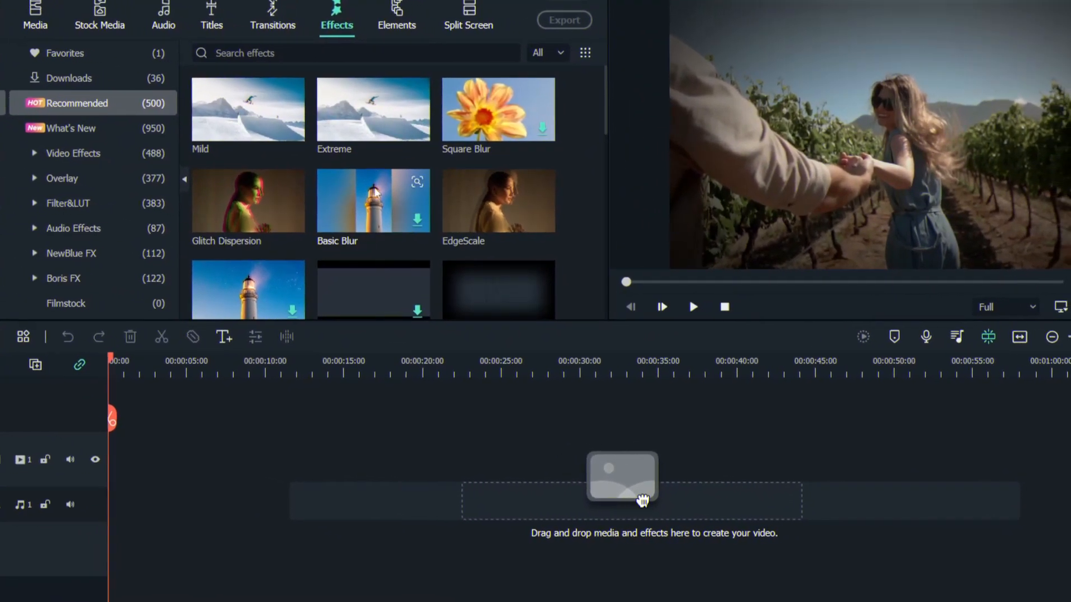
pyautogui.scroll(-5, 427, 161)
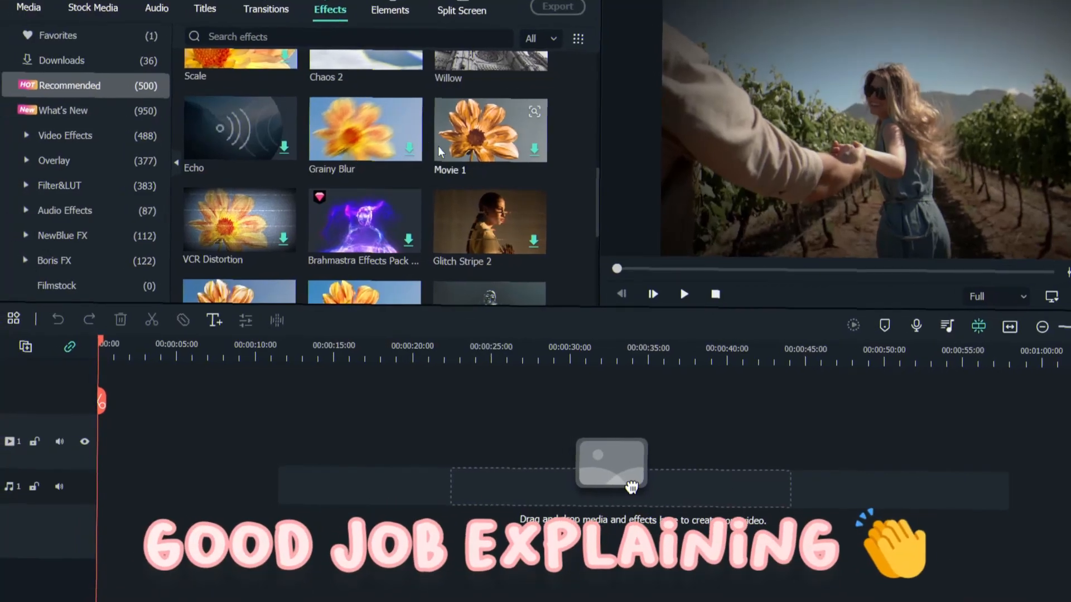
pyautogui.scroll(-5, 430, 154)
pyautogui.scroll(-5, 441, 167)
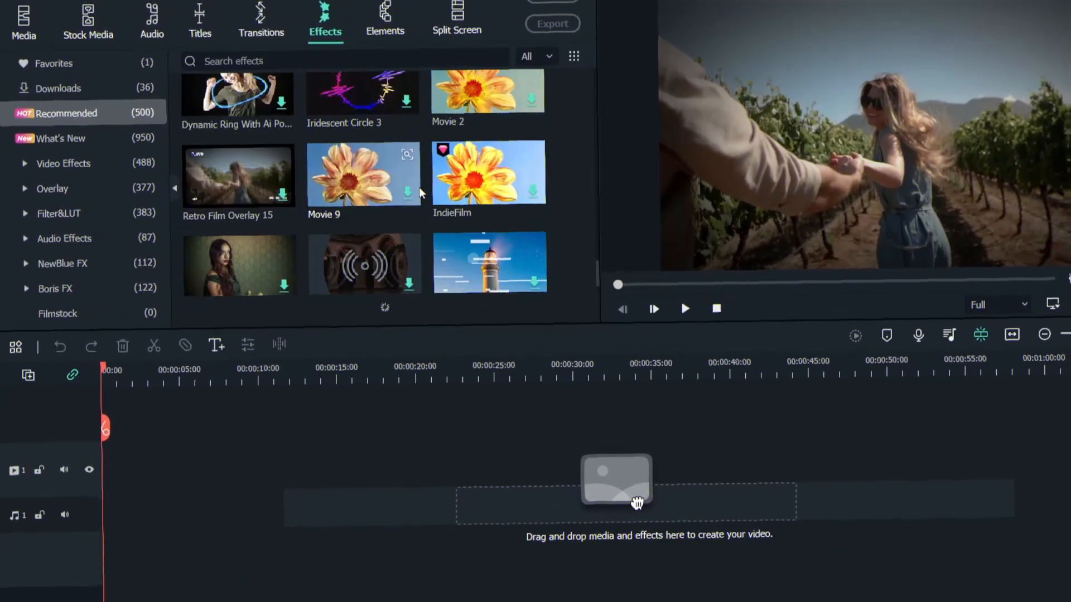
# - Download the 8MM Dirt Film Grain and Fitness Power Overlay effects, then preview the film grain effect and return its playback to the start
pyautogui.click(237, 246)
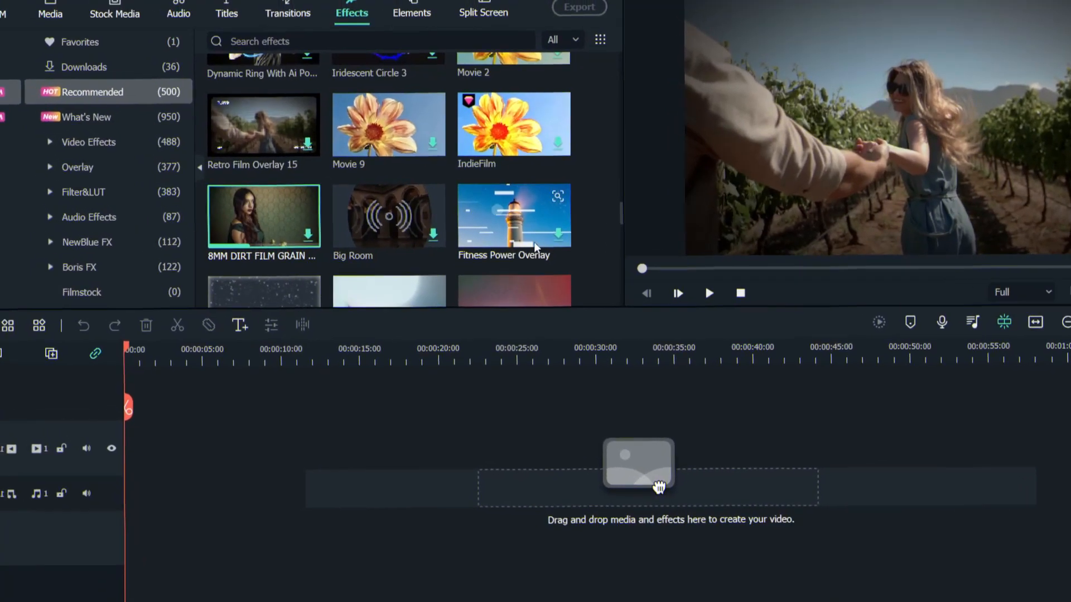
pyautogui.click(535, 248)
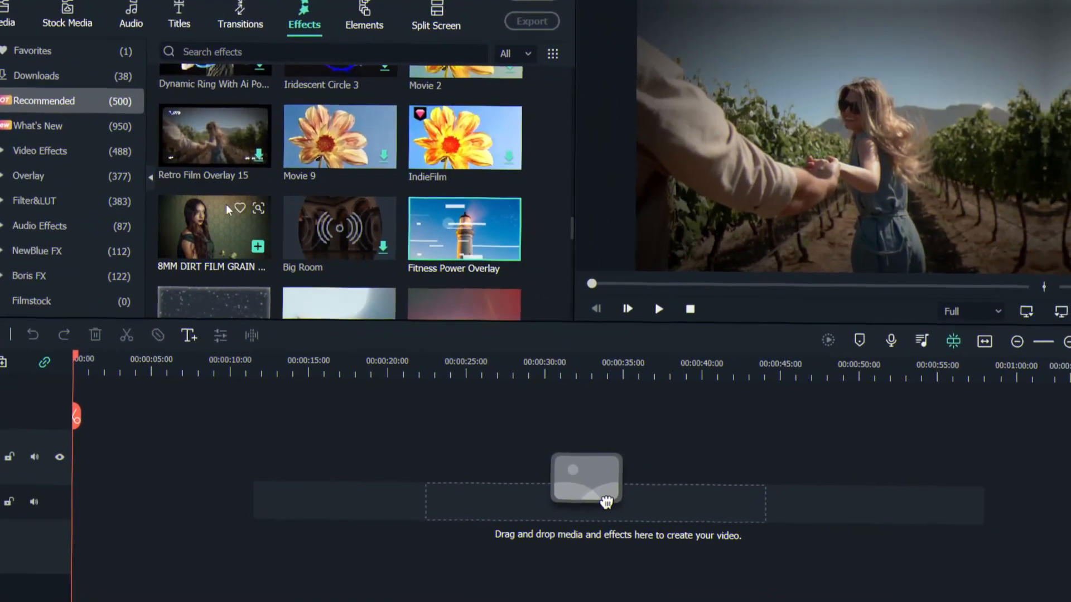
pyautogui.click(228, 210)
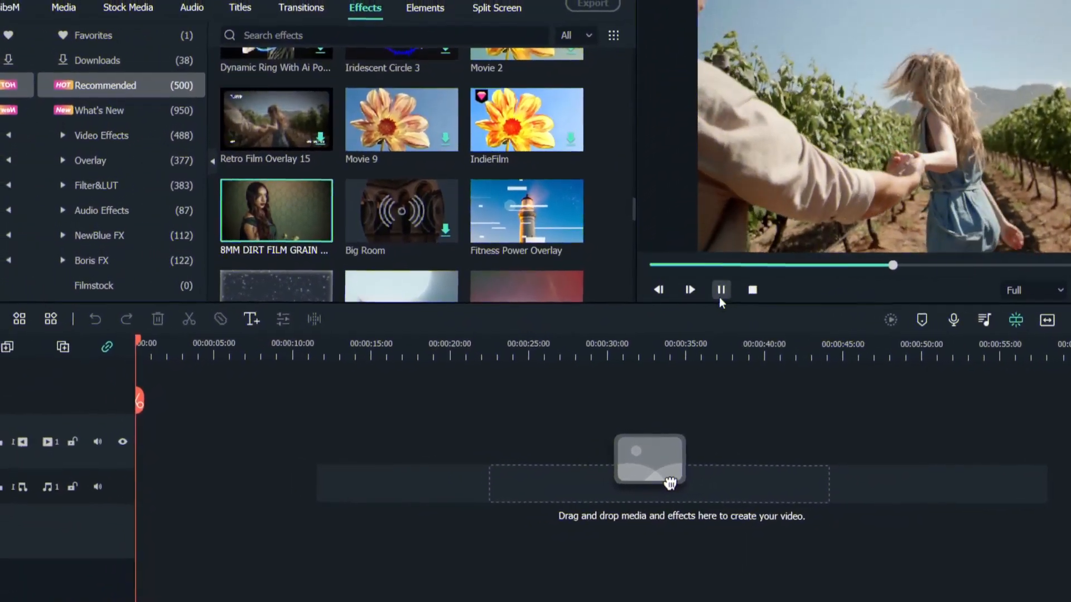
pyautogui.click(720, 290)
pyautogui.click(691, 265)
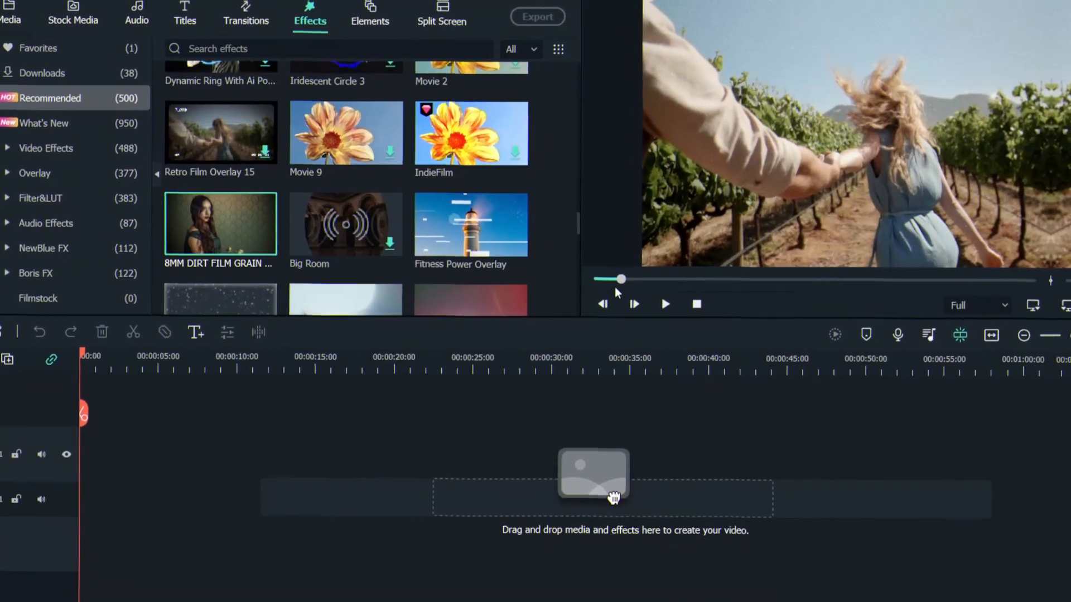
pyautogui.moveTo(607, 284); pyautogui.dragTo(580, 284)
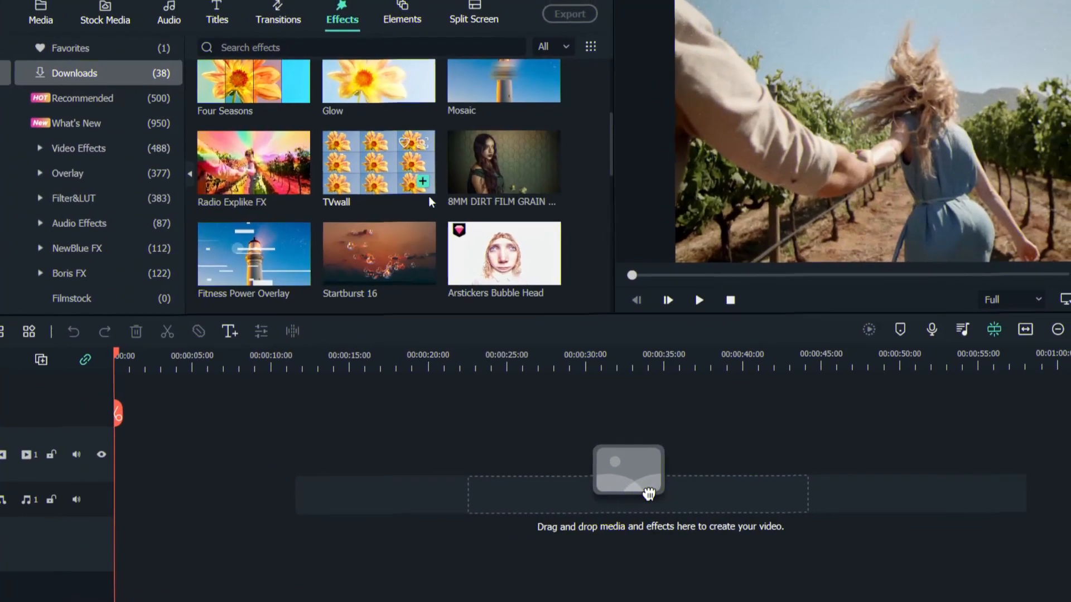
# - Browse the downloaded effects in the effects library
pyautogui.scroll(3, 429, 201)
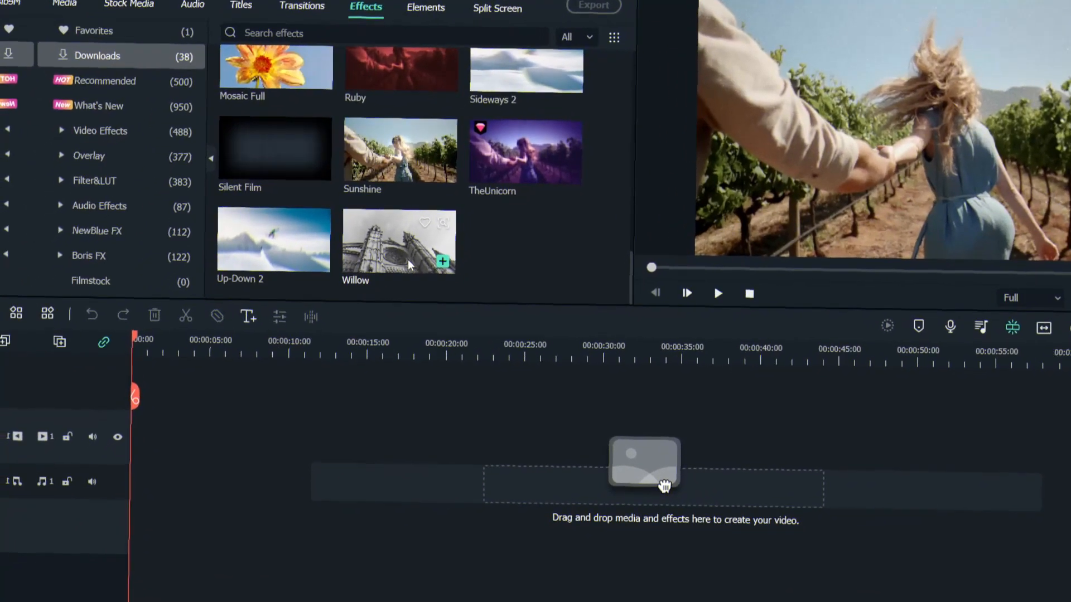
pyautogui.scroll(2, 446, 167)
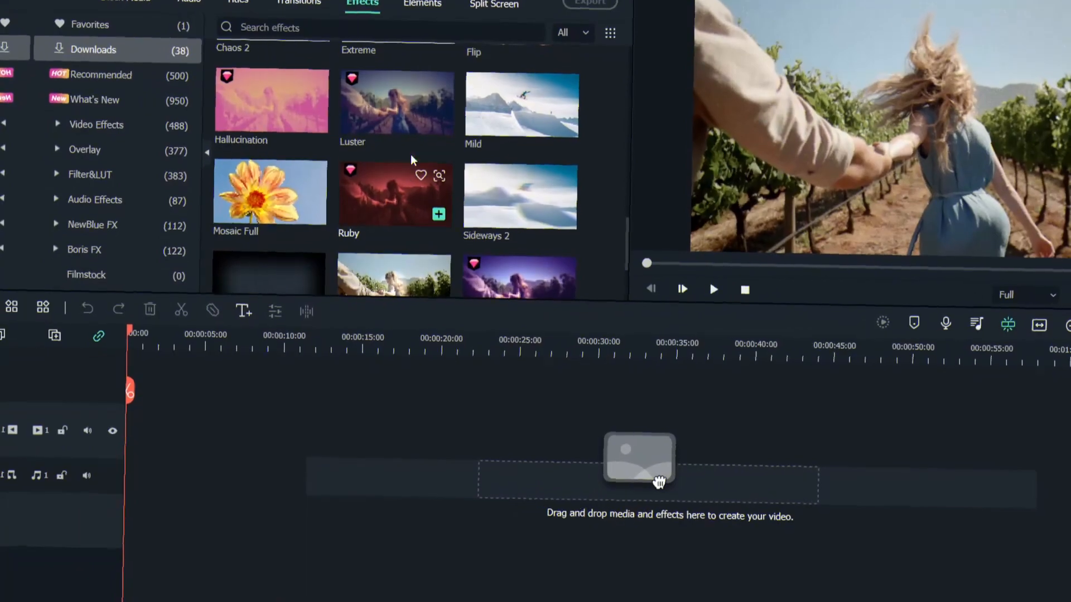
pyautogui.scroll(3, 461, 177)
# - Show the Shake category of the video effects and preview the Mild effect, returning its playback to the start
pyautogui.click(80, 124)
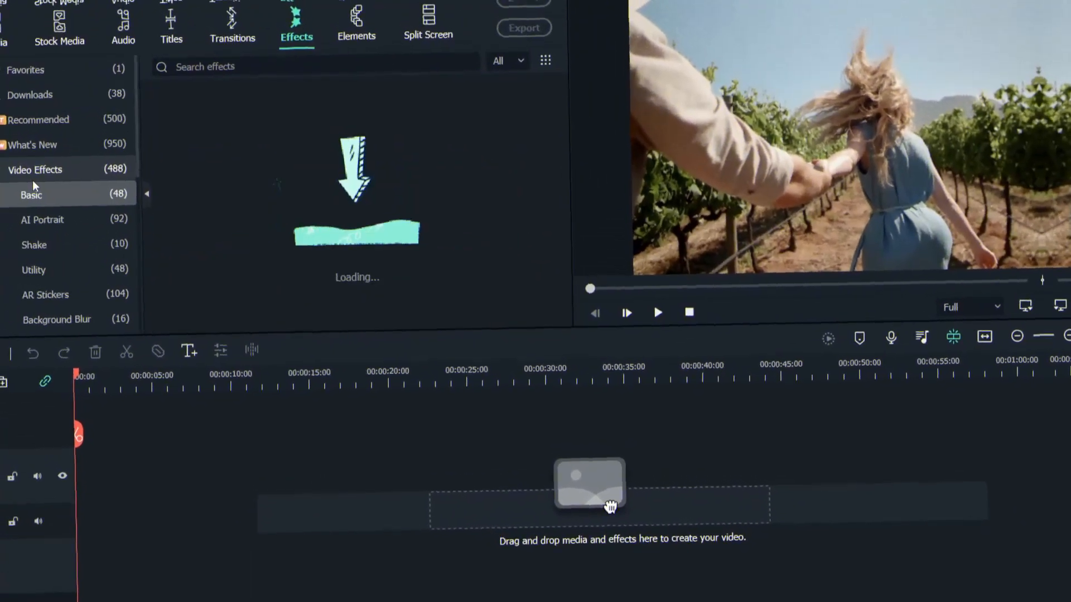
pyautogui.click(67, 255)
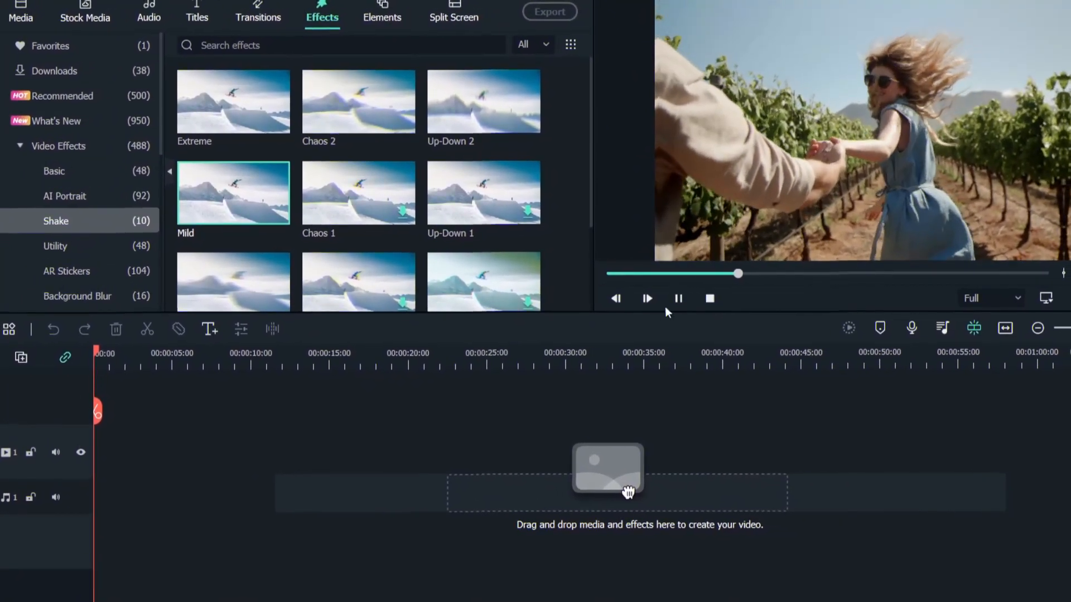
pyautogui.click(676, 303)
pyautogui.moveTo(633, 274); pyautogui.dragTo(607, 273)
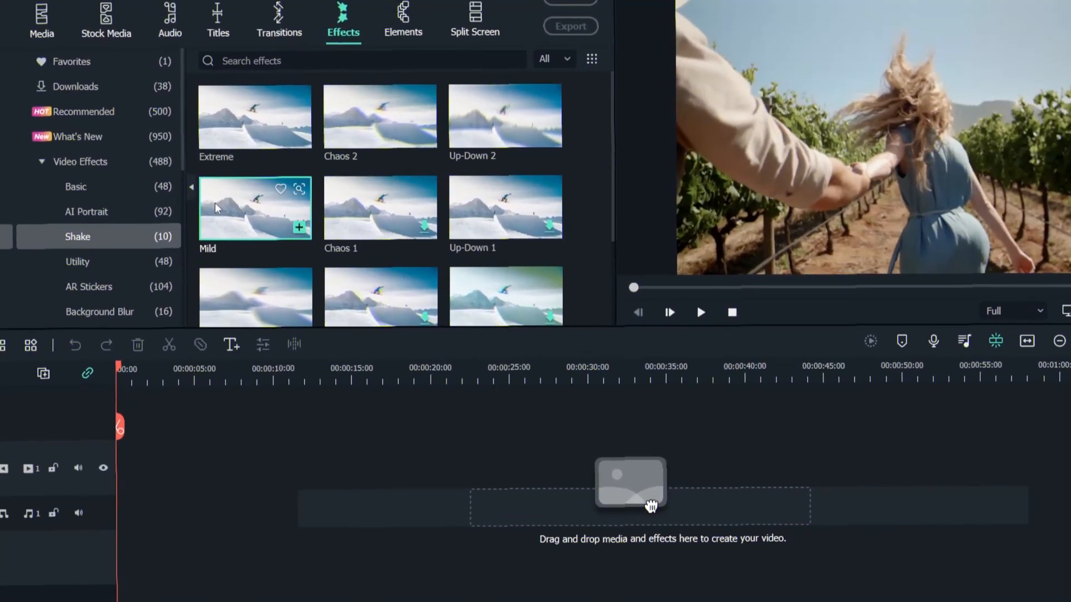
# - Add the Mild shake effect to the start of the video track and set its frequency to 2.31
pyautogui.moveTo(651, 505); pyautogui.dragTo(131, 471)
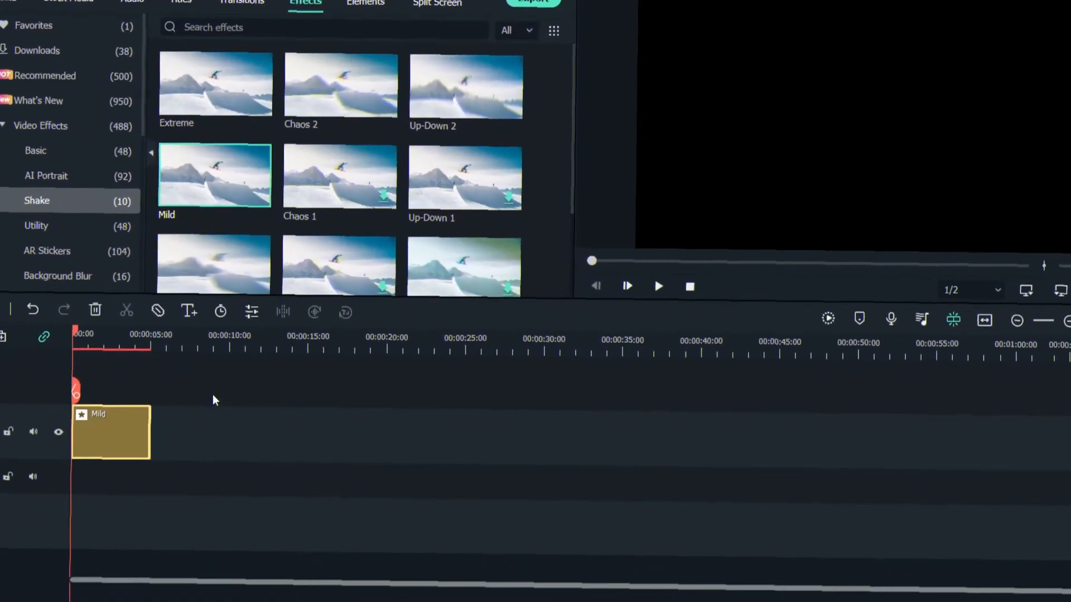
pyautogui.doubleClick(133, 429)
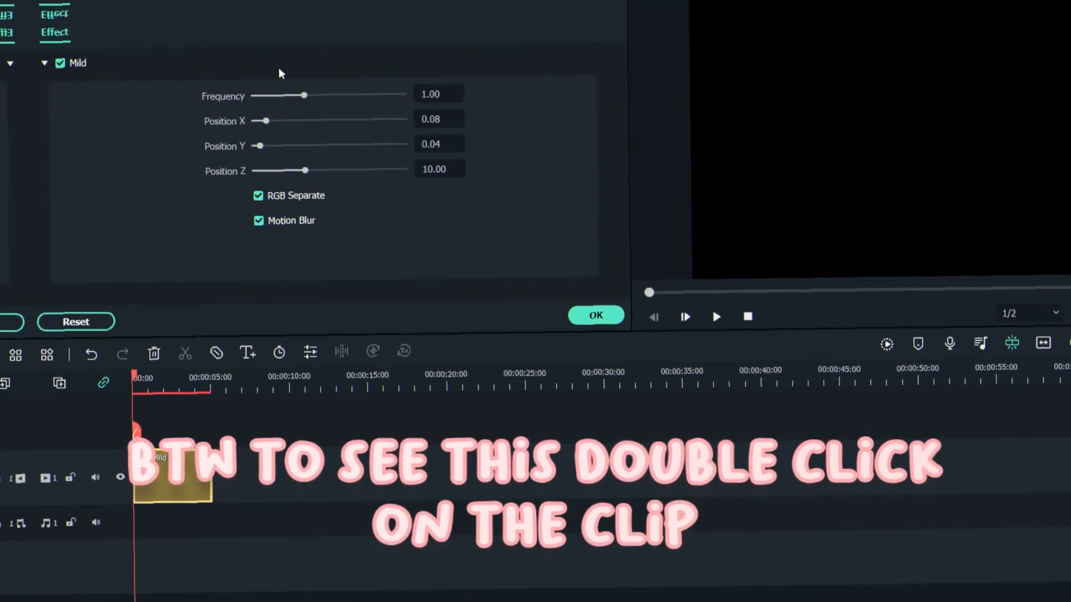
pyautogui.moveTo(299, 76); pyautogui.dragTo(363, 78)
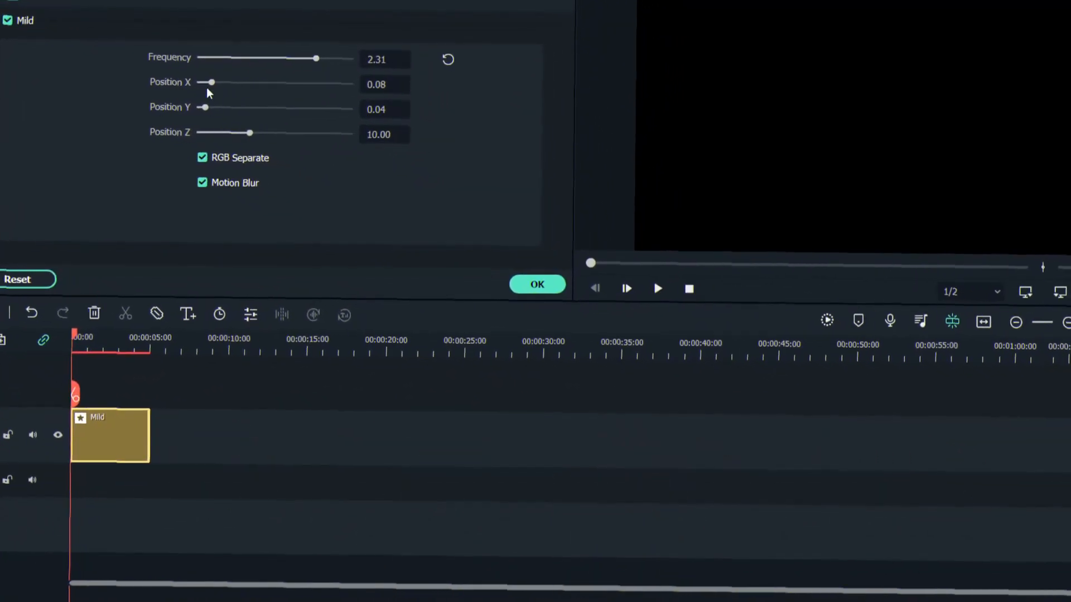
pyautogui.click(537, 287)
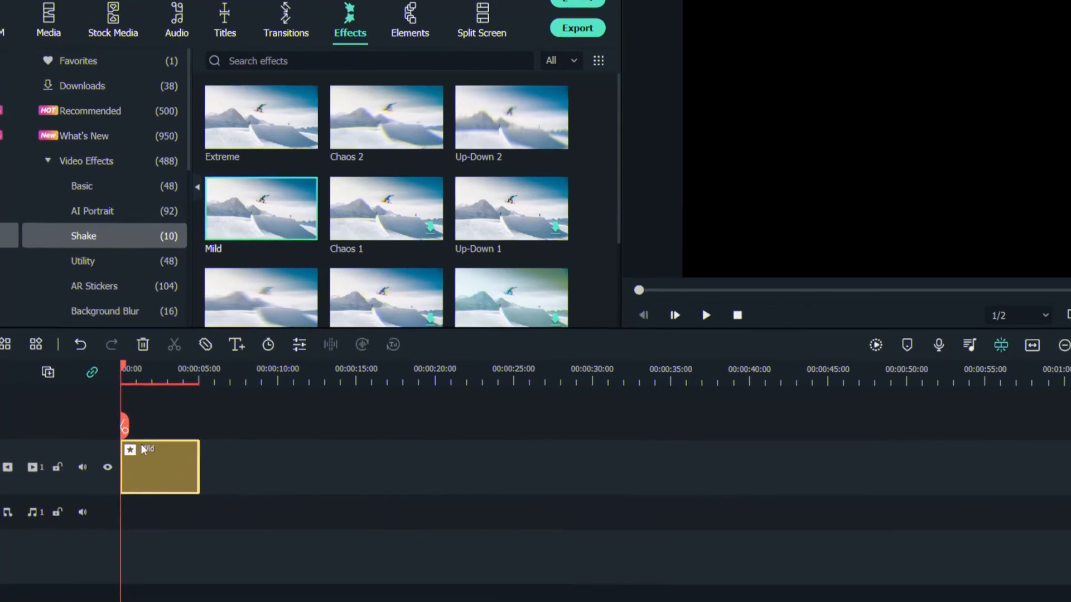
# - Delete the Mild effect clip from the timeline
pyautogui.rightClick(144, 451)
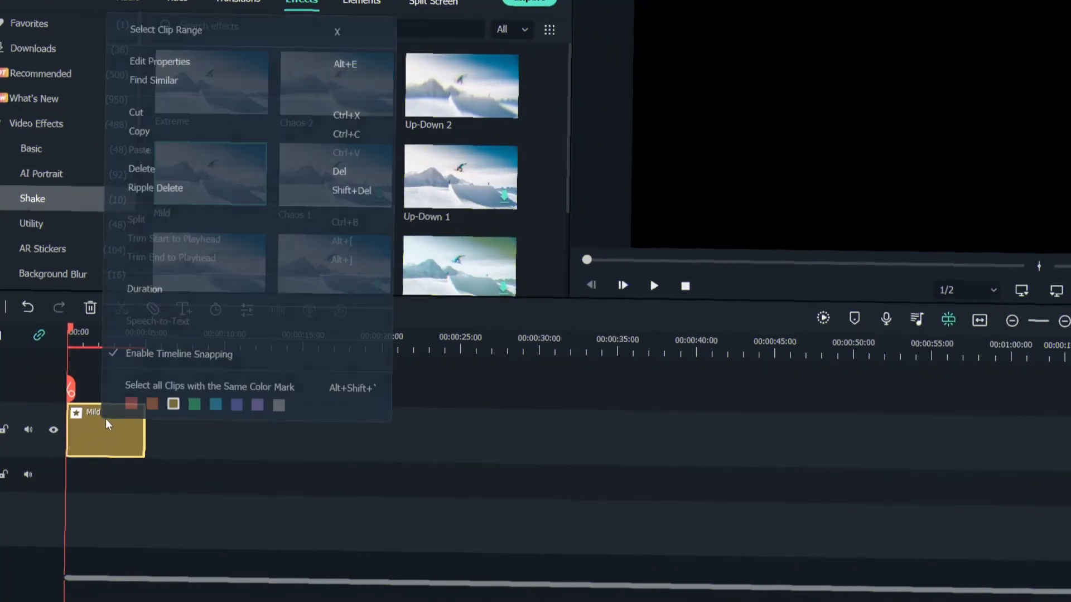
pyautogui.click(167, 174)
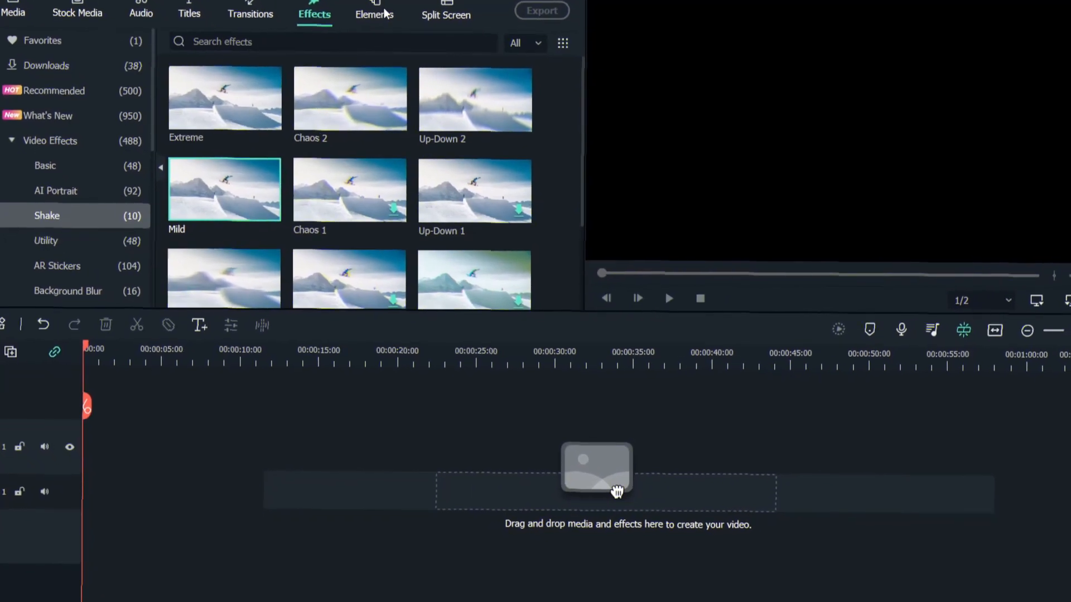
# - Browse the elements library, covering the Recommended, Downloads, What's New and Stickers categories
pyautogui.click(382, 14)
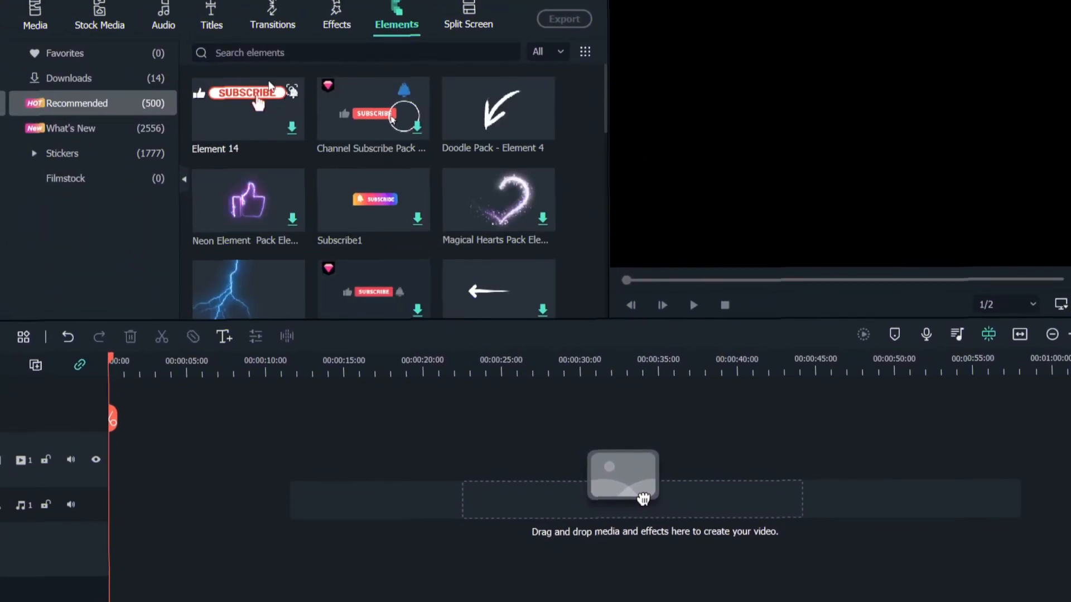
pyautogui.scroll(-5, 435, 207)
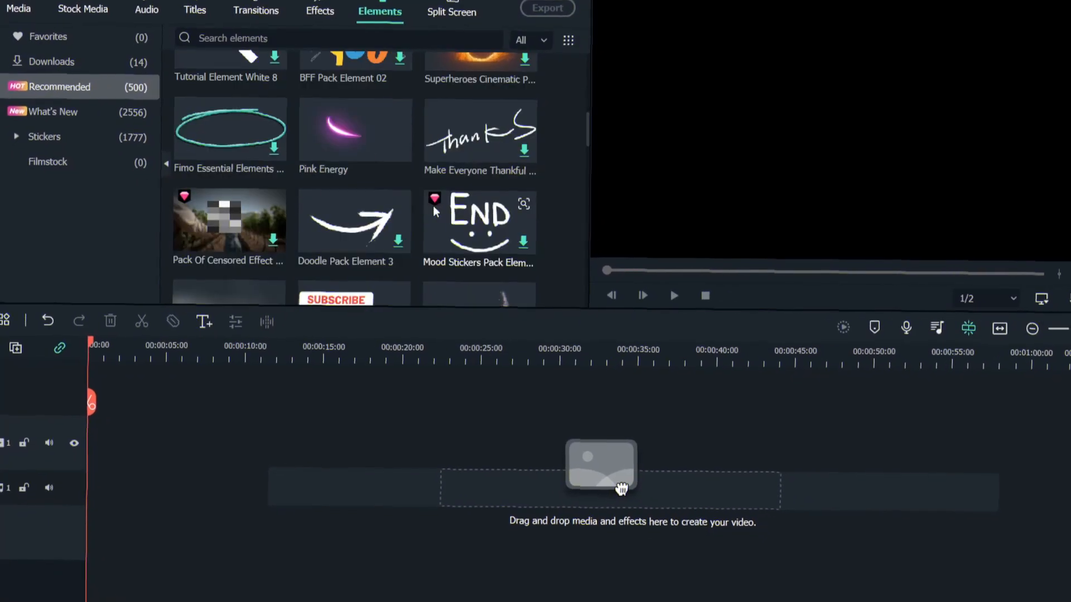
pyautogui.scroll(-3, 437, 209)
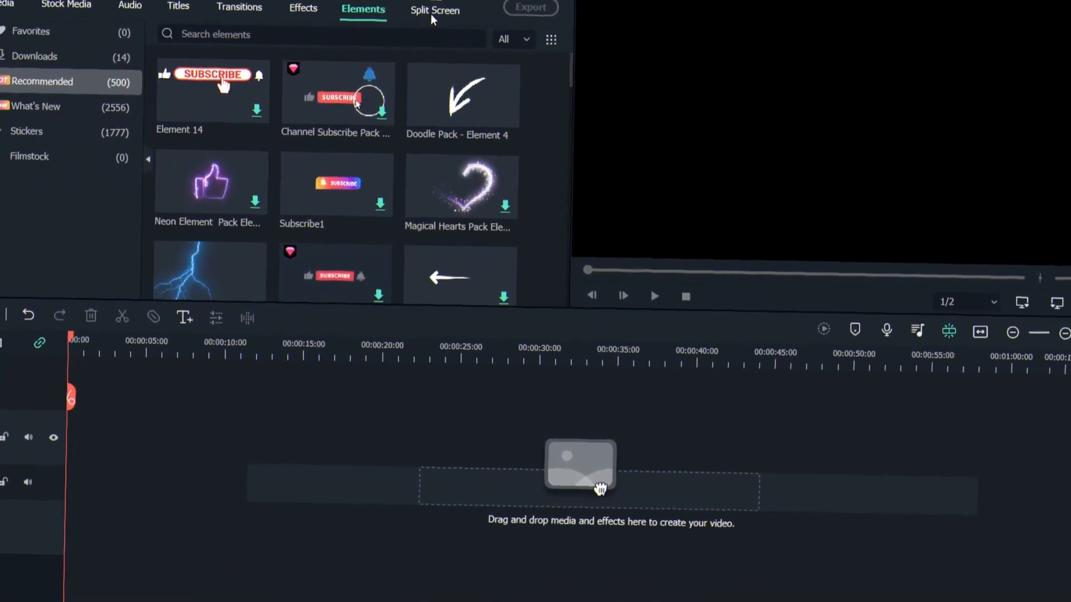
pyautogui.click(56, 56)
pyautogui.click(59, 108)
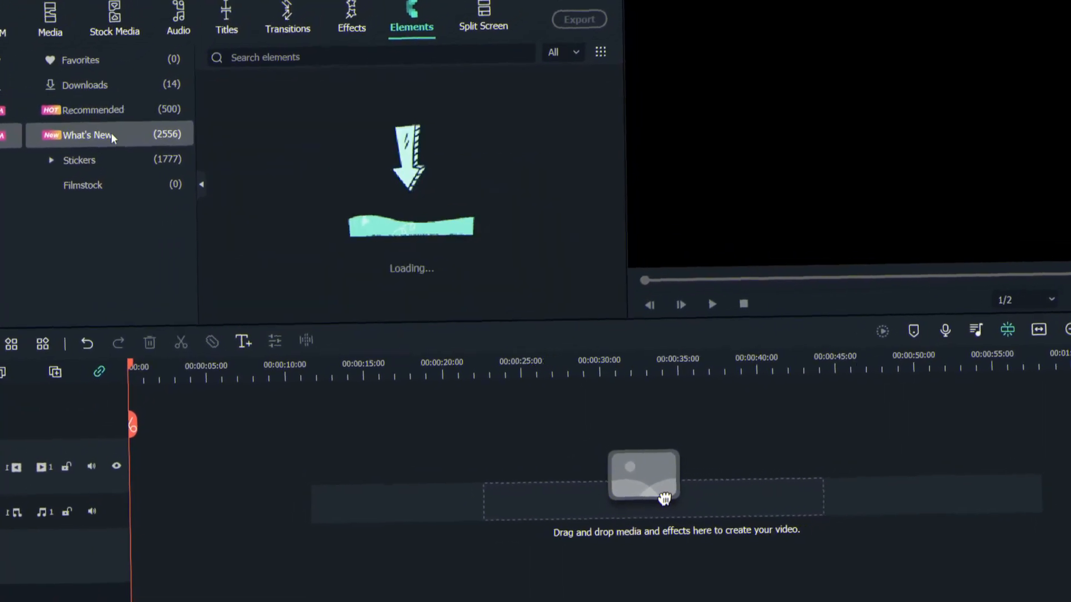
pyautogui.click(98, 160)
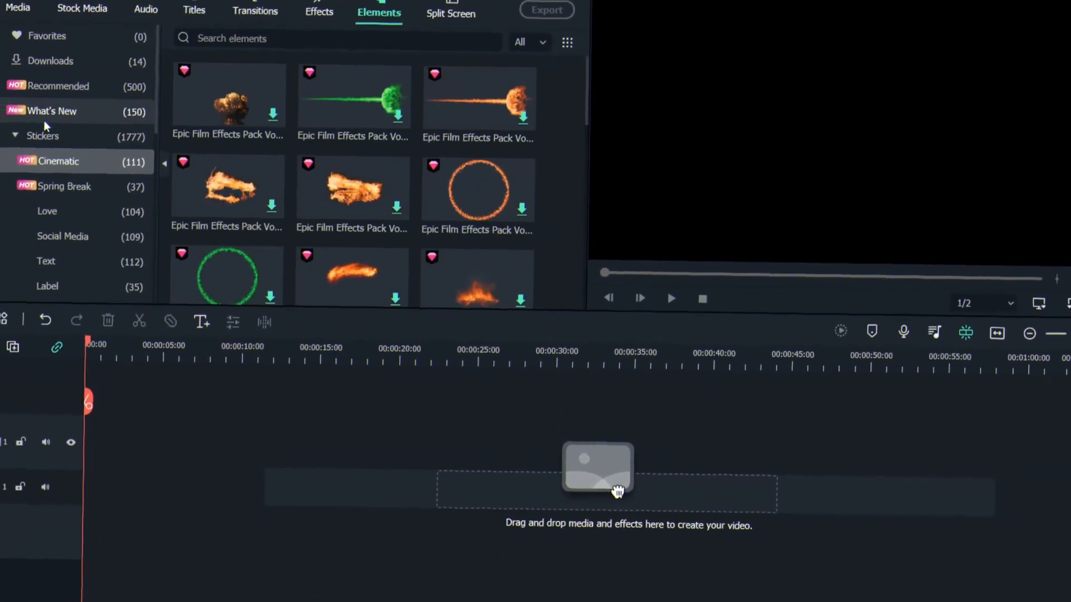
# - Add the favorite Split Screen 1 layout to the start of the video track
pyautogui.click(451, 13)
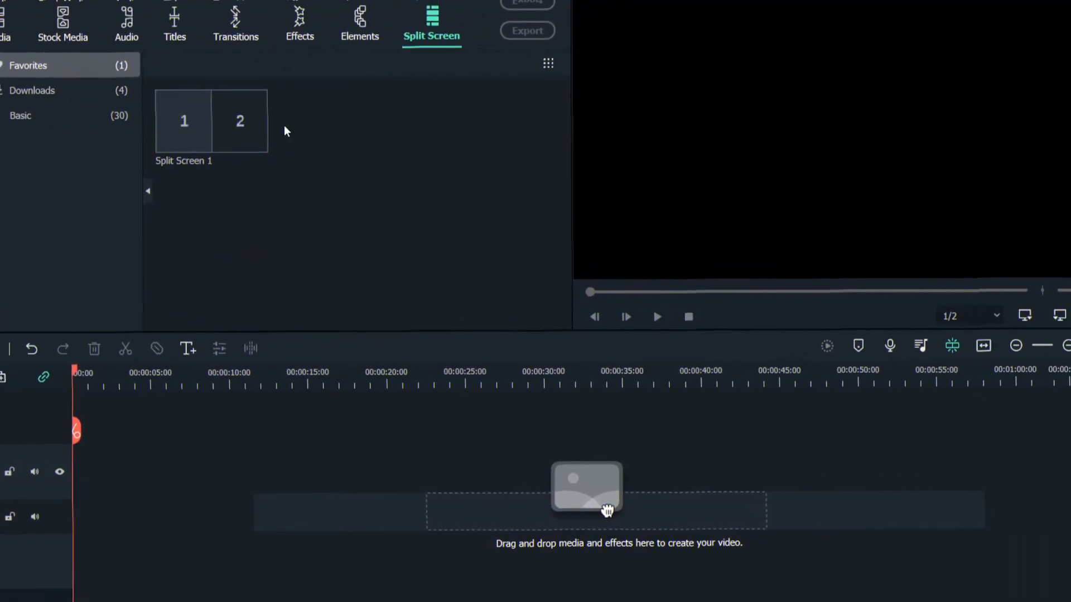
pyautogui.moveTo(264, 124)
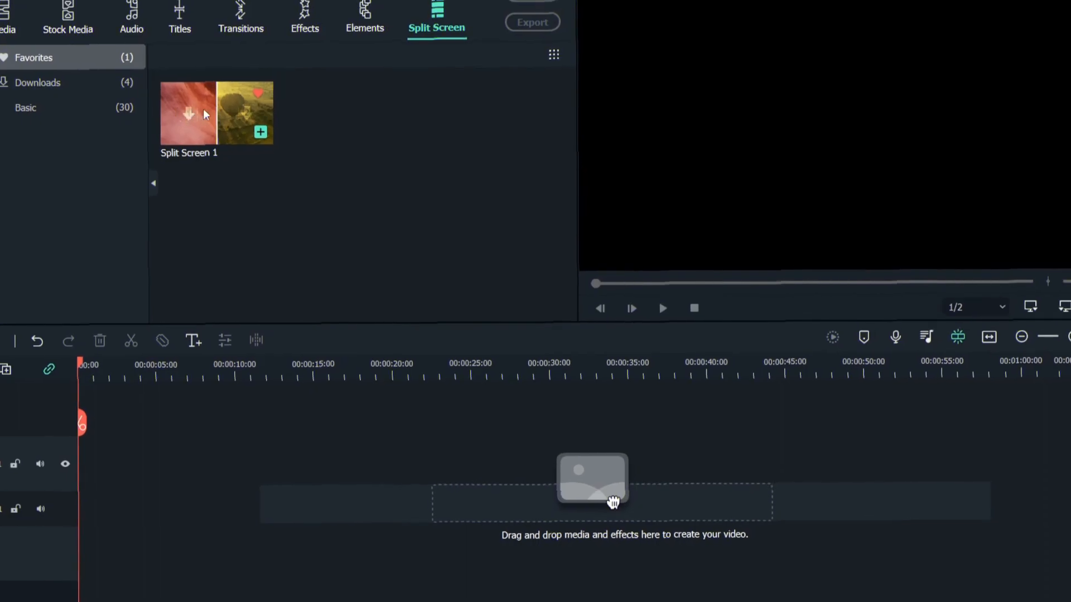
pyautogui.moveTo(206, 115); pyautogui.dragTo(85, 502)
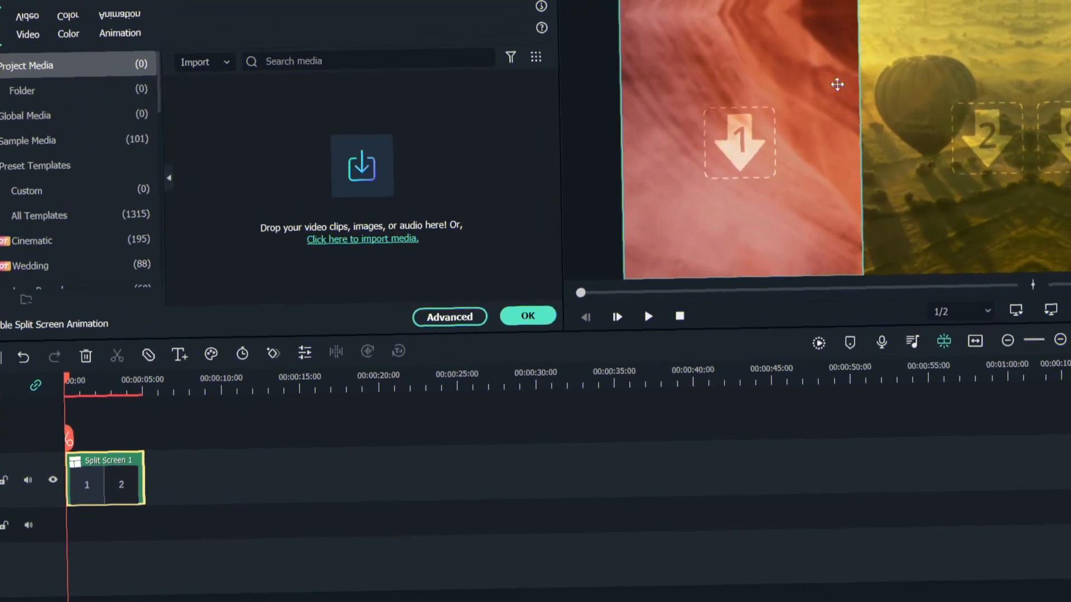
# - Ripple delete the Split Screen 1 clip from the timeline
pyautogui.rightClick(119, 486)
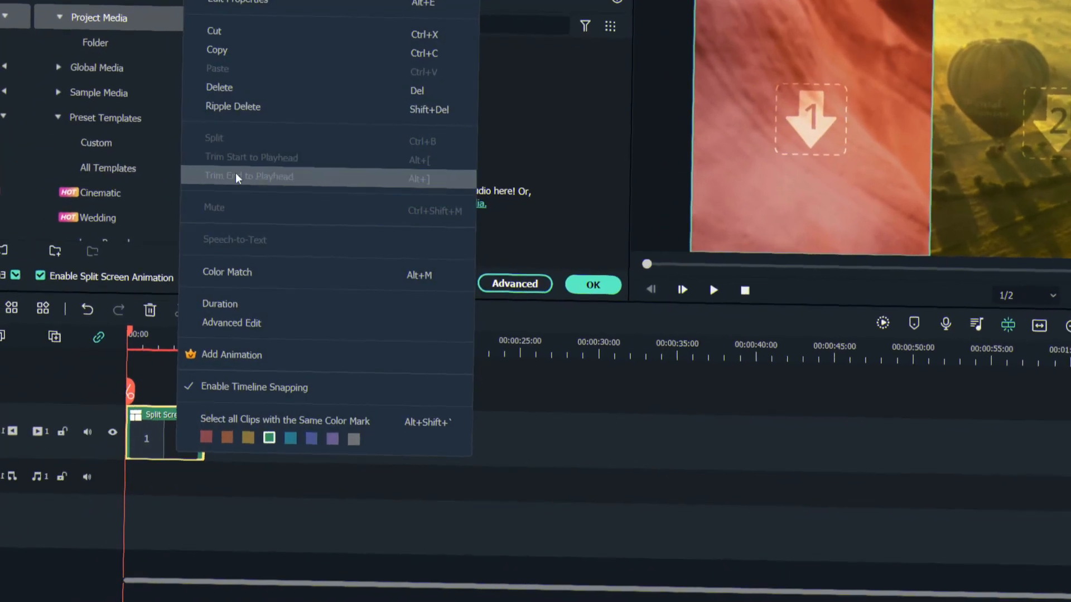
pyautogui.click(232, 106)
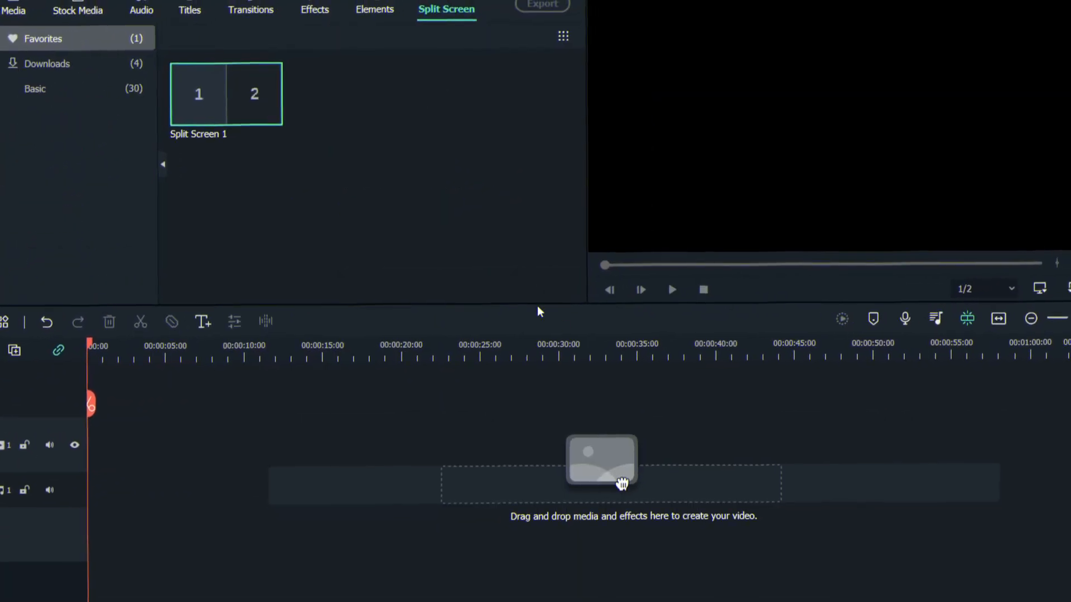
# - Add the Mild shake effect to the start of the video track and scrub the playhead back and forth over it
pyautogui.click(8, 29)
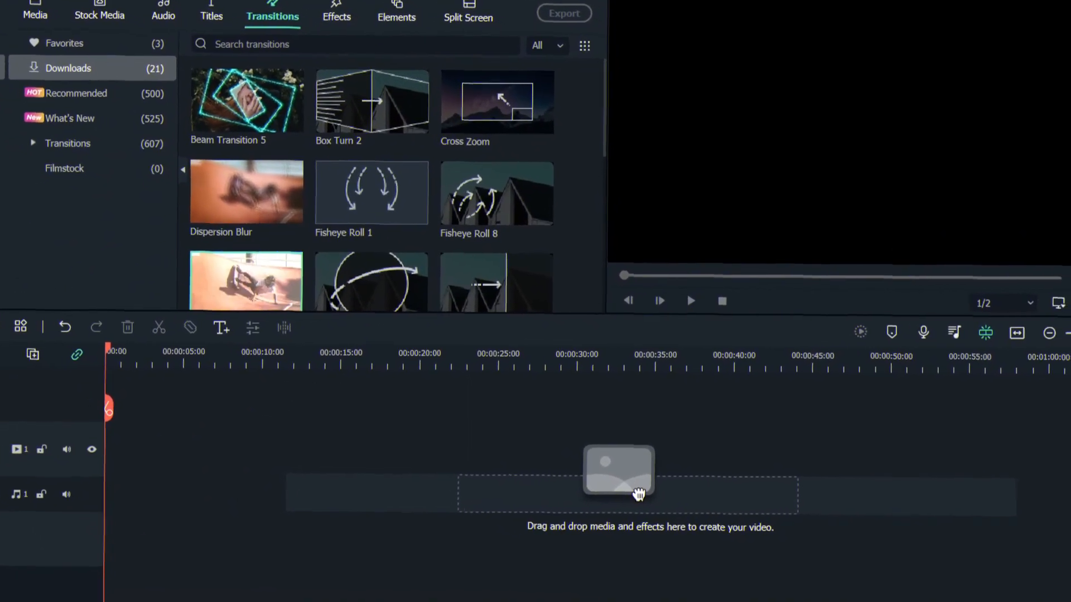
pyautogui.moveTo(608, 490); pyautogui.dragTo(132, 449)
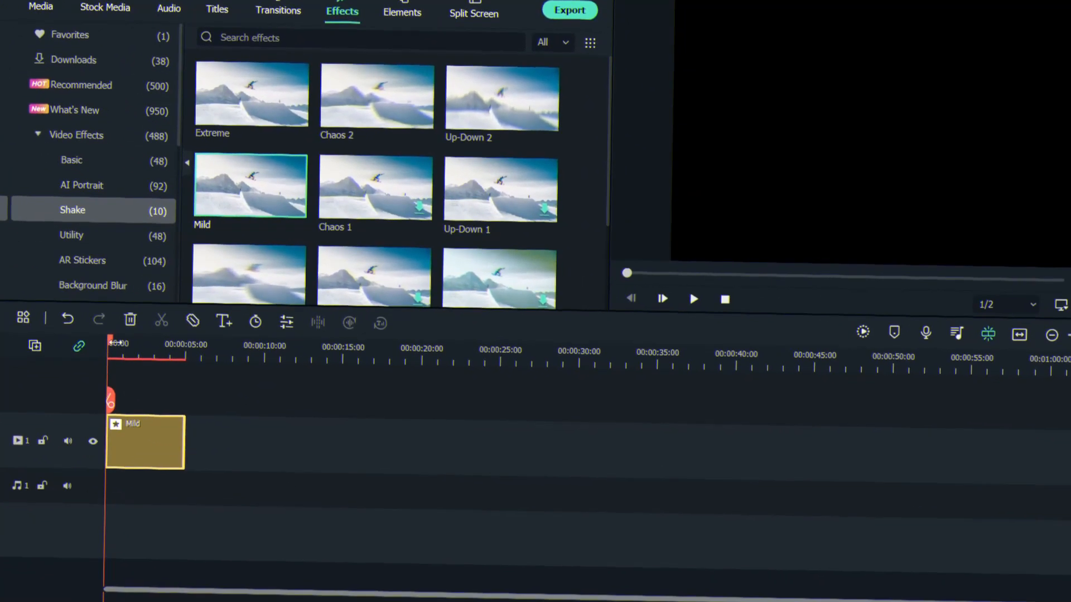
pyautogui.click(344, 393)
pyautogui.moveTo(285, 378); pyautogui.dragTo(100, 385)
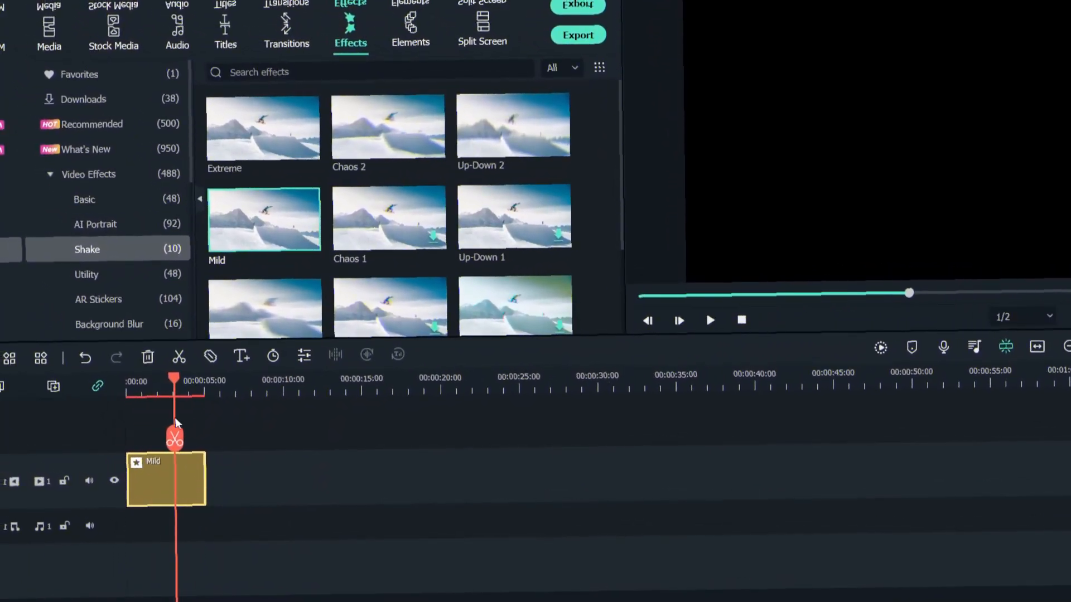
pyautogui.moveTo(176, 420); pyautogui.dragTo(155, 473)
pyautogui.moveTo(108, 434); pyautogui.dragTo(175, 466)
pyautogui.moveTo(869, 296); pyautogui.dragTo(976, 294)
pyautogui.moveTo(65, 381); pyautogui.dragTo(124, 404)
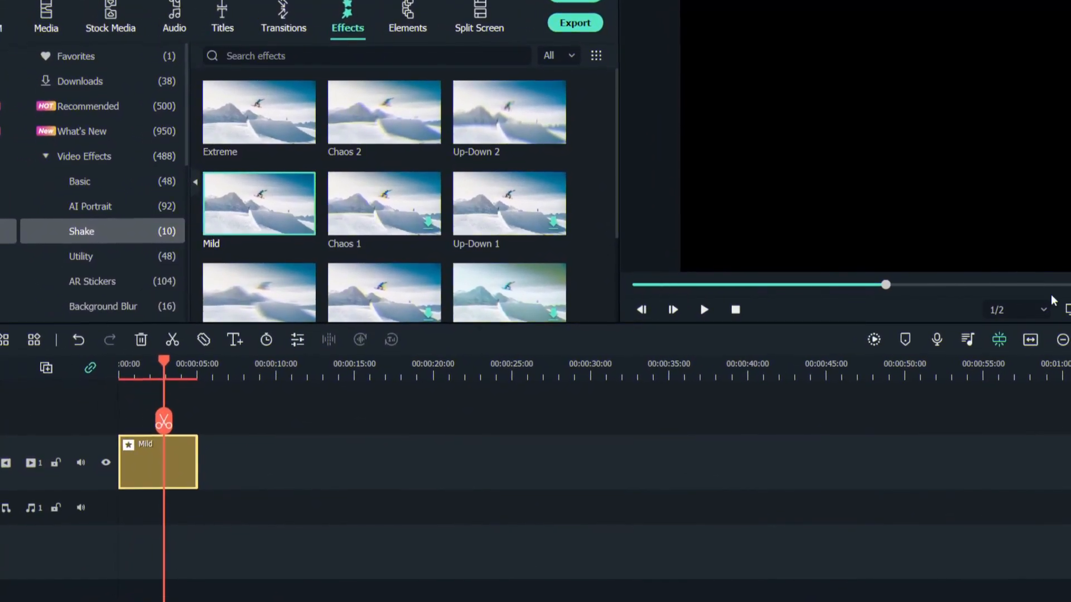
# - Return the playhead to the start, play the Mild effect clip and pause the playback partway through
pyautogui.moveTo(886, 285); pyautogui.dragTo(605, 285)
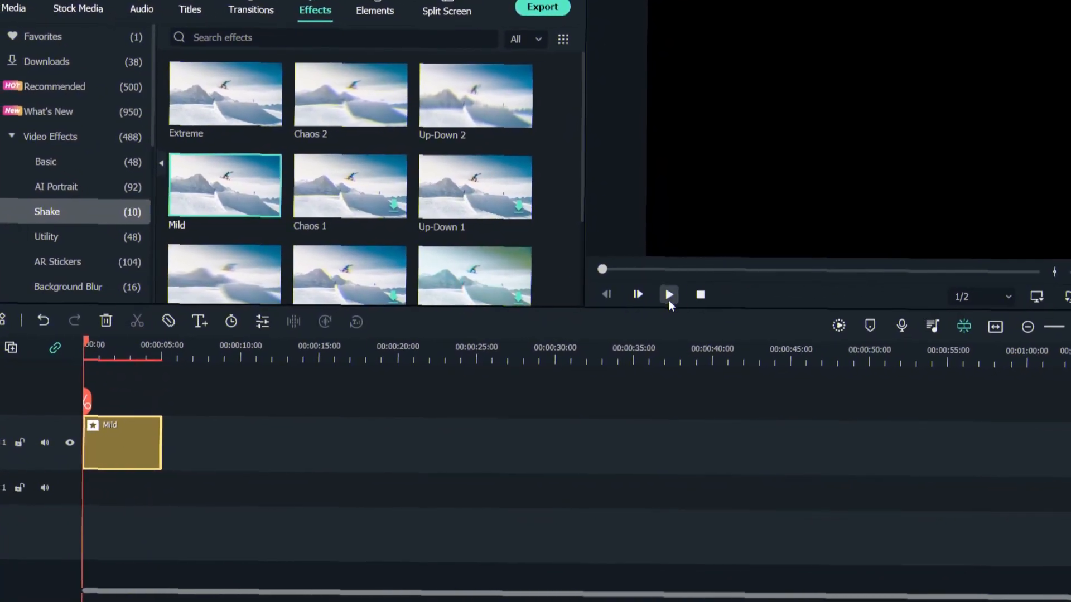
pyautogui.click(669, 298)
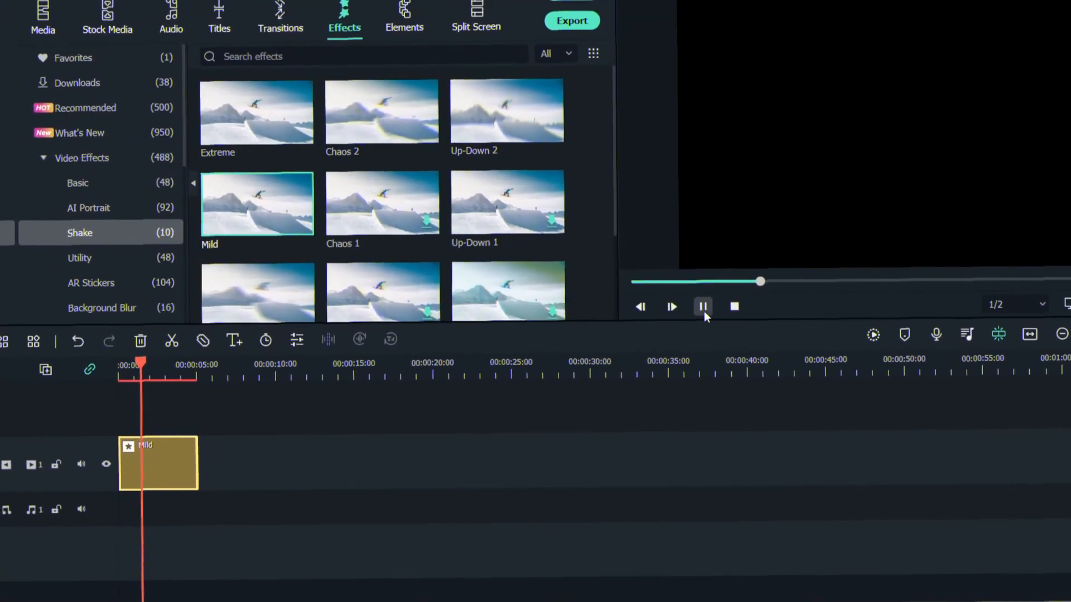
pyautogui.click(704, 308)
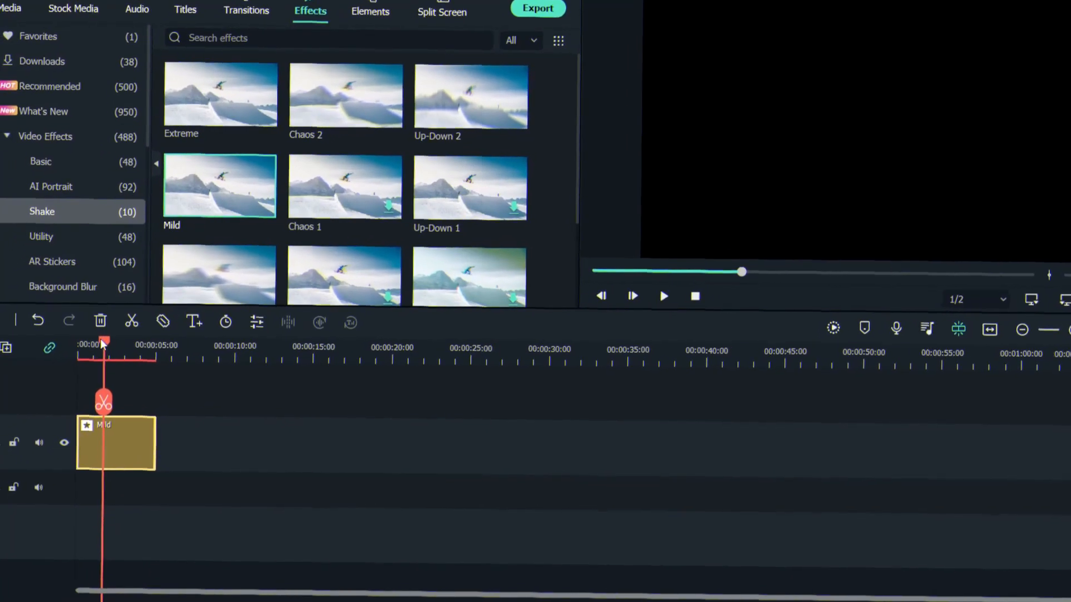
# - Ripple delete the Mild effect clip from the timeline
pyautogui.rightClick(128, 438)
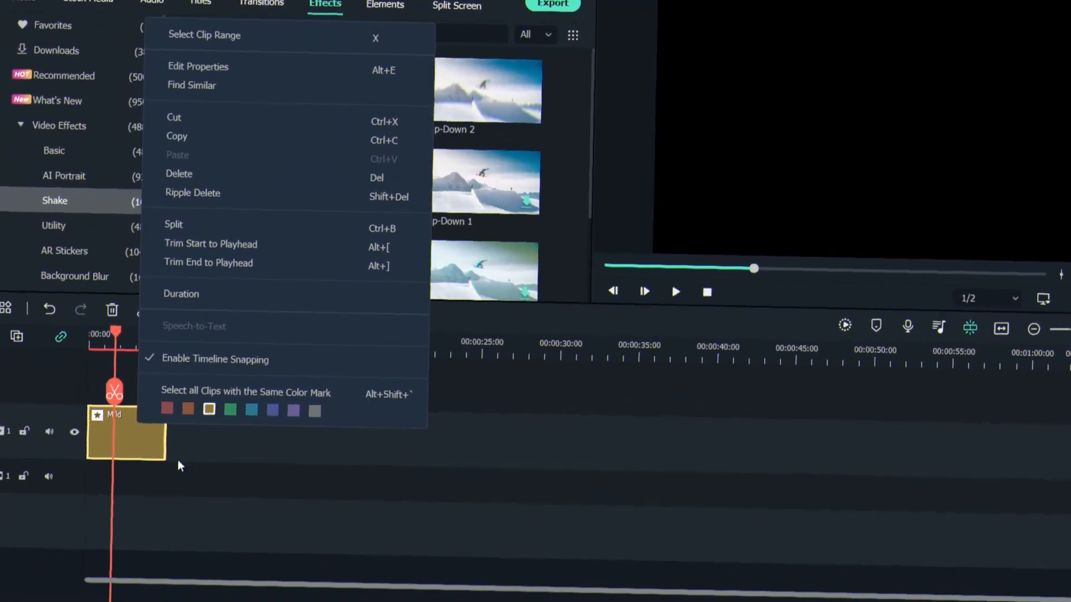
pyautogui.click(208, 474)
pyautogui.click(122, 438)
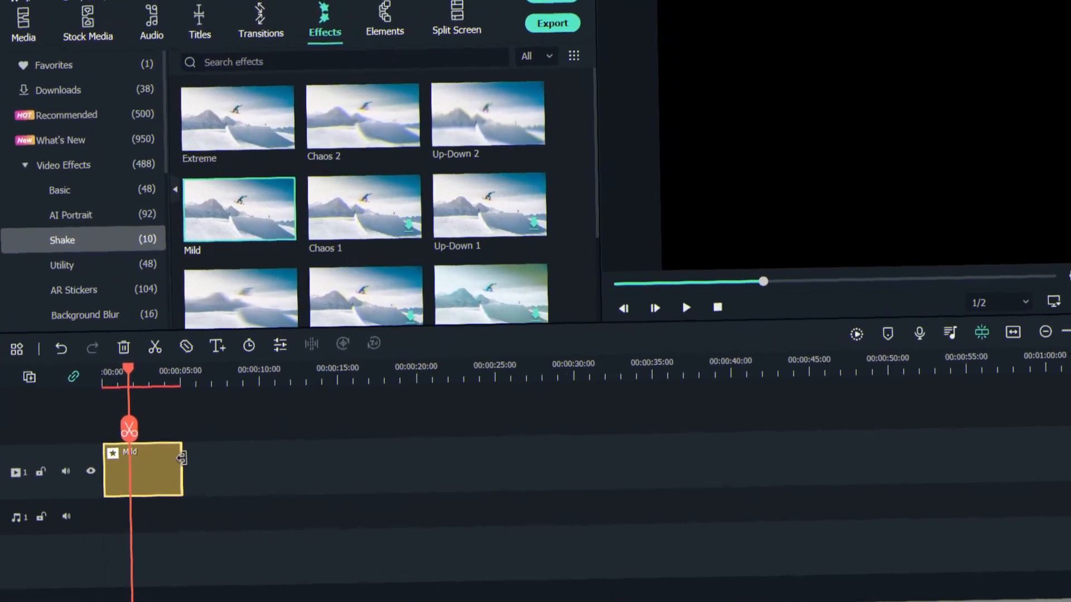
pyautogui.rightClick(129, 478)
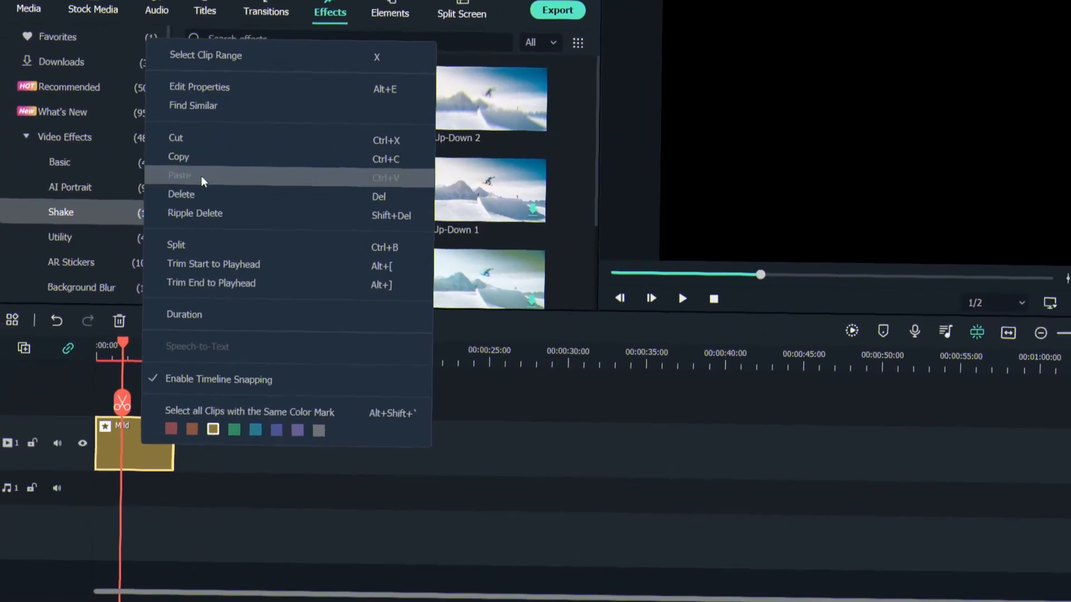
pyautogui.click(193, 219)
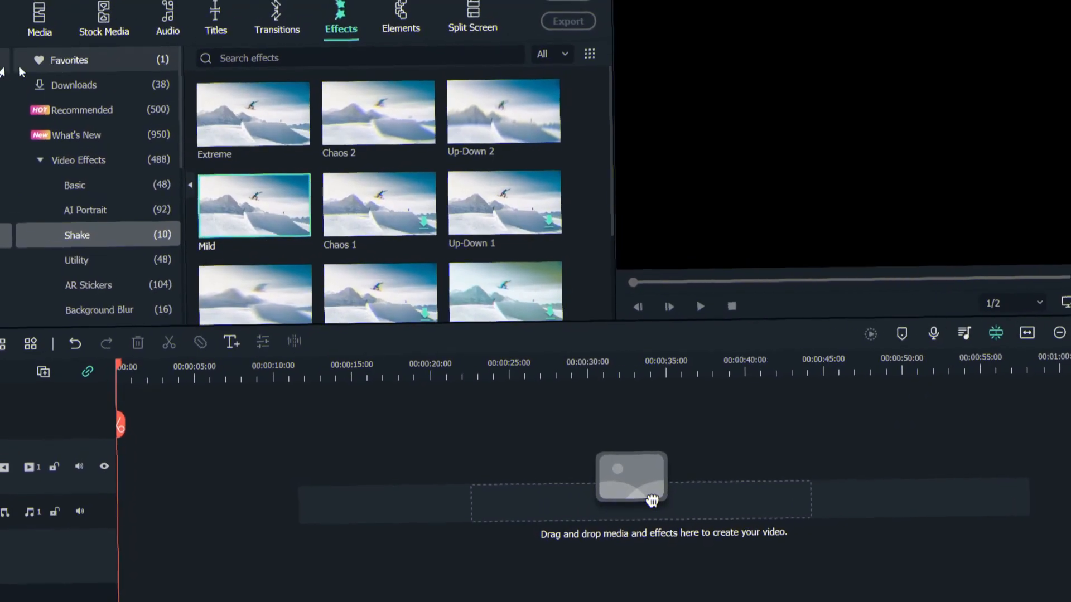
pyautogui.click(39, 31)
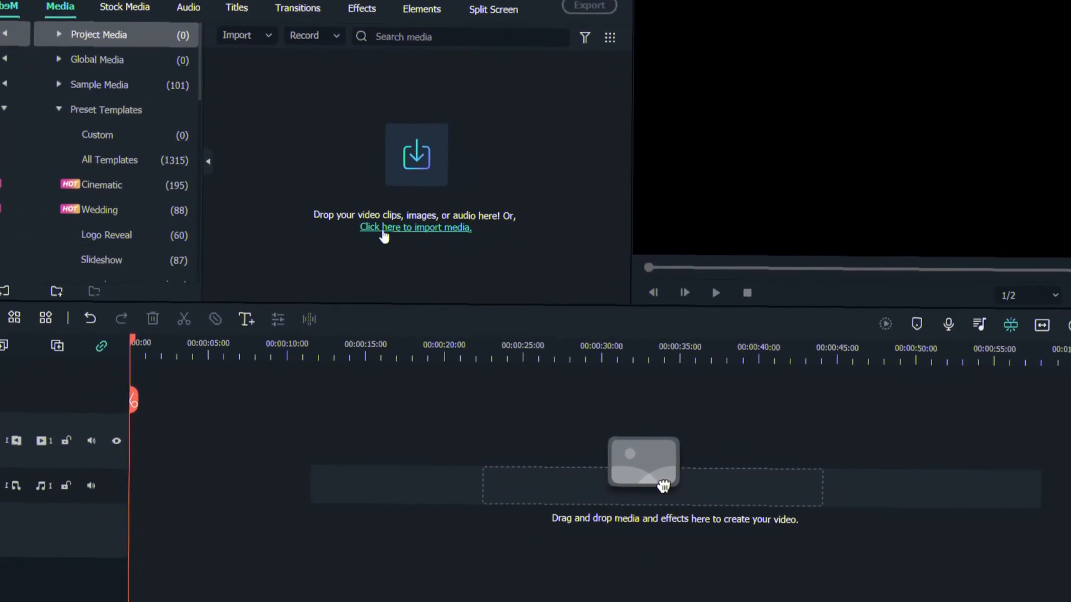
pyautogui.click(380, 230)
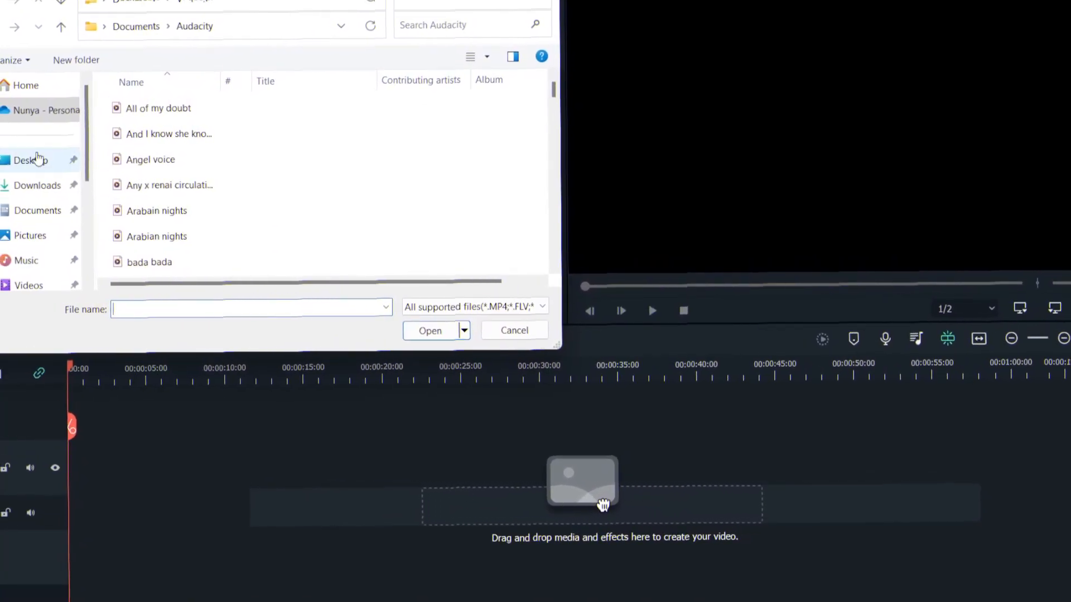
pyautogui.click(39, 157)
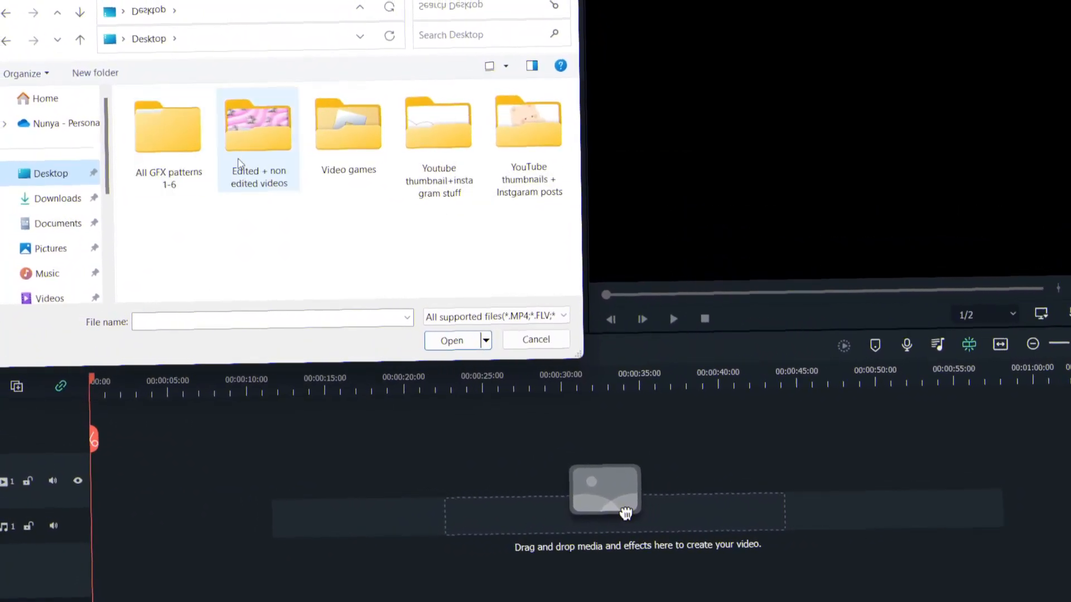
pyautogui.doubleClick(253, 143)
pyautogui.moveTo(572, 102); pyautogui.dragTo(579, 184)
pyautogui.scroll(4, 440, 174)
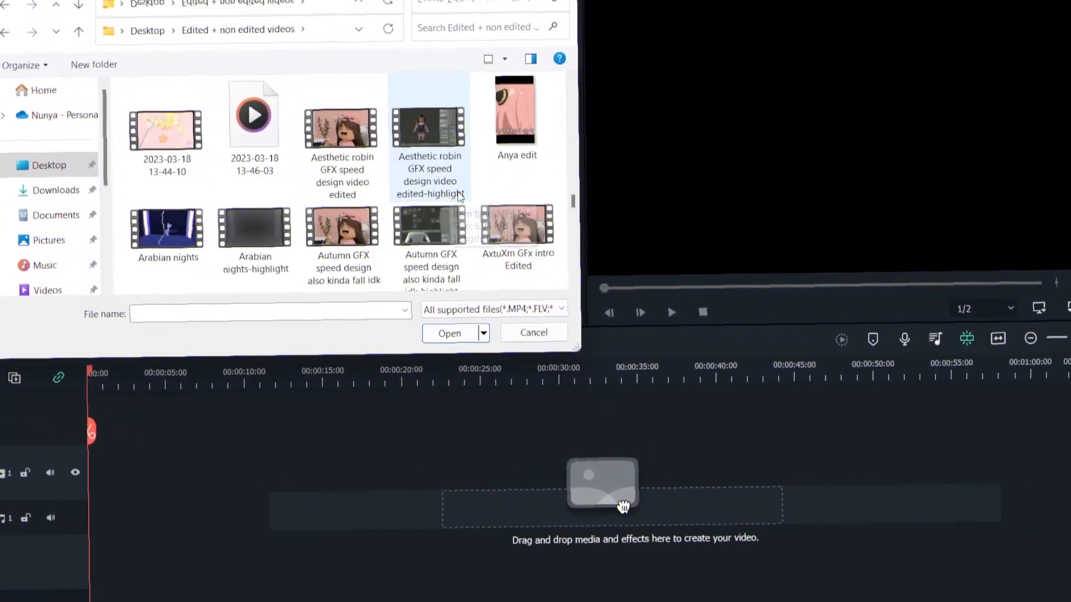
pyautogui.scroll(1, 459, 196)
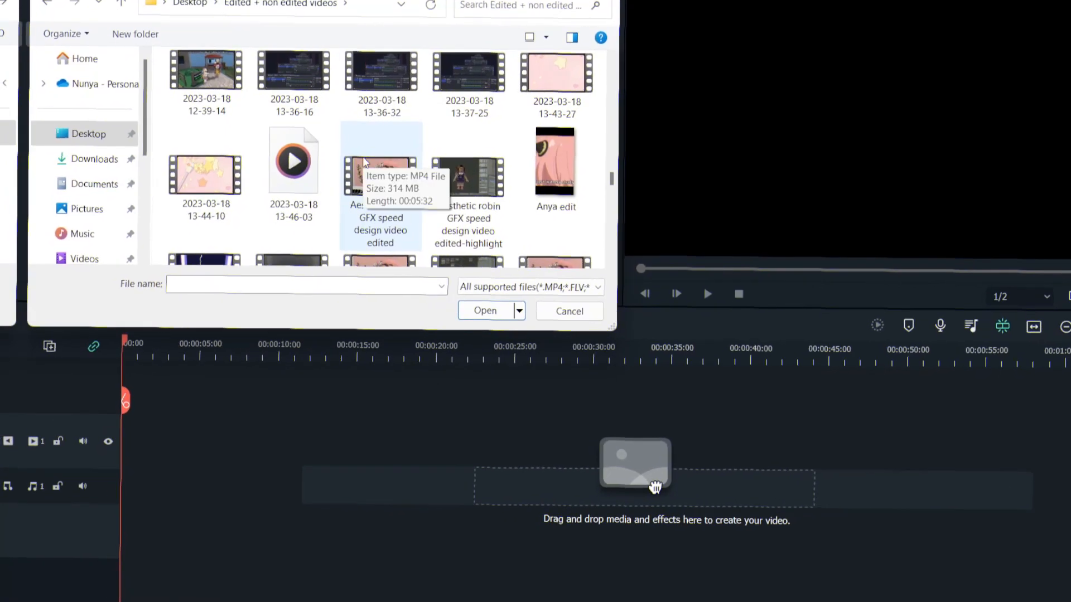
pyautogui.scroll(1, 363, 162)
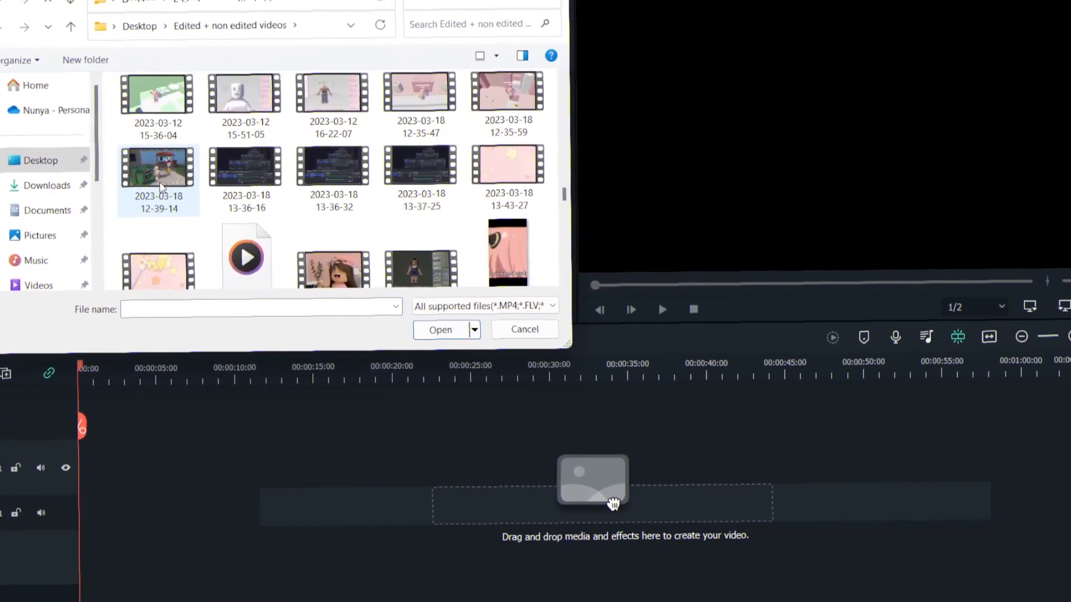
pyautogui.click(161, 184)
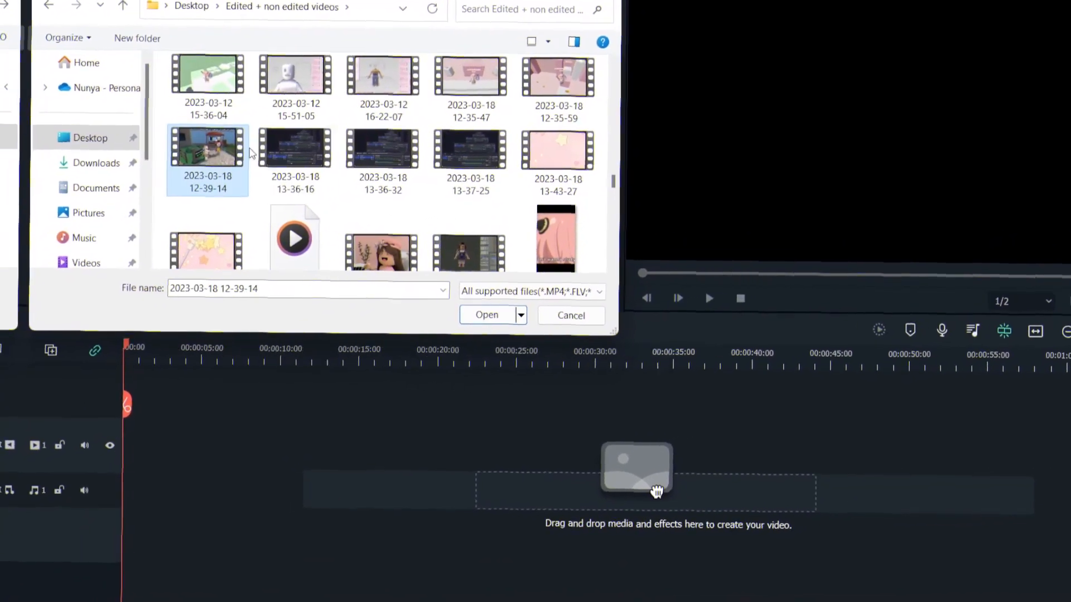
pyautogui.click(494, 317)
# - Place the imported video at the start of the video track, match the project to 1920 x 1080 60fps, and scrub to about 00:00:50
pyautogui.moveTo(605, 491); pyautogui.dragTo(63, 460)
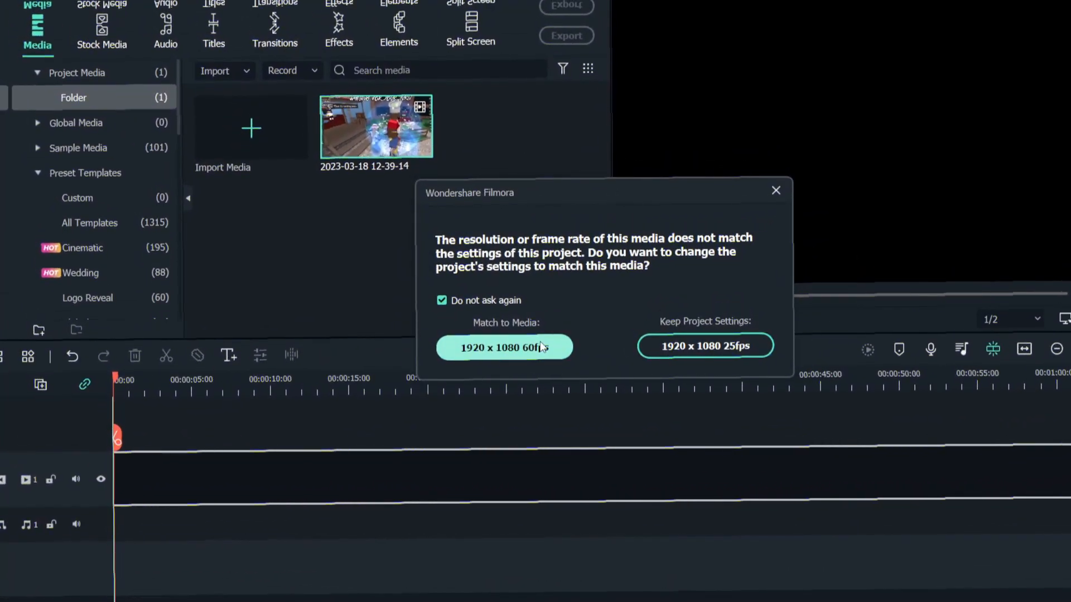
pyautogui.click(540, 347)
pyautogui.moveTo(85, 350); pyautogui.dragTo(867, 451)
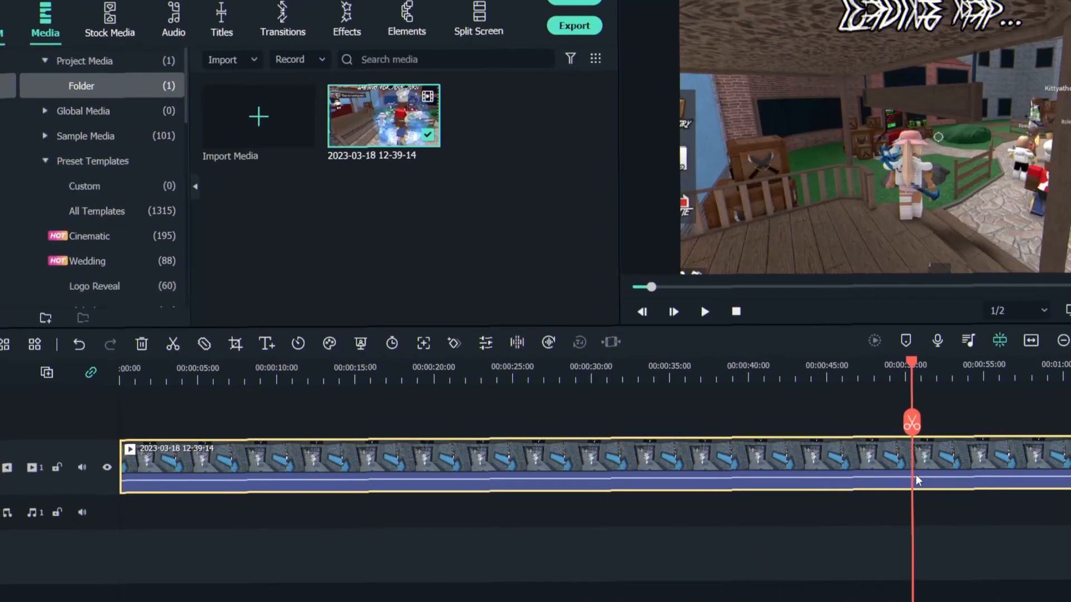
# - Switch the preview playback quality to Full and back to 1/2
pyautogui.click(1015, 310)
pyautogui.click(1007, 352)
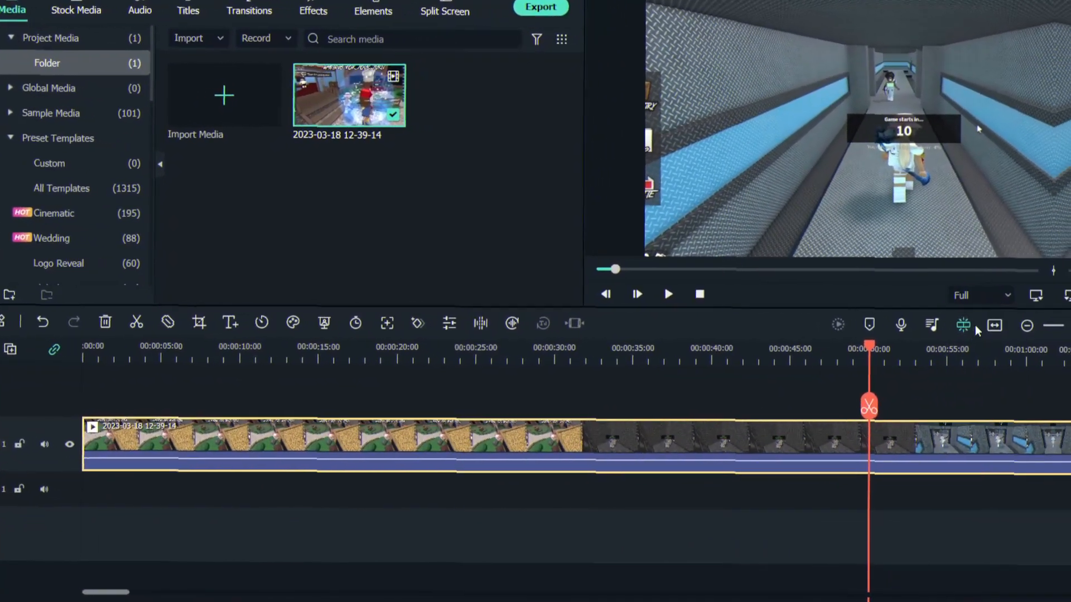
pyautogui.click(973, 296)
pyautogui.click(975, 331)
# - Return the playhead to the start of the video and scrub forward to about 14 seconds
pyautogui.moveTo(909, 365); pyautogui.dragTo(126, 368)
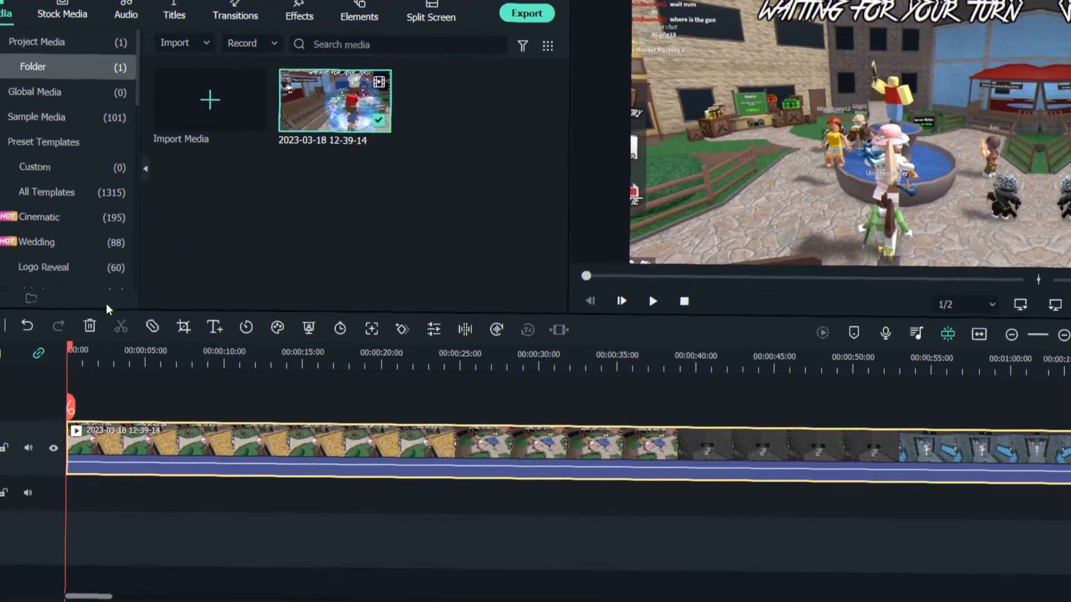
pyautogui.moveTo(139, 352); pyautogui.dragTo(366, 441)
# - Import the video "AxtuXm intro 2023" from the "Edited + non edited videos" folder into the project media
pyautogui.click(277, 102)
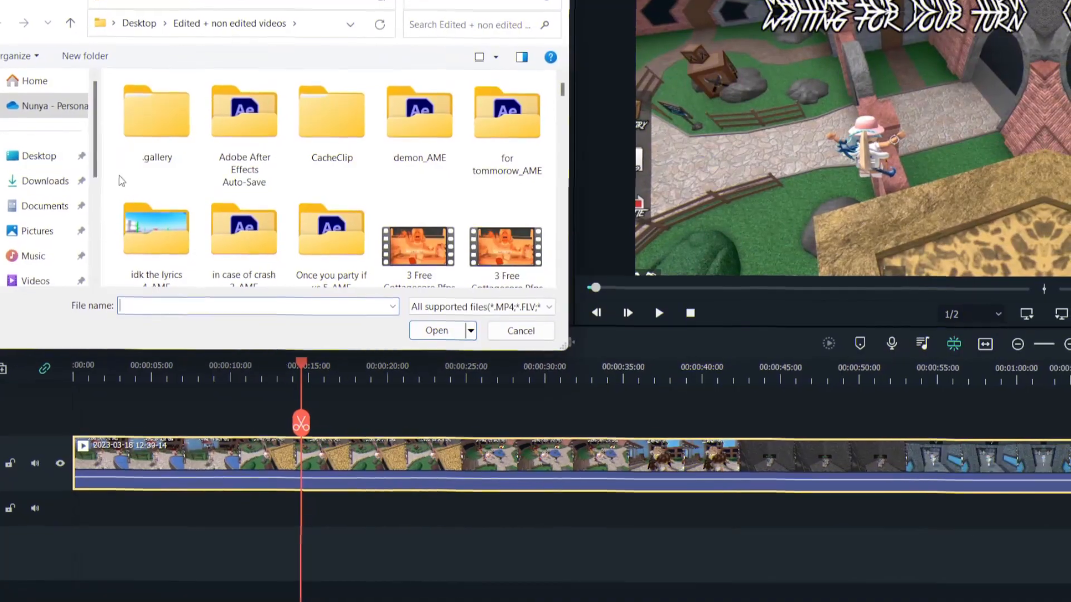
pyautogui.scroll(-10, 117, 181)
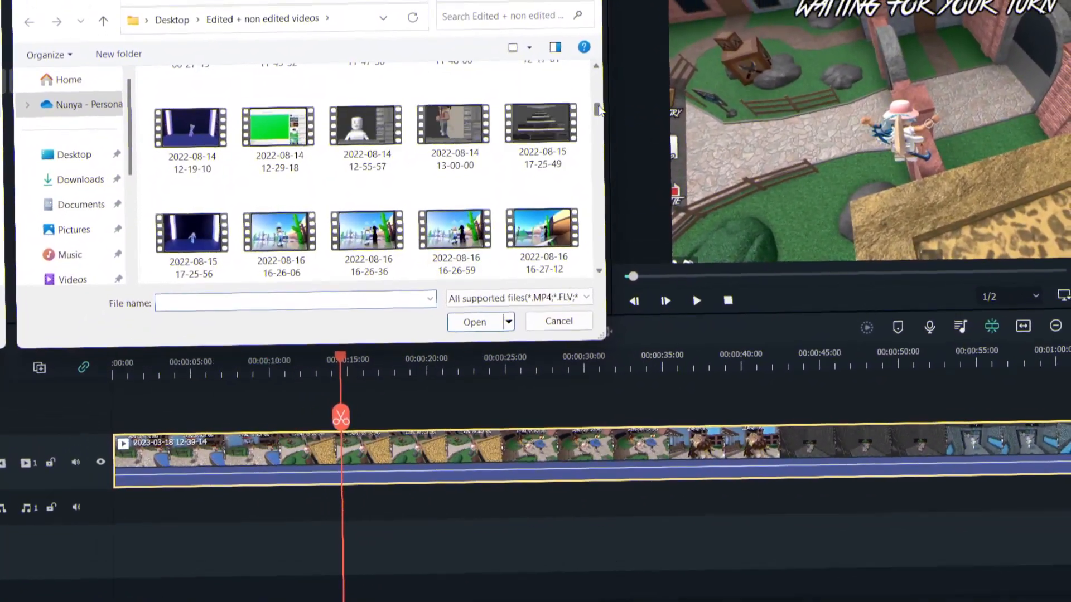
pyautogui.moveTo(601, 100); pyautogui.dragTo(580, 206)
pyautogui.scroll(1, 216, 186)
pyautogui.click(301, 118)
pyautogui.click(619, 445)
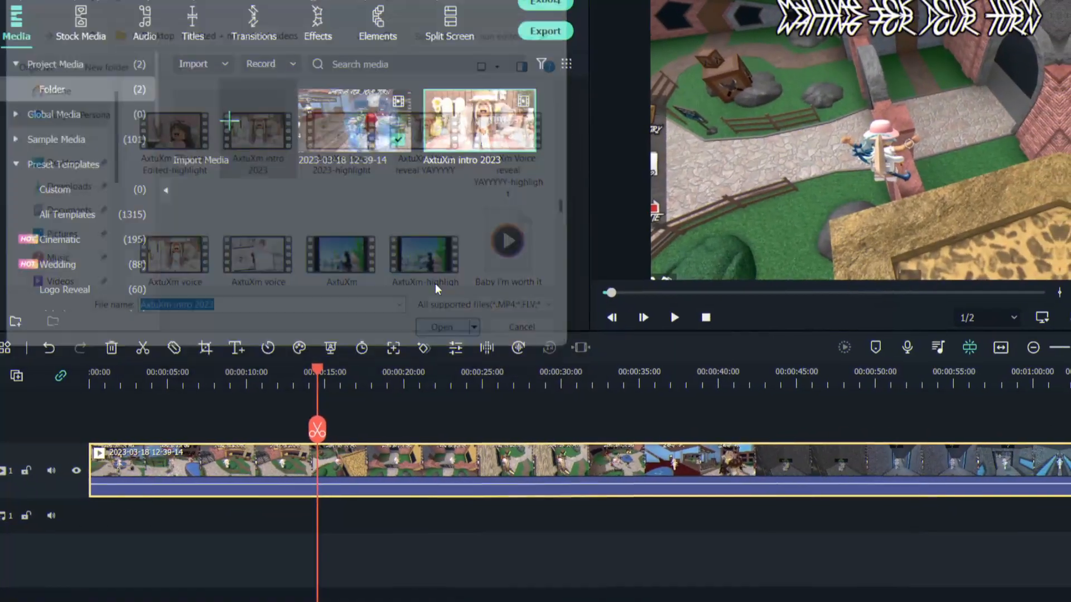
# - Insert "AxtuXm intro 2023" at the start of the main video track, ahead of the gameplay clip
pyautogui.moveTo(478, 123); pyautogui.dragTo(129, 426)
pyautogui.click(419, 501)
pyautogui.moveTo(941, 561); pyautogui.dragTo(978, 563)
pyautogui.moveTo(498, 470); pyautogui.dragTo(496, 527)
# - Lower the gameplay clip's audio volume to the minimum, directly on the timeline
pyautogui.moveTo(304, 354); pyautogui.dragTo(1068, 463)
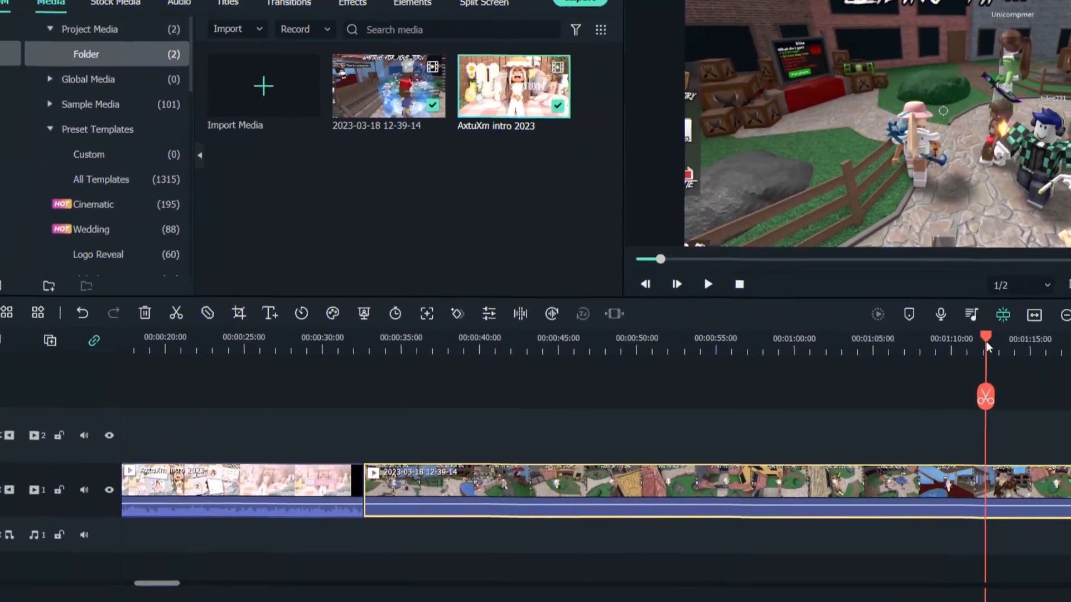
pyautogui.moveTo(986, 346); pyautogui.dragTo(467, 382)
pyautogui.moveTo(584, 429); pyautogui.dragTo(525, 428)
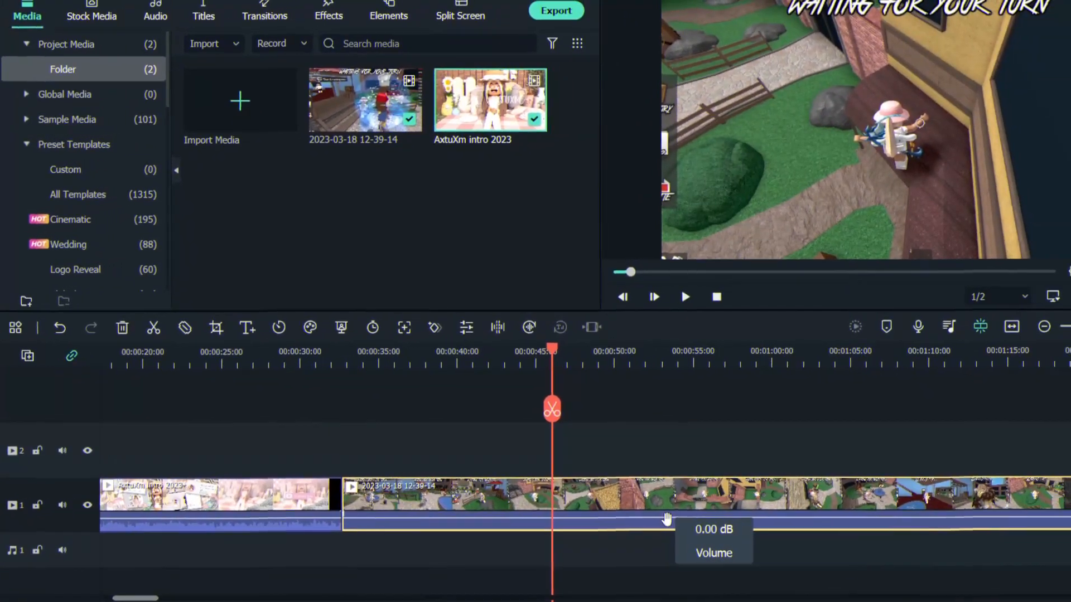
pyautogui.moveTo(600, 522); pyautogui.dragTo(621, 424)
pyautogui.moveTo(558, 401); pyautogui.dragTo(620, 566)
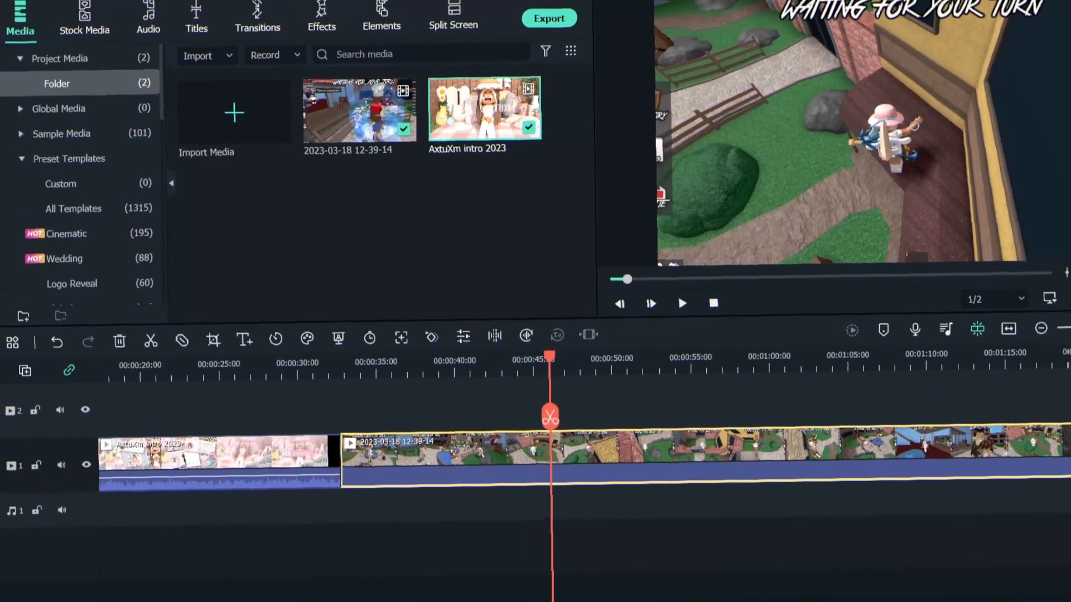
# - Split the gameplay clip shortly after its start, at about 00:00:34
pyautogui.moveTo(612, 361); pyautogui.dragTo(377, 315)
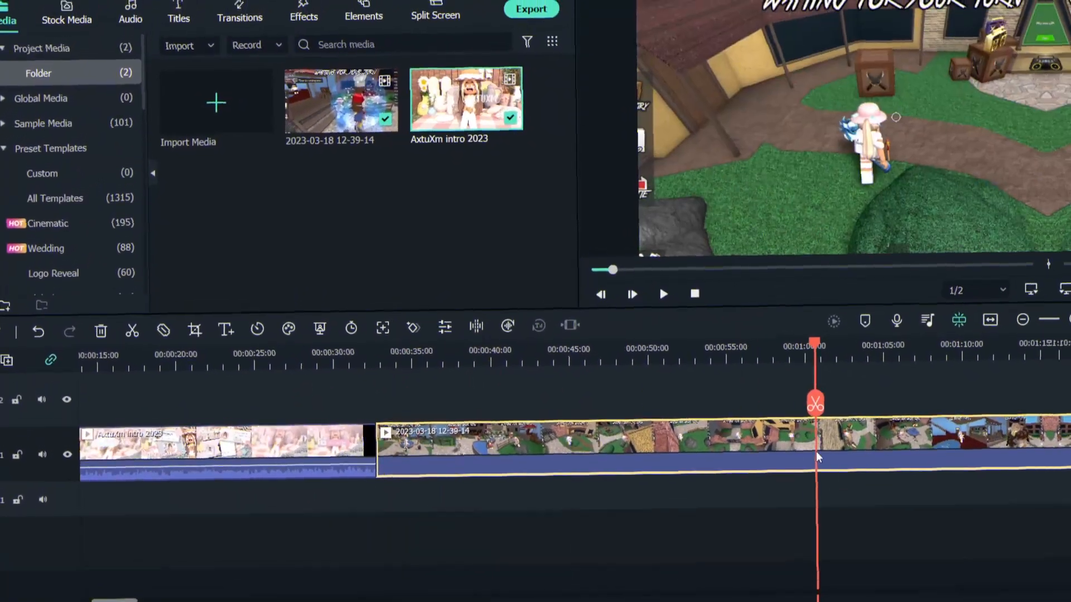
pyautogui.moveTo(817, 457); pyautogui.dragTo(404, 511)
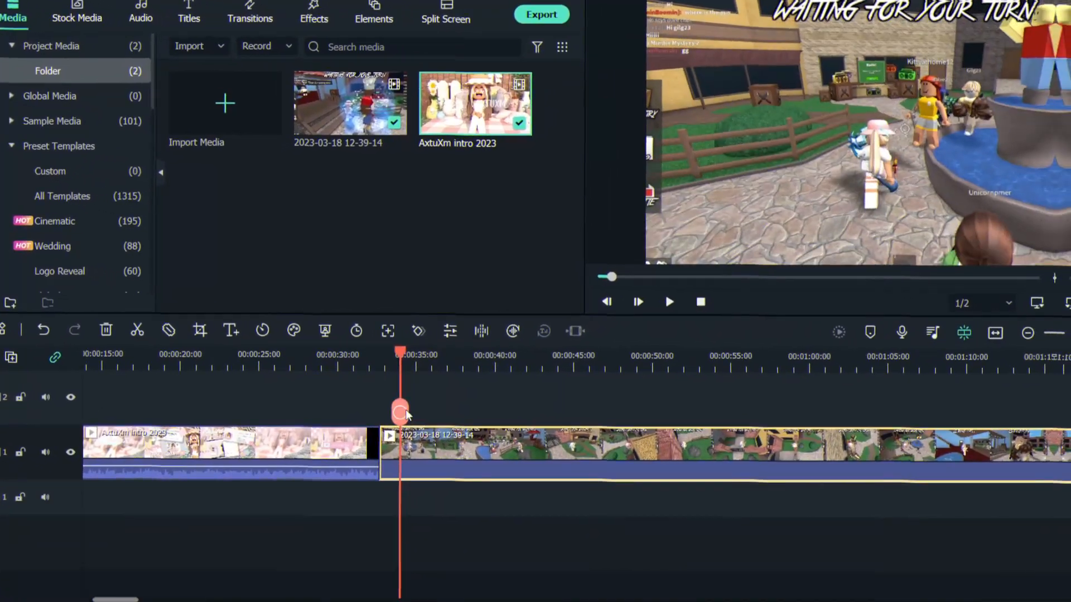
pyautogui.click(450, 419)
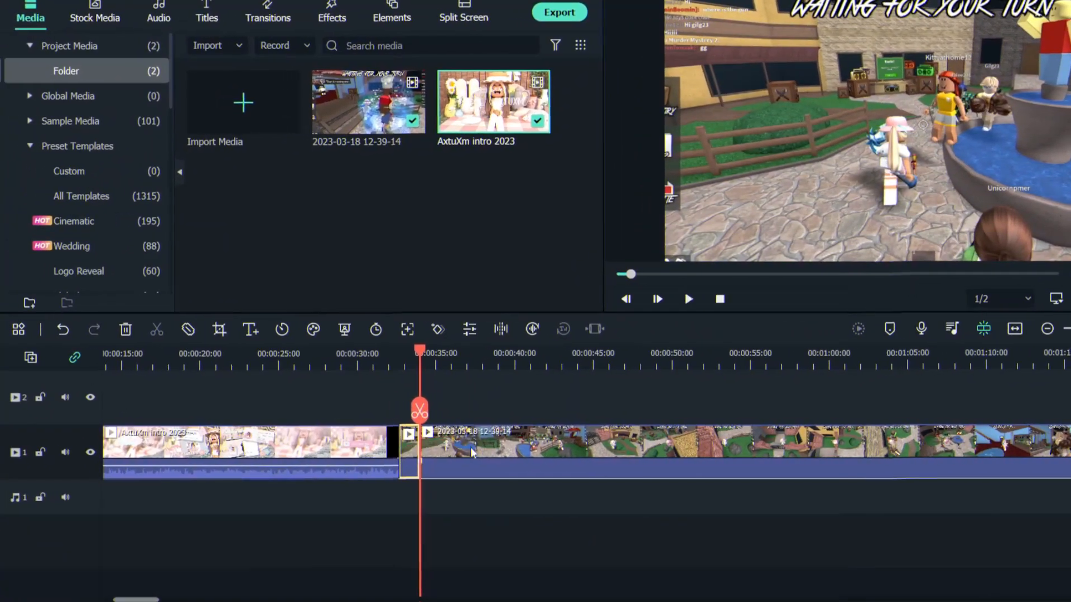
pyautogui.hotkey('ctrl', 'z')
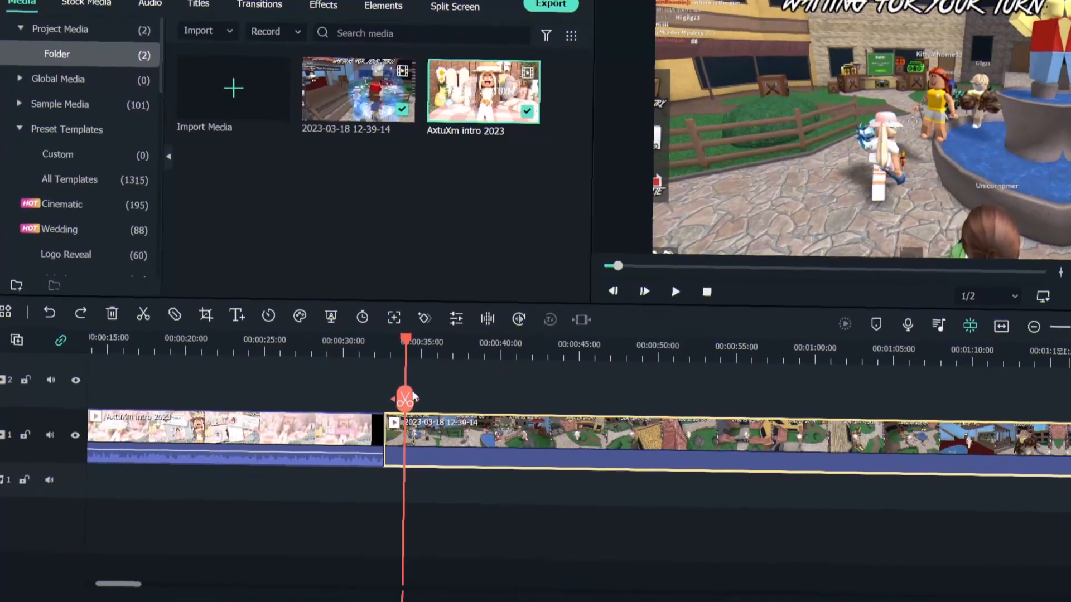
pyautogui.click(436, 415)
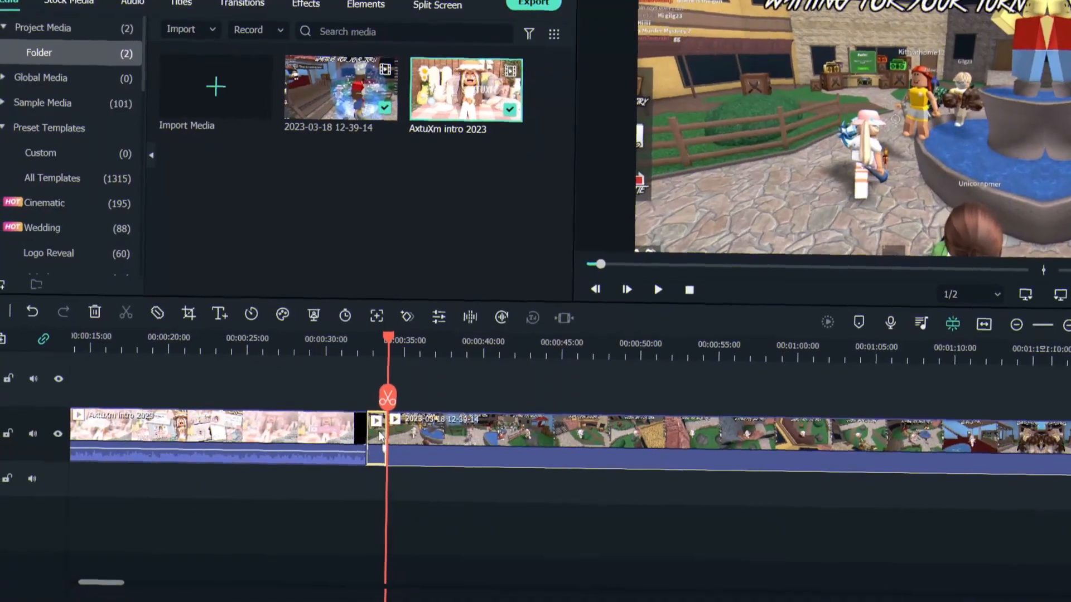
# - Delete the short gameplay segment between the intro and the split so the remaining footage closes the gap
pyautogui.rightClick(450, 457)
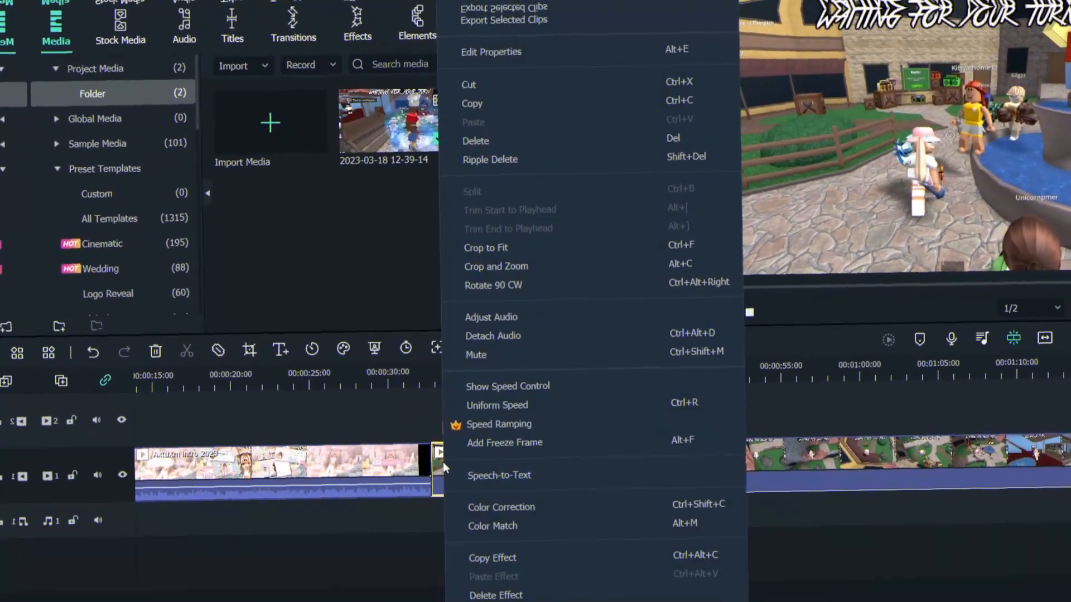
pyautogui.click(448, 457)
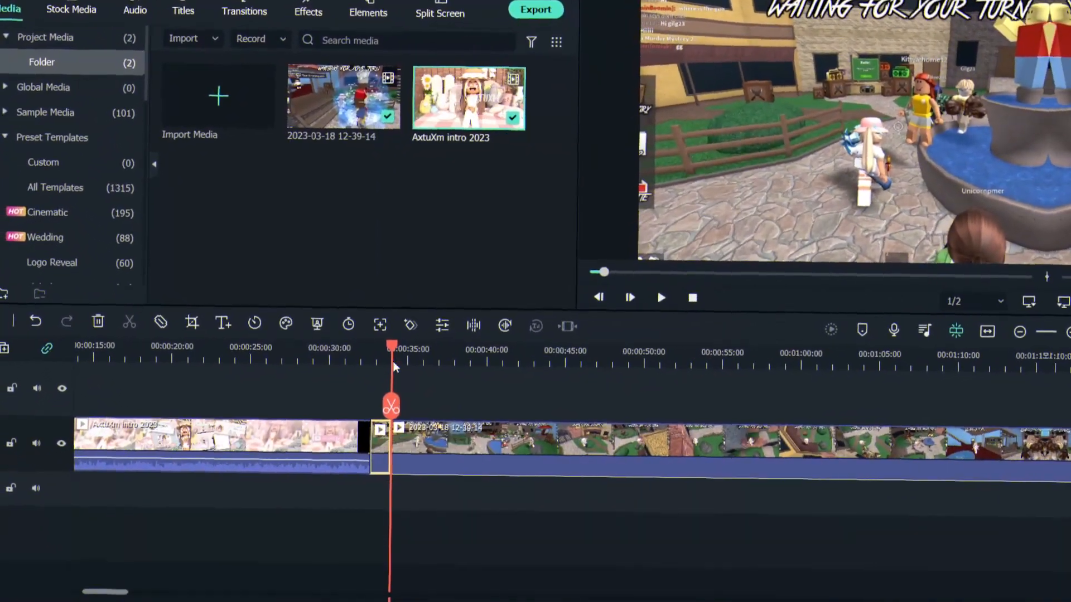
pyautogui.moveTo(385, 358); pyautogui.dragTo(415, 358)
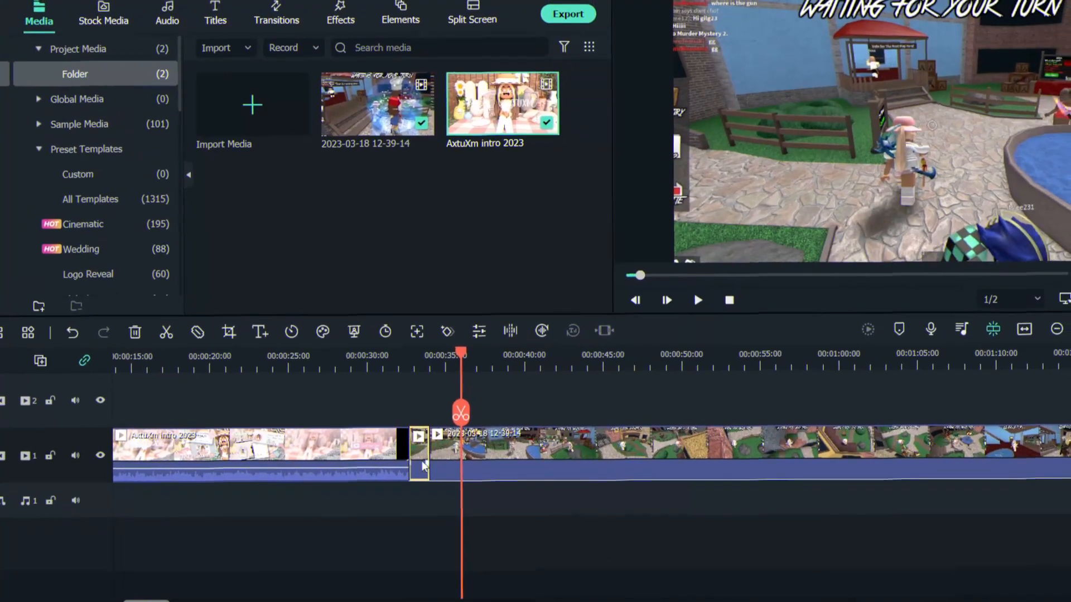
pyautogui.rightClick(430, 439)
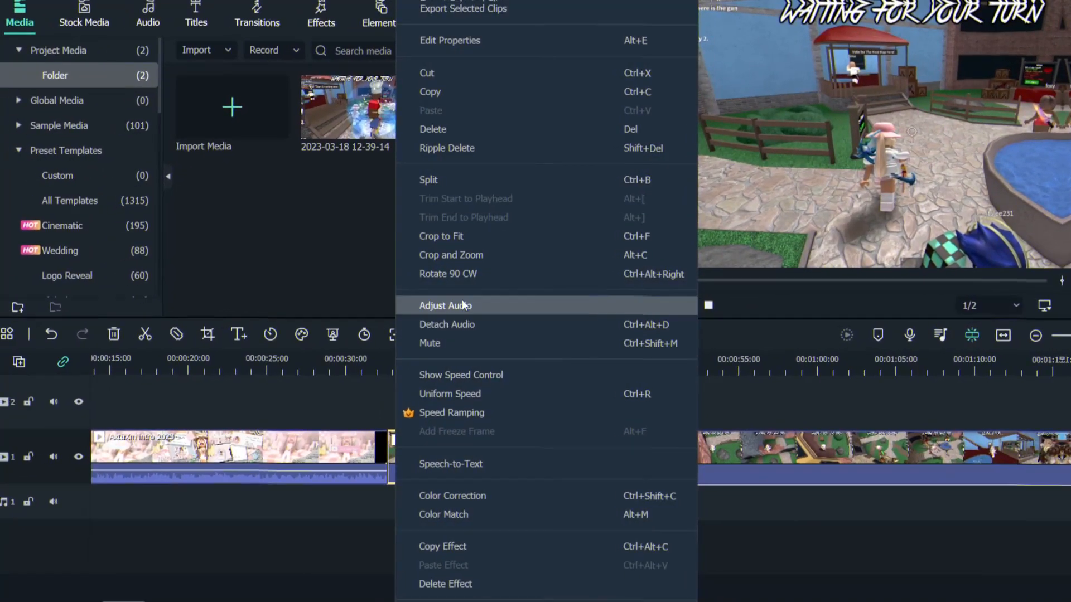
pyautogui.click(474, 131)
# - Examine the gameplay footage along the timeline, up to about the ten-minute mark, to find a suitable cut point
pyautogui.moveTo(420, 348); pyautogui.dragTo(481, 507)
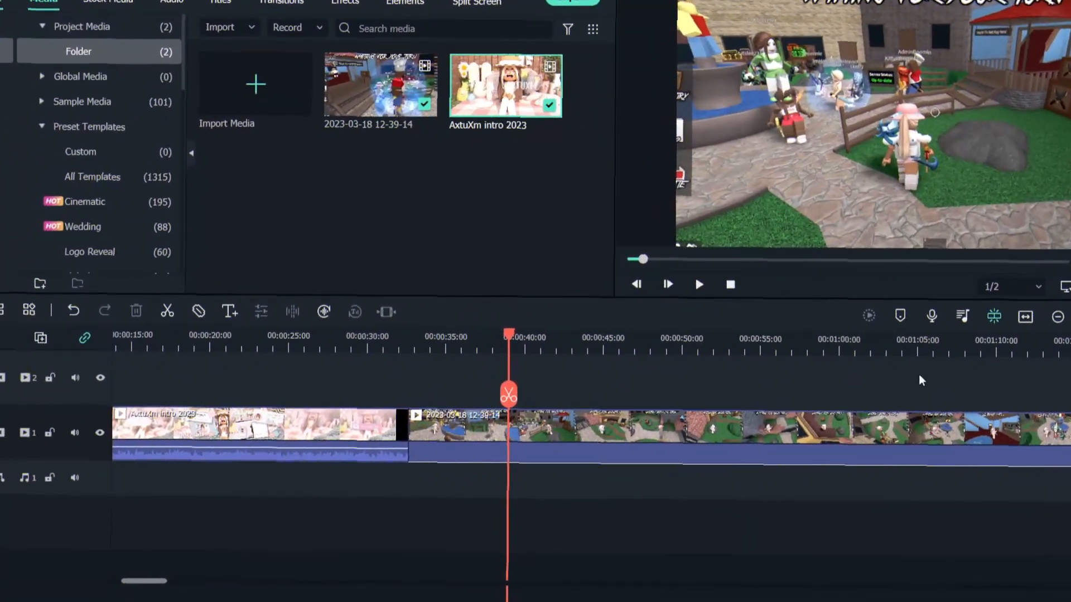
pyautogui.moveTo(491, 370); pyautogui.dragTo(806, 356)
pyautogui.hscroll(10, 803, 366)
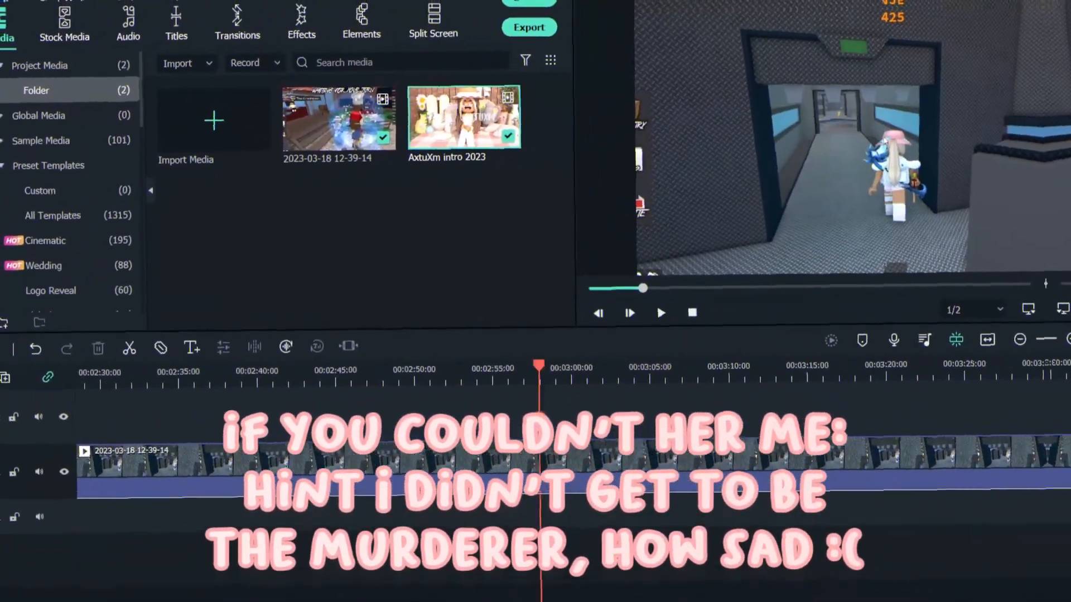
pyautogui.click(843, 369)
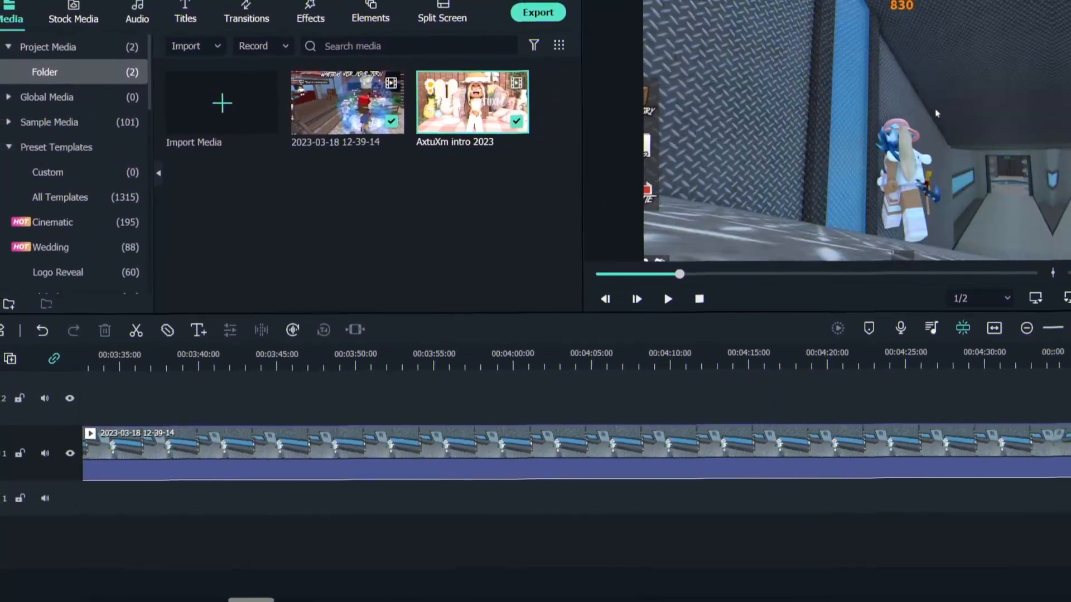
pyautogui.moveTo(1049, 365); pyautogui.dragTo(1068, 369)
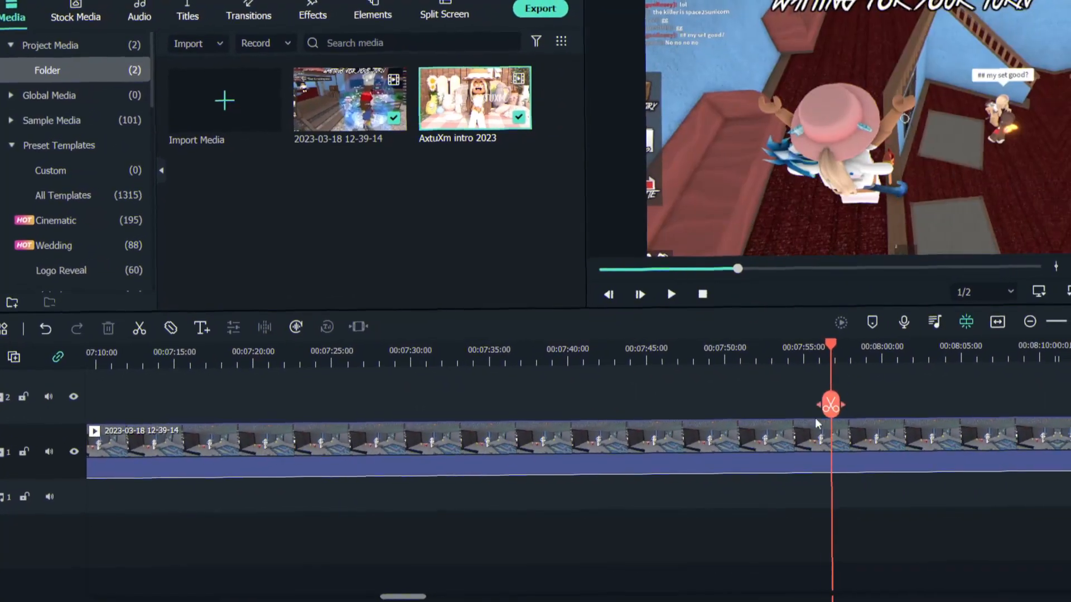
pyautogui.hscroll(10, 536, 518)
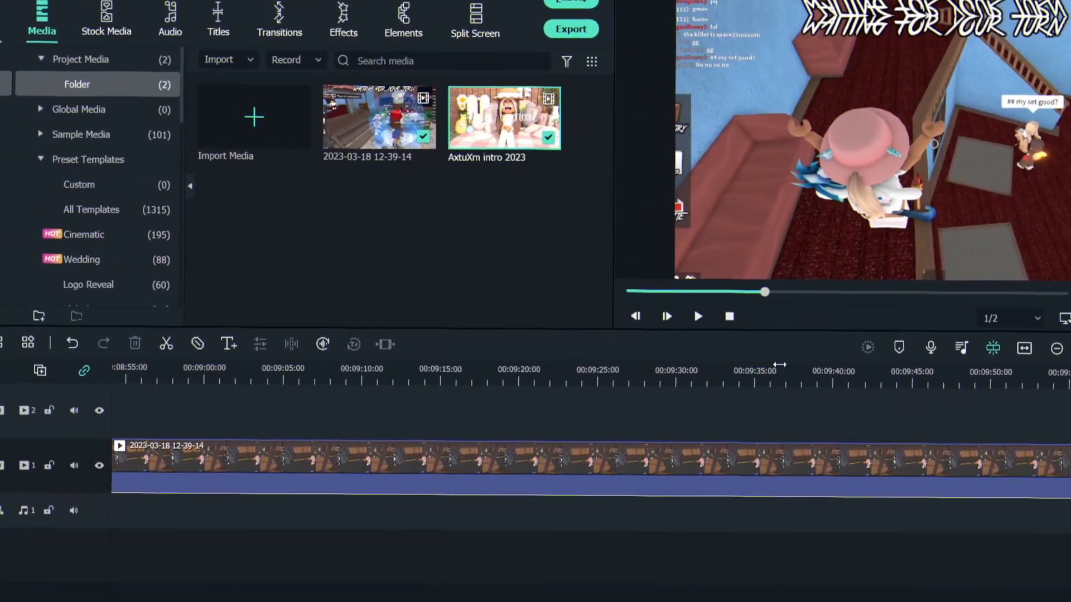
pyautogui.click(759, 367)
pyautogui.hscroll(5, 535, 519)
pyautogui.click(664, 356)
pyautogui.moveTo(664, 356); pyautogui.dragTo(477, 474)
pyautogui.moveTo(713, 487); pyautogui.dragTo(971, 416)
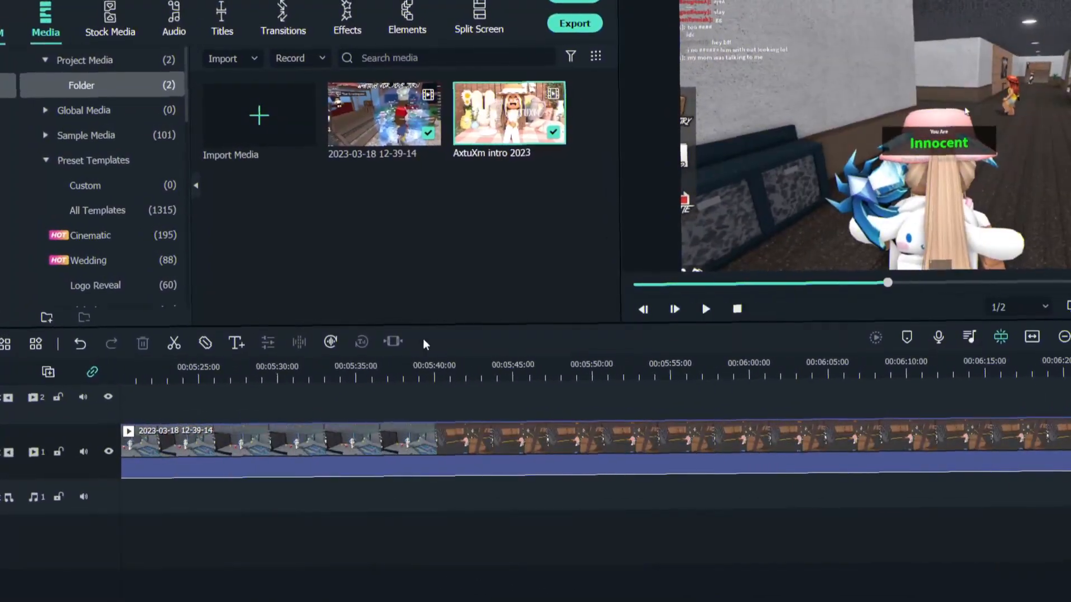
# - Play the gameplay briefly from about 00:05:35 and split the clip at about 00:05:38
pyautogui.click(361, 368)
pyautogui.click(706, 310)
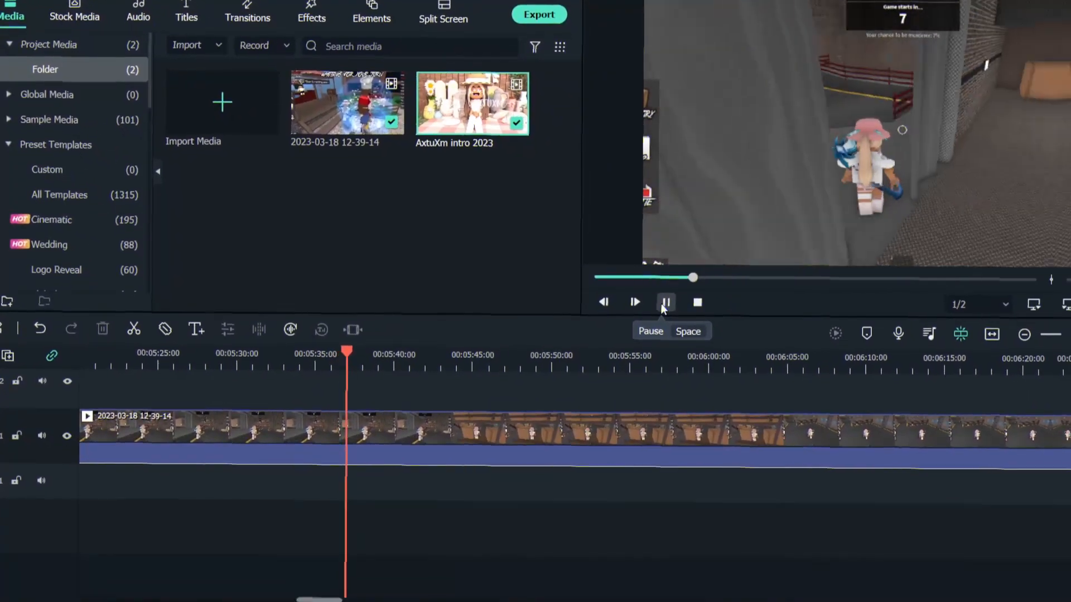
pyautogui.click(668, 305)
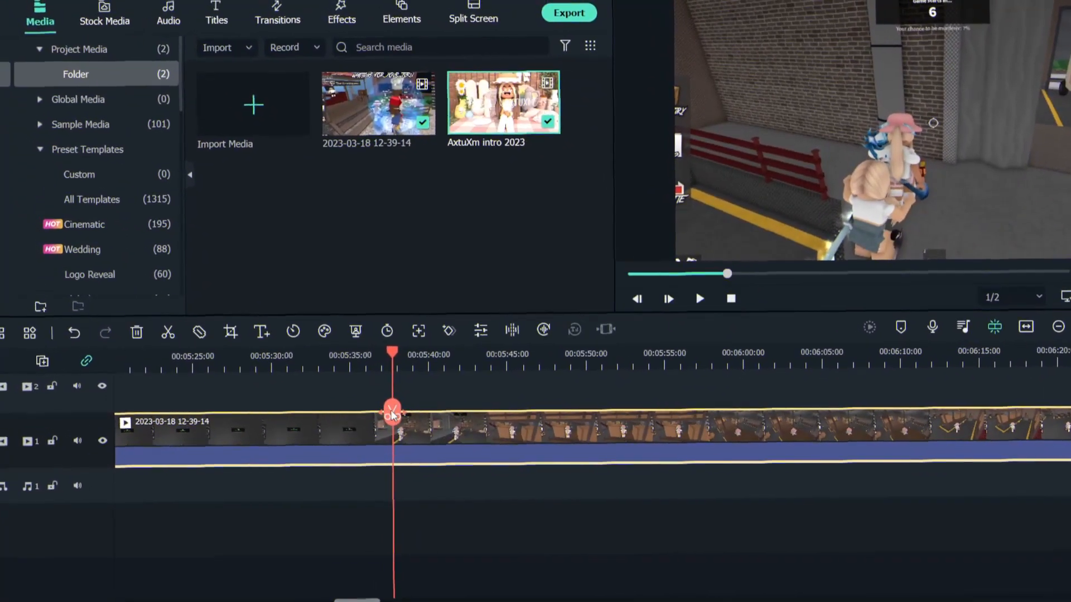
pyautogui.click(395, 426)
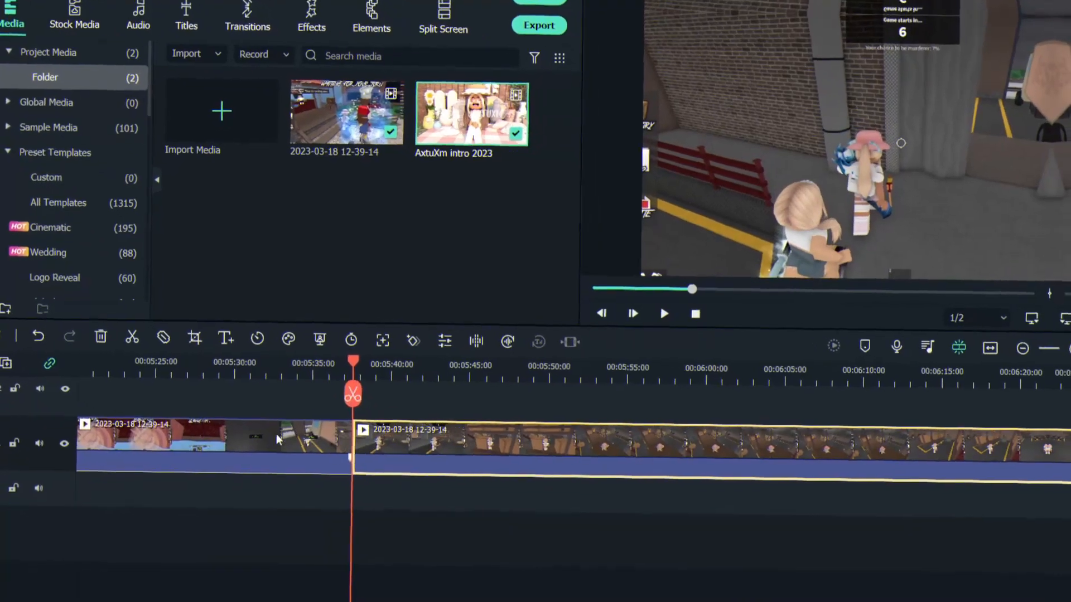
# - Delete the gameplay segment before the split so the remaining footage directly follows the intro
pyautogui.rightClick(310, 462)
pyautogui.click(344, 108)
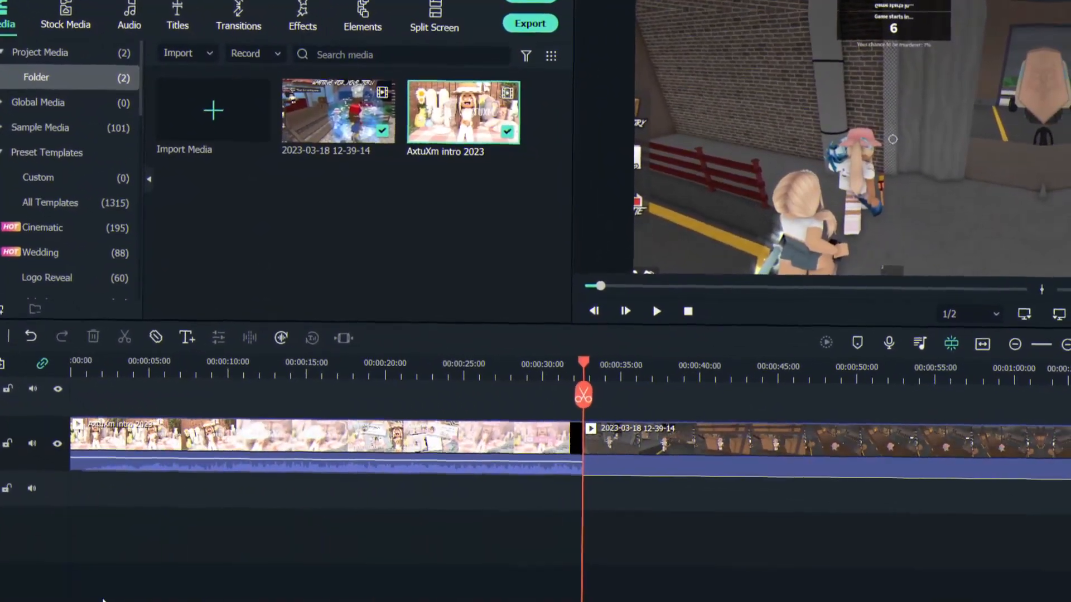
pyautogui.moveTo(121, 581); pyautogui.dragTo(105, 571)
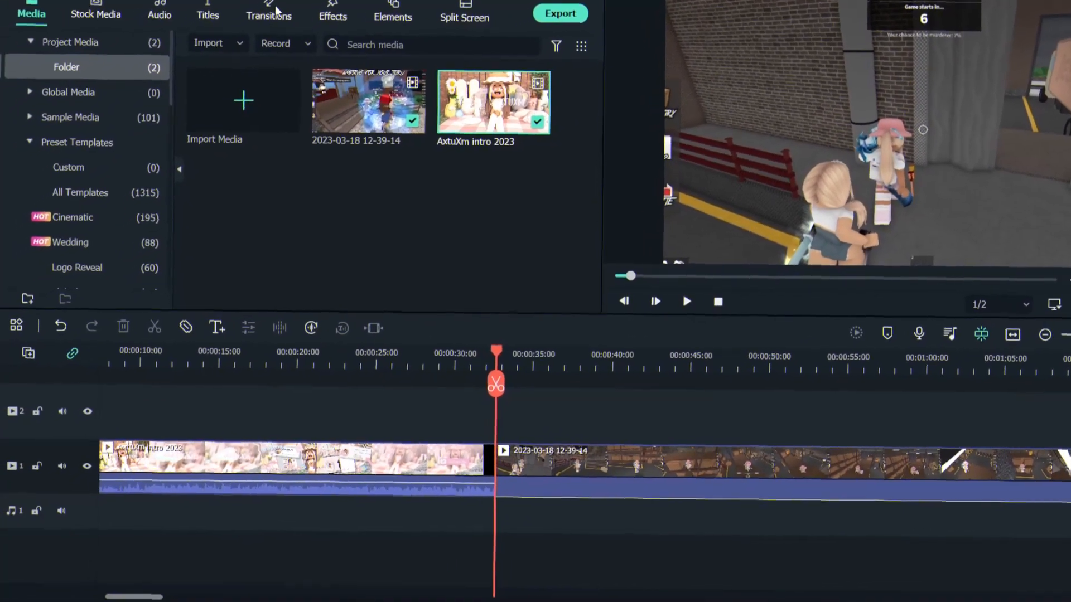
# - Apply the favorite Fade transition at the join between the intro and the gameplay clip
pyautogui.click(281, 19)
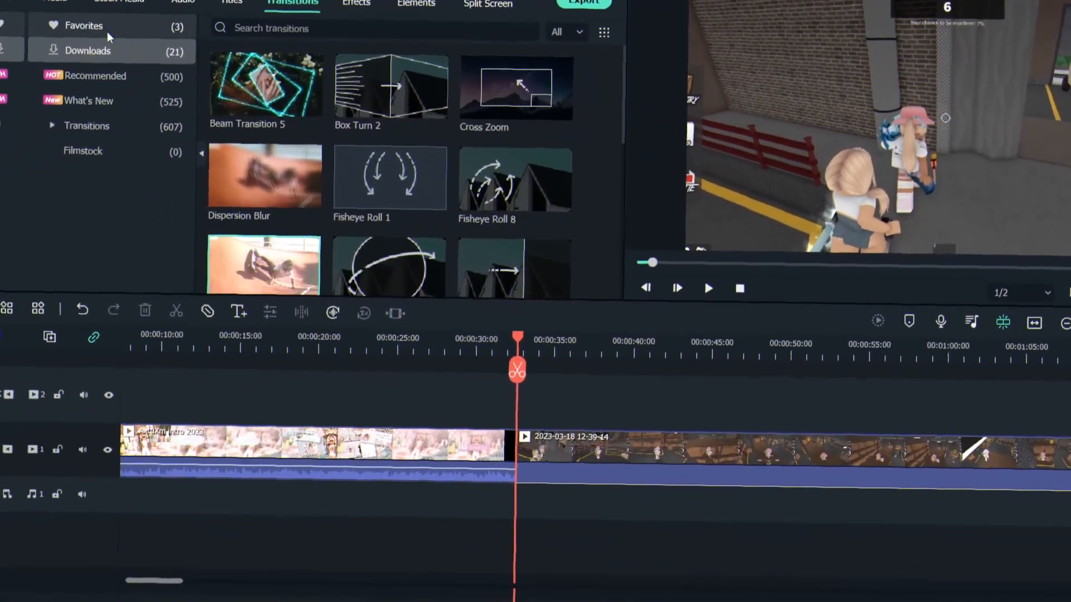
pyautogui.click(44, 48)
pyautogui.moveTo(474, 120)
pyautogui.moveTo(494, 110); pyautogui.dragTo(473, 494)
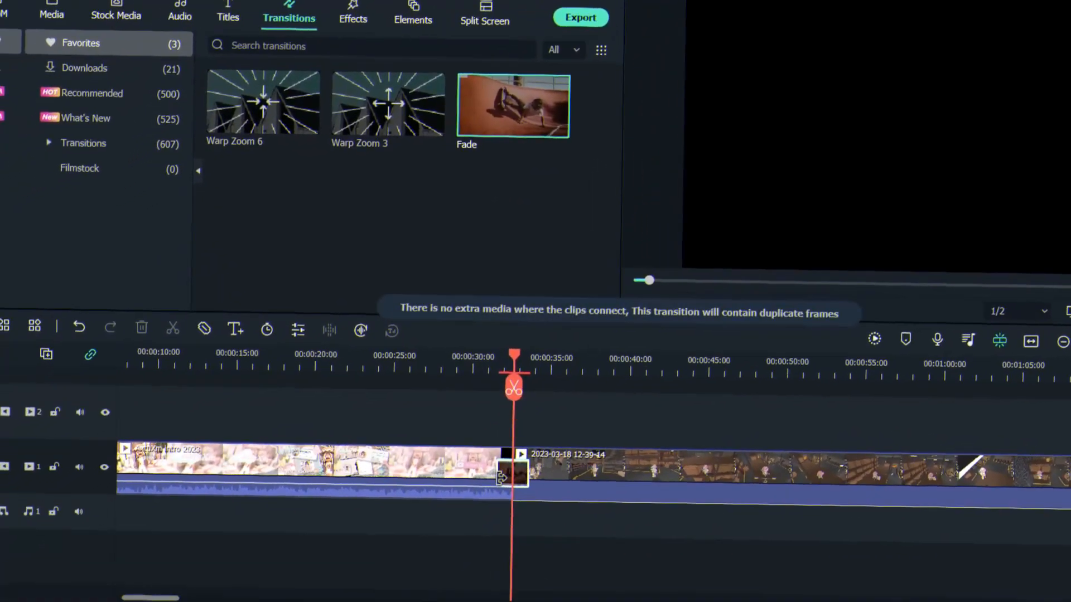
pyautogui.moveTo(495, 449); pyautogui.dragTo(474, 483)
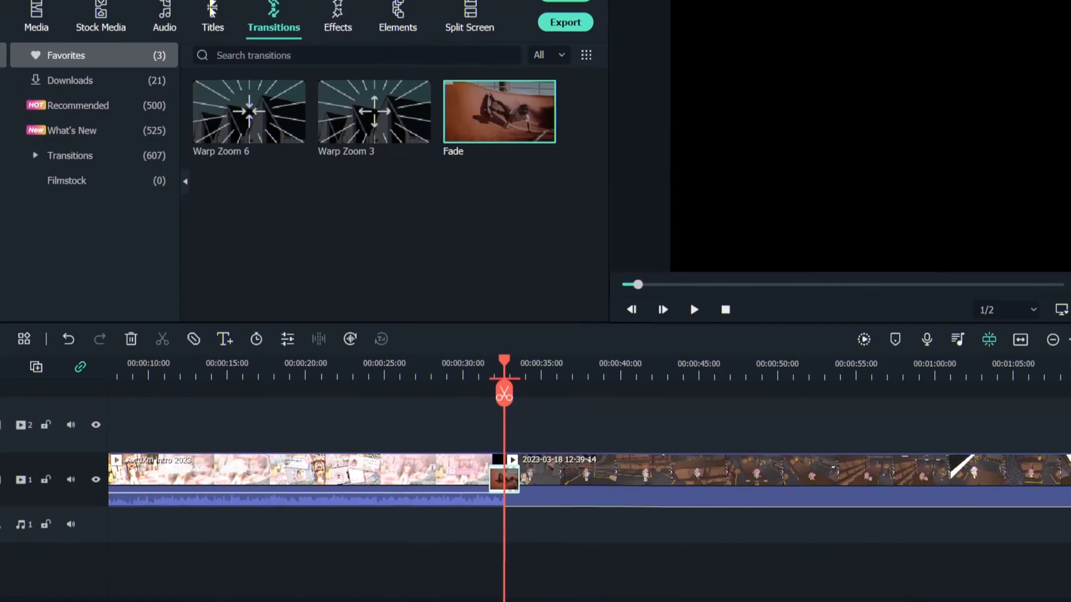
# - Add the Mild shake effect above the start of the gameplay clip and stretch it to about 00:01:23
pyautogui.moveTo(258, 191); pyautogui.dragTo(828, 368)
pyautogui.moveTo(428, 363); pyautogui.dragTo(782, 389)
pyautogui.moveTo(885, 402); pyautogui.dragTo(501, 413)
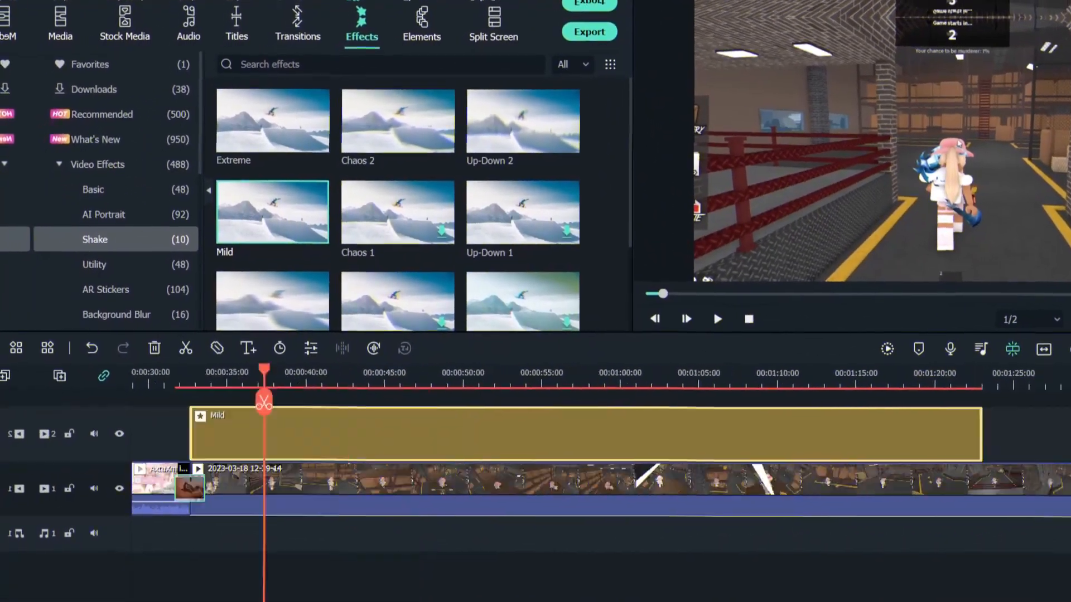
# - Extend the end of the Mild effect along the gameplay to about 00:04:02
pyautogui.moveTo(168, 599); pyautogui.dragTo(198, 599)
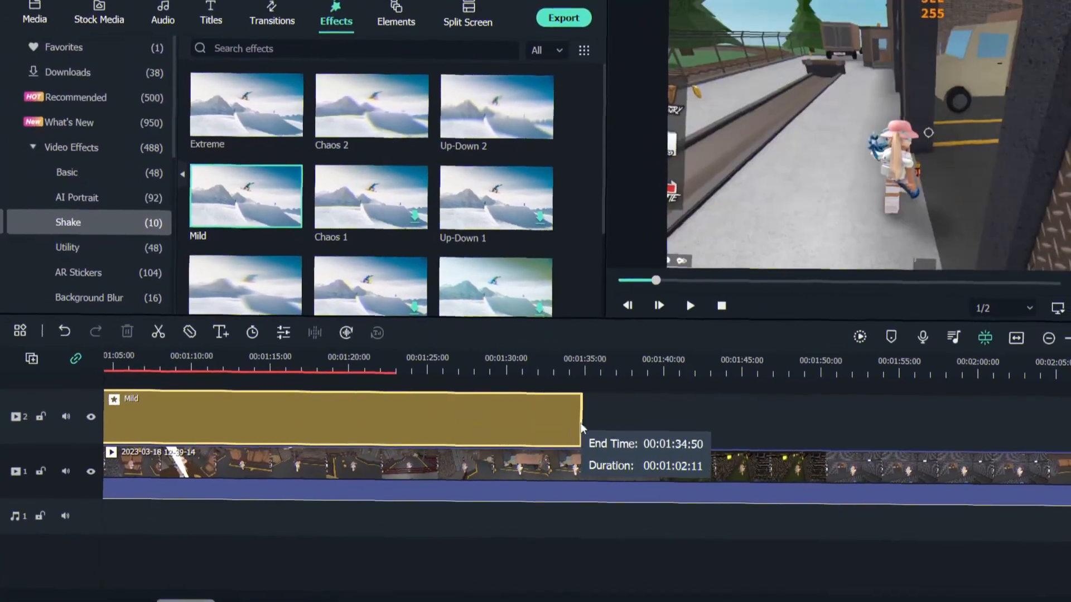
pyautogui.moveTo(581, 428); pyautogui.dragTo(849, 436)
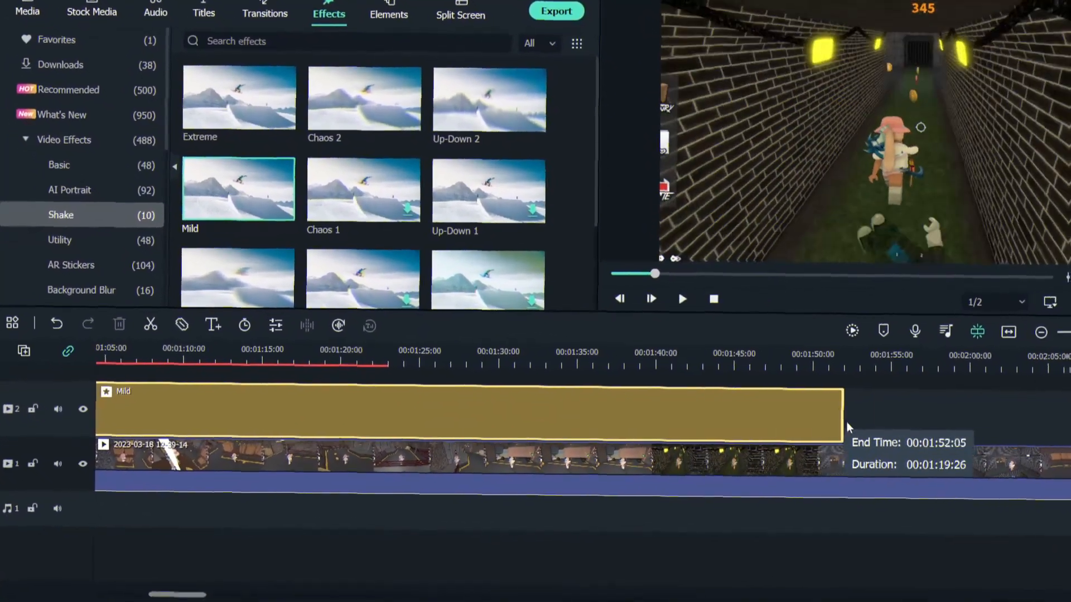
pyautogui.moveTo(1065, 435); pyautogui.dragTo(415, 452)
# - Split the gameplay clip where the Mild effect ends, at about 00:04:02, and delete the footage after it
pyautogui.click(422, 527)
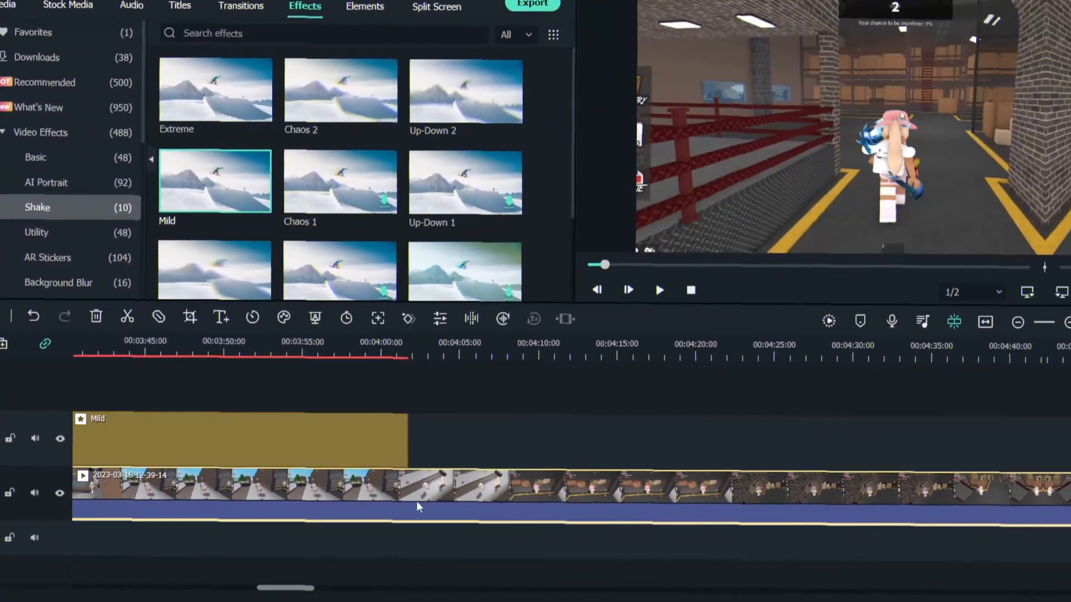
pyautogui.click(417, 365)
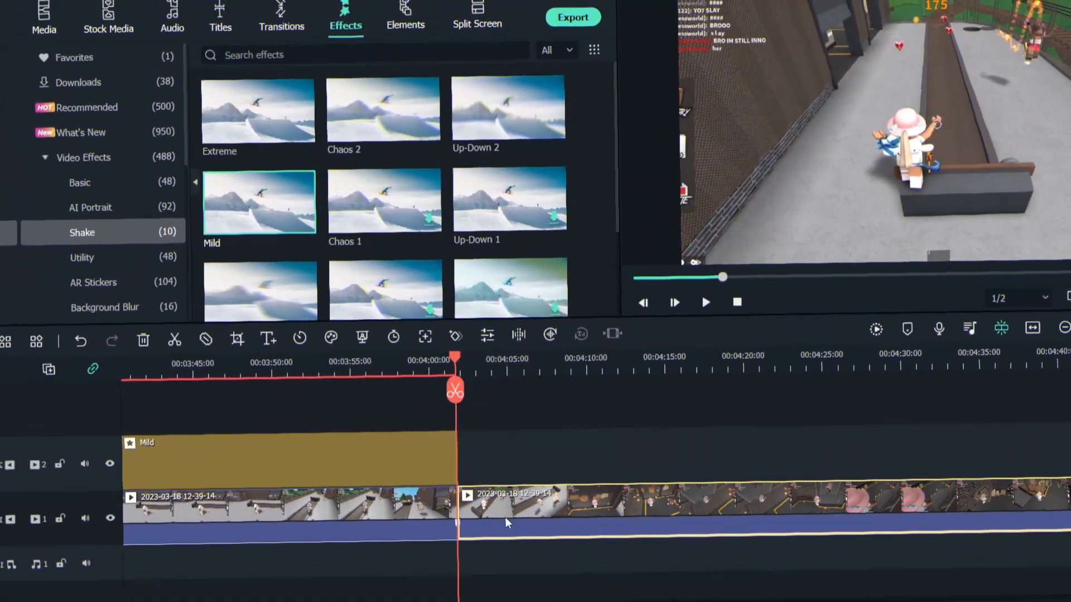
pyautogui.rightClick(511, 515)
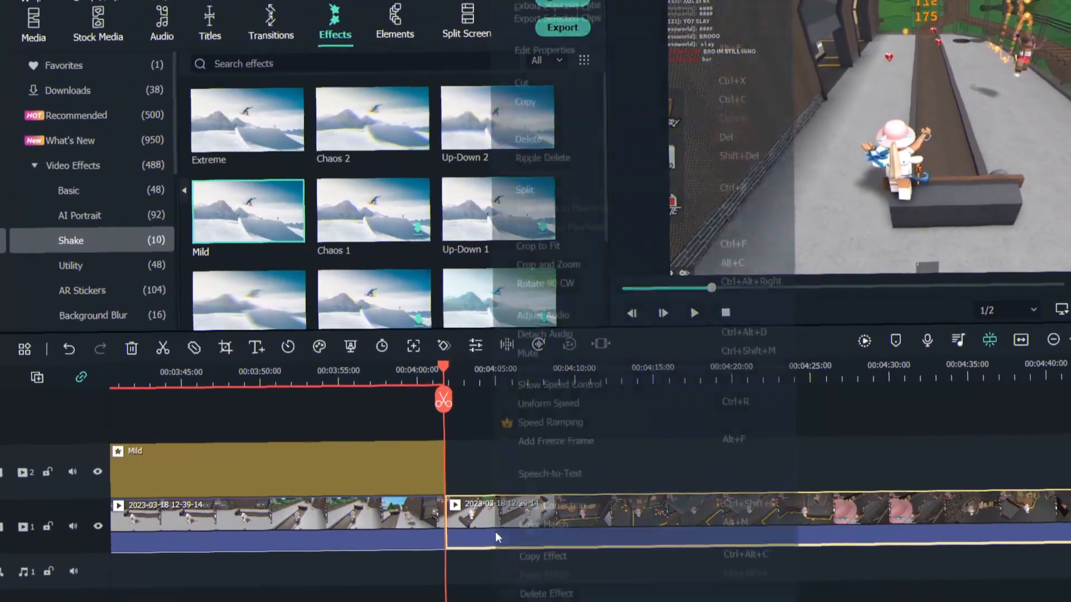
pyautogui.click(544, 134)
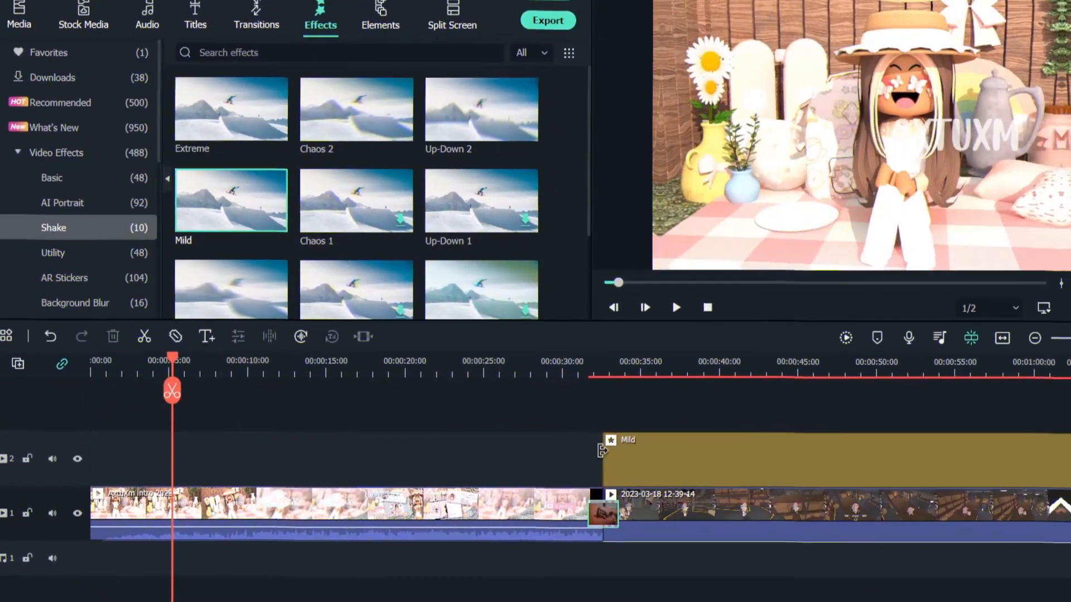
# - Scrub through the opening of the gameplay under the Mild effect to about 00:00:42
pyautogui.click(625, 370)
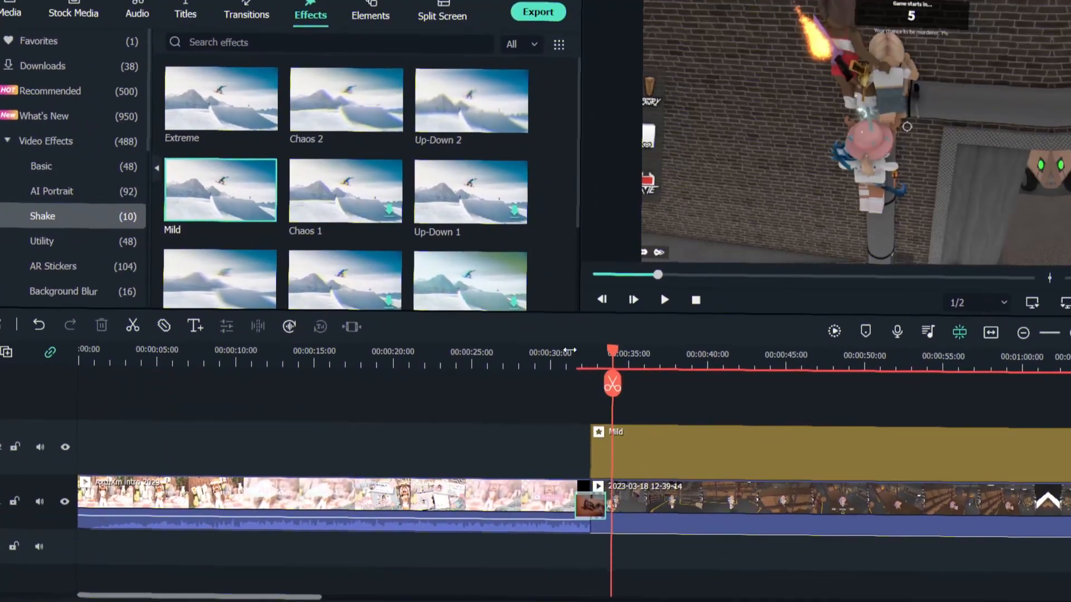
pyautogui.moveTo(642, 347); pyautogui.dragTo(765, 372)
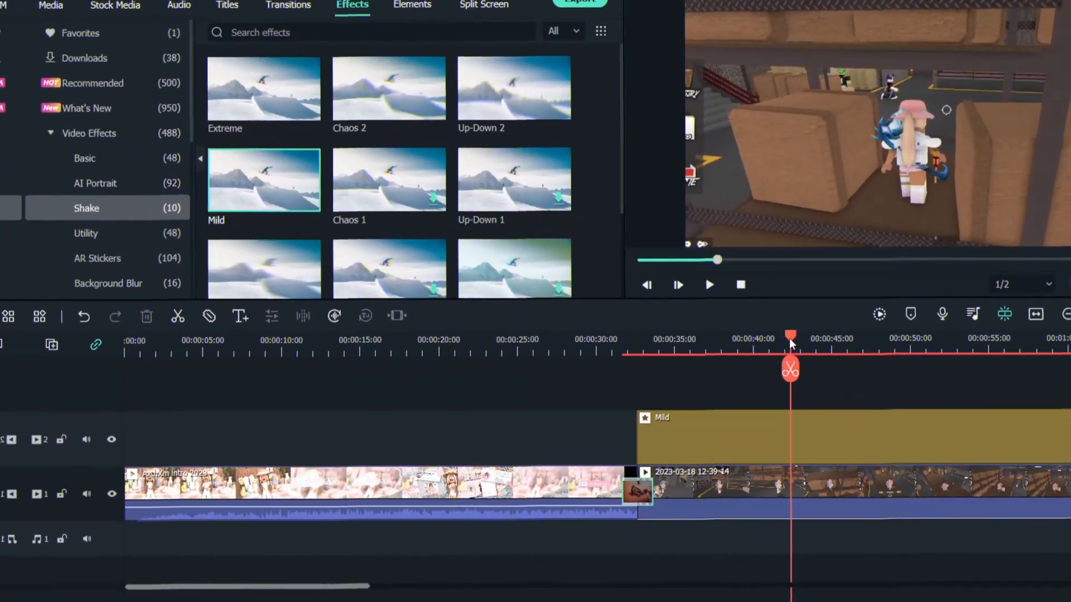
# - Add the custom BaksoSapi title on a track above the Mild effect at about 00:00:33, near the start of the gameplay
pyautogui.moveTo(791, 354); pyautogui.dragTo(664, 454)
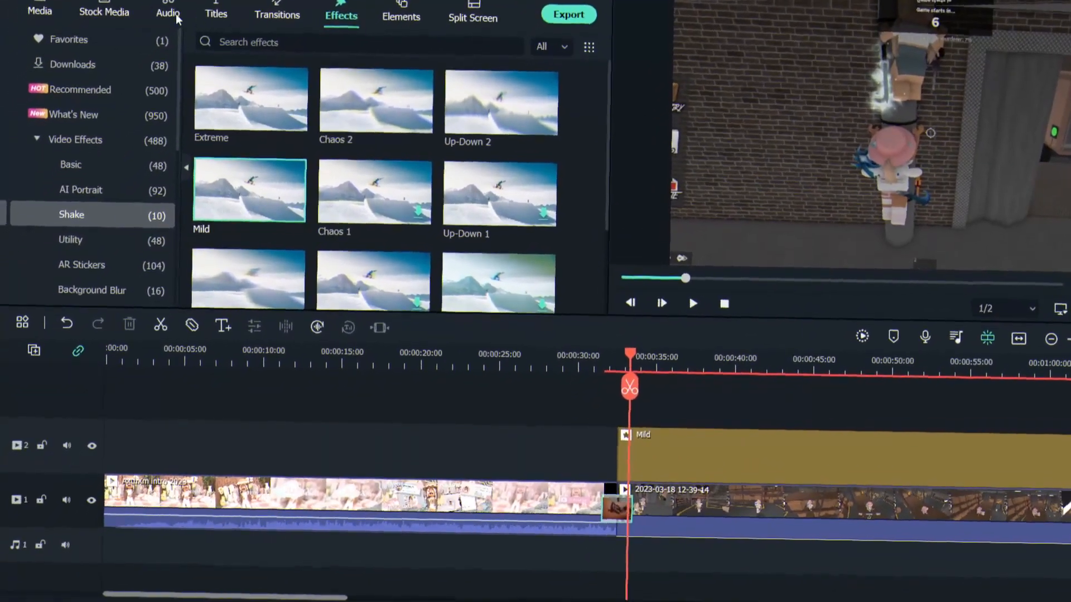
pyautogui.click(216, 13)
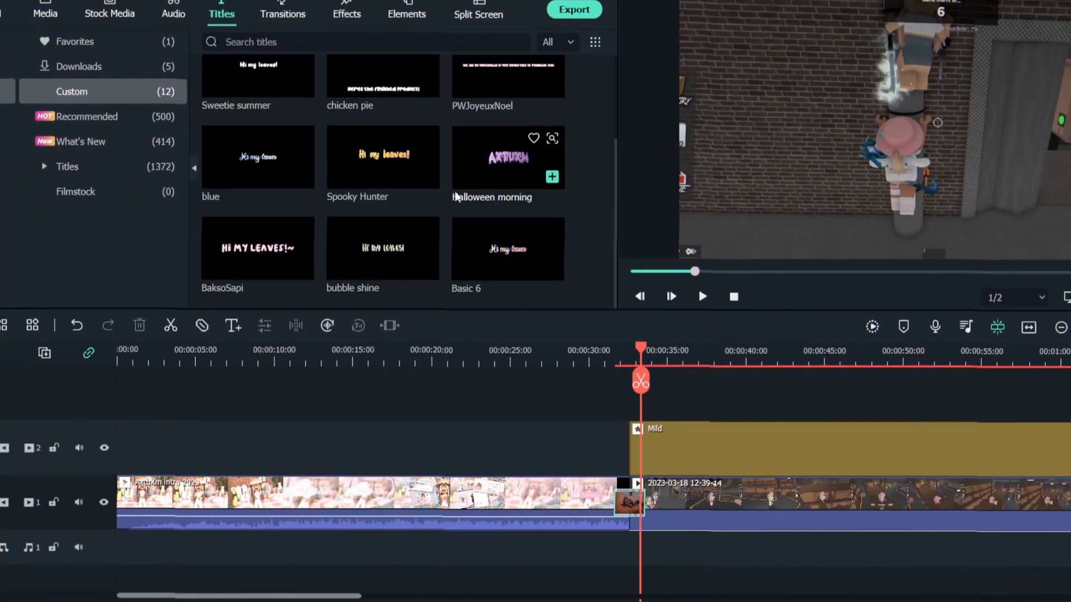
pyautogui.moveTo(255, 254); pyautogui.dragTo(667, 444)
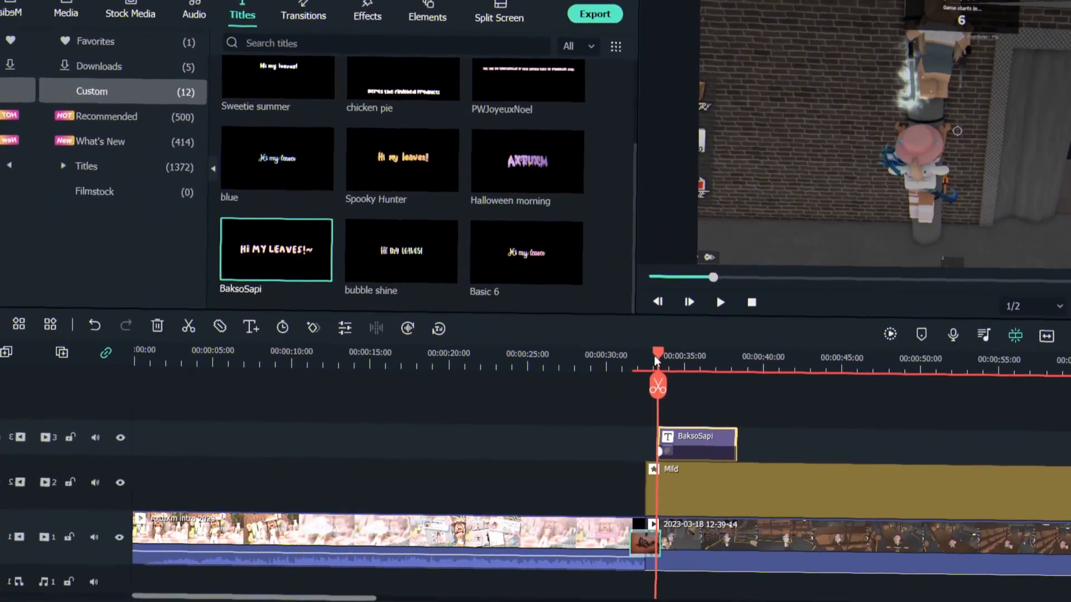
# - Play the transition into the gameplay to preview the BaksoSapi title, stopping at about 00:00:37
pyautogui.moveTo(665, 355); pyautogui.dragTo(607, 380)
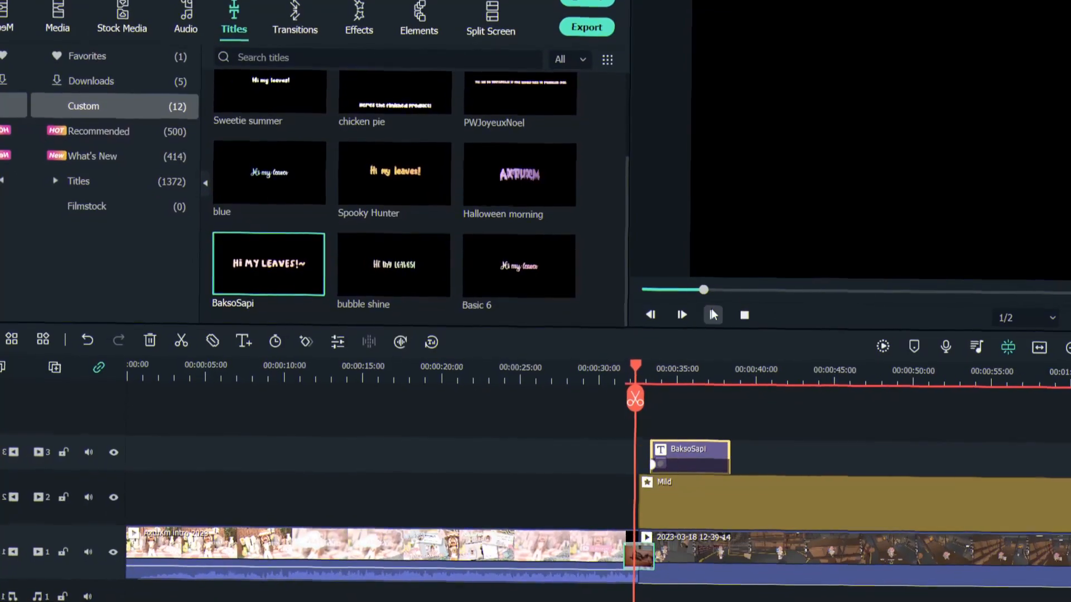
pyautogui.click(663, 302)
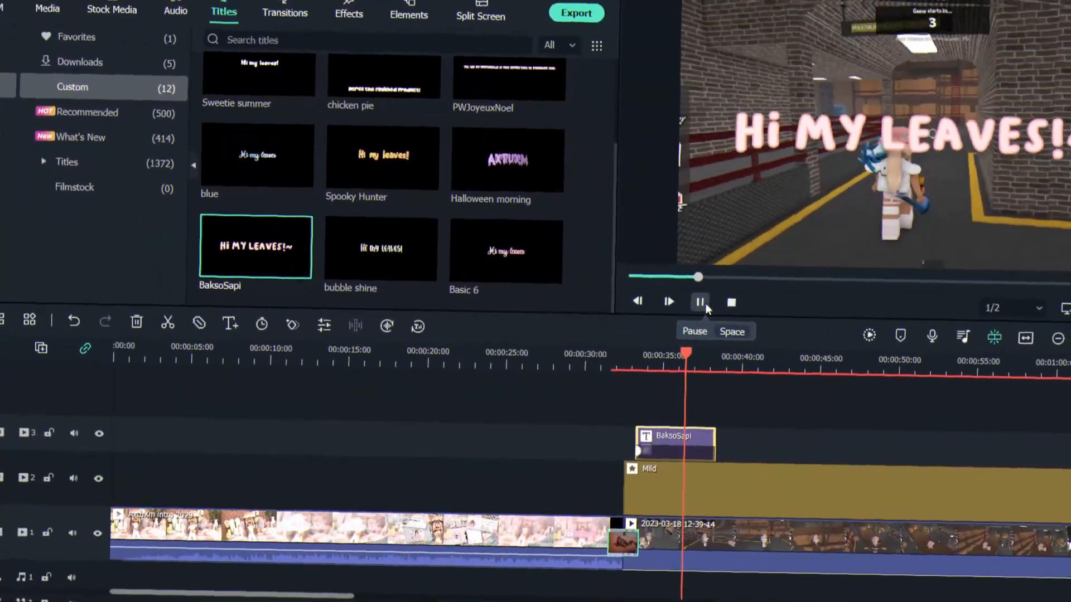
pyautogui.click(705, 304)
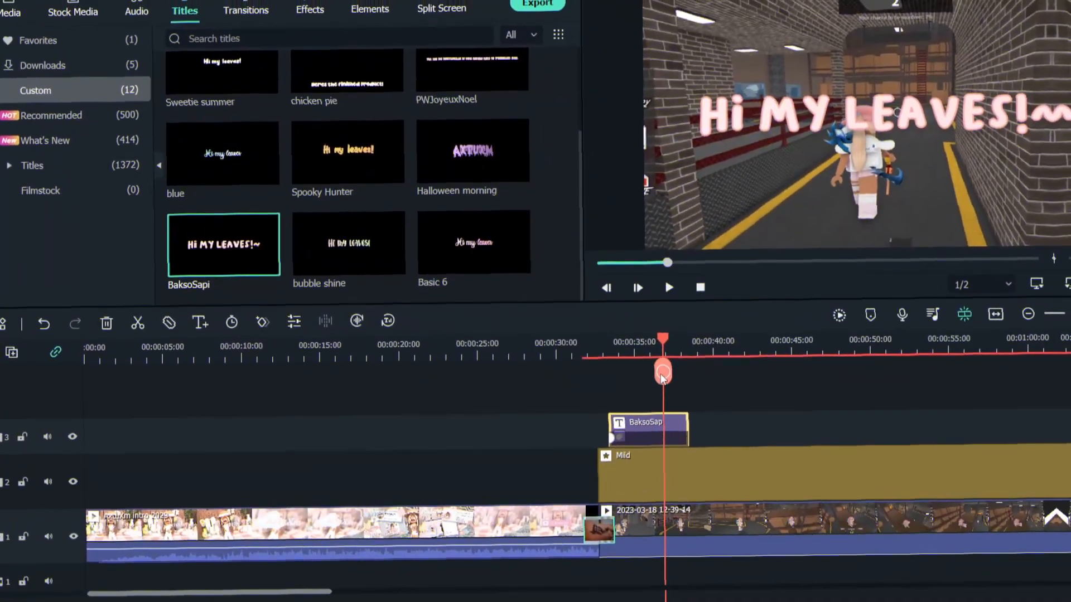
# - Split the BaksoSapi title at about 00:00:37 and delete the part after the cut
pyautogui.click(691, 386)
pyautogui.rightClick(684, 442)
pyautogui.click(699, 158)
pyautogui.click(773, 391)
pyautogui.click(648, 410)
pyautogui.click(772, 444)
pyautogui.click(699, 448)
pyautogui.moveTo(679, 435)
pyautogui.mouseDown()
pyautogui.moveTo(750, 471)
pyautogui.moveTo(755, 486)
pyautogui.moveTo(694, 481)
pyautogui.moveTo(735, 494)
pyautogui.moveTo(868, 475)
pyautogui.moveTo(654, 417)
pyautogui.moveTo(689, 438)
pyautogui.mouseUp()
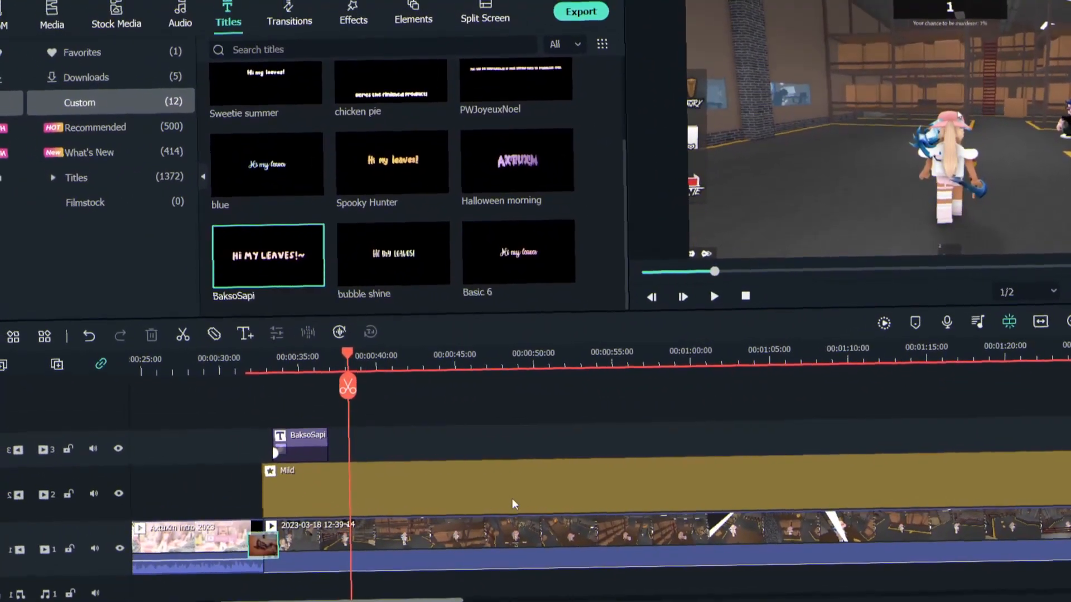
# - Split the gameplay clip at 00:00:42:30 and 00:00:44:54 and select the short segment between the cuts
pyautogui.click(491, 553)
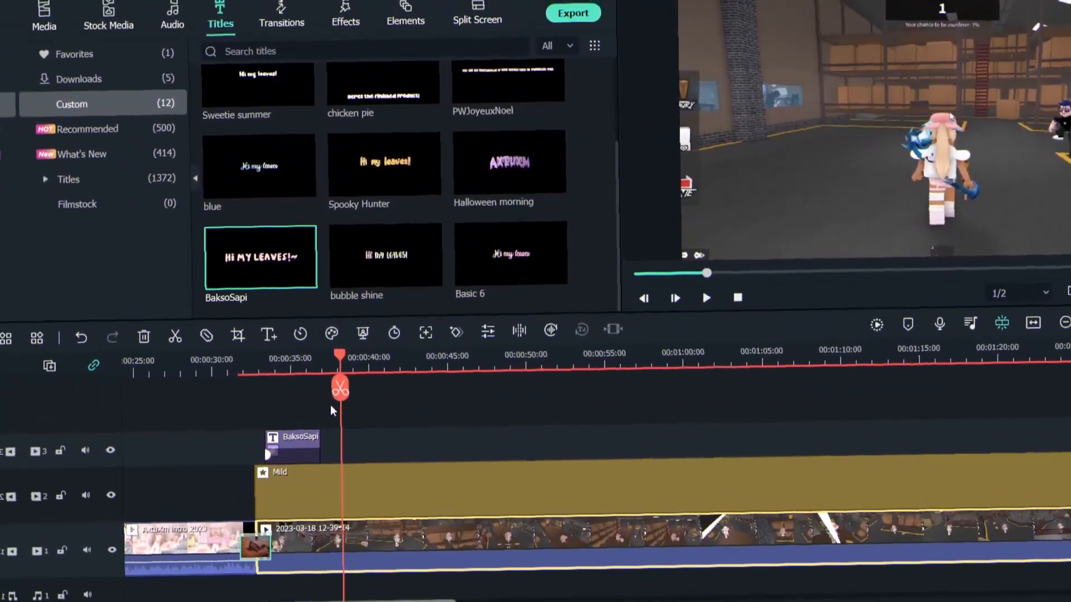
pyautogui.moveTo(338, 368); pyautogui.dragTo(407, 388)
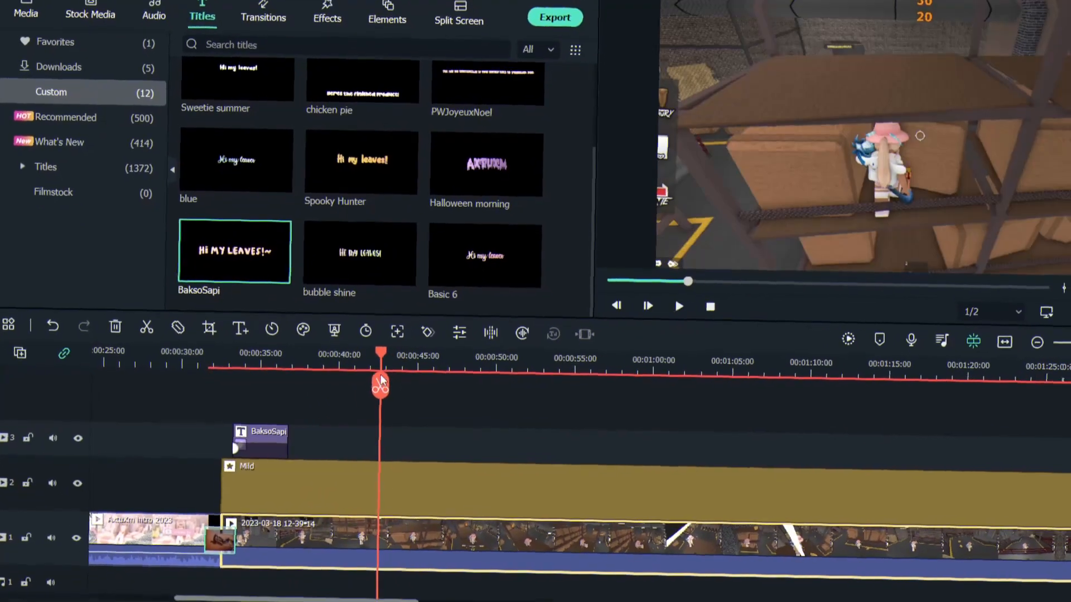
pyautogui.click(373, 374)
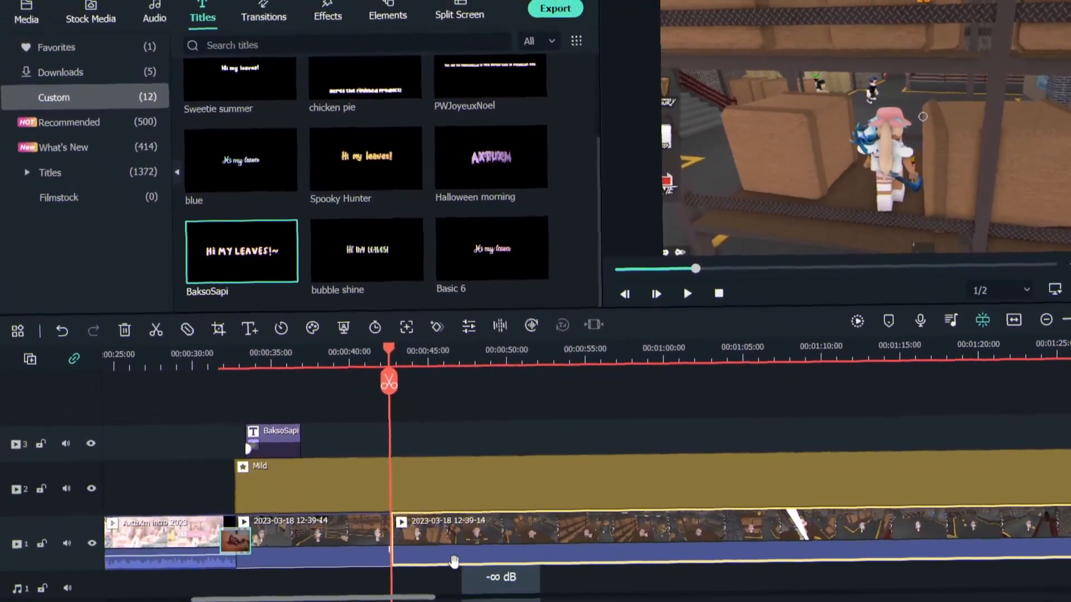
pyautogui.moveTo(398, 359); pyautogui.dragTo(417, 424)
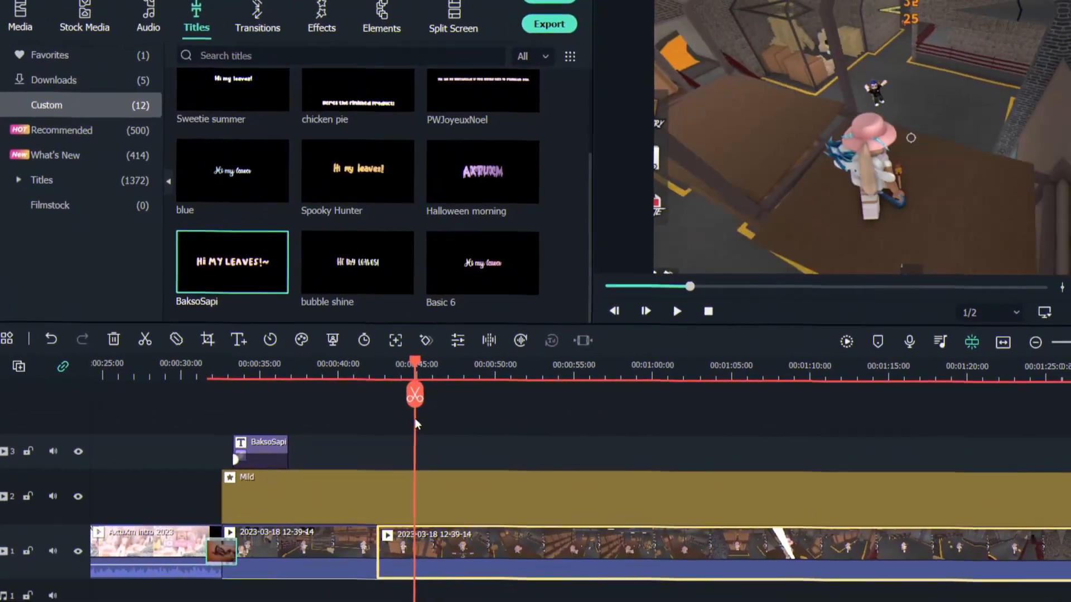
pyautogui.click(403, 387)
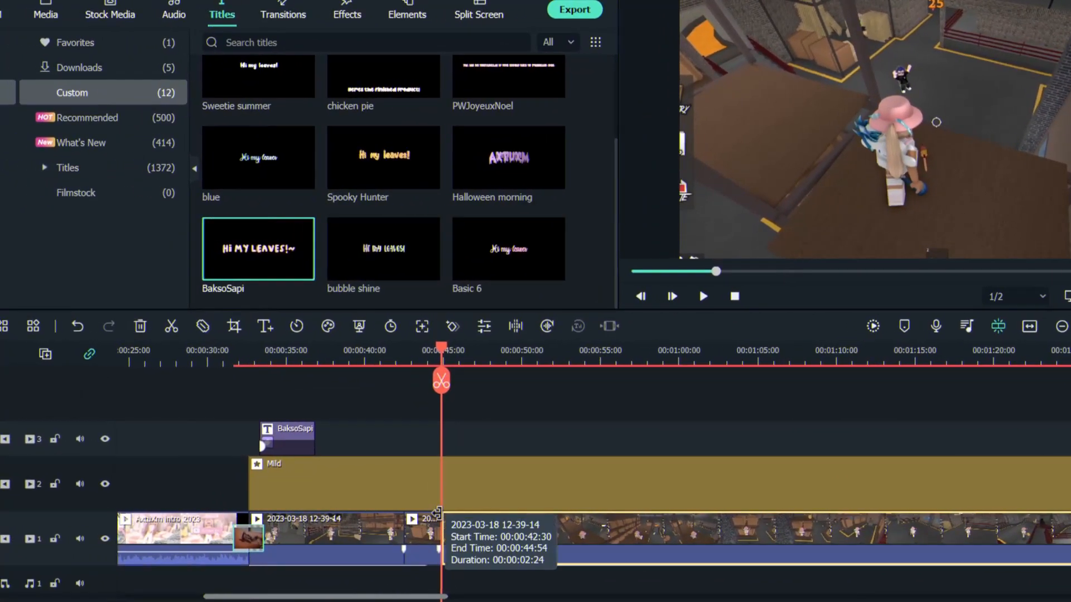
pyautogui.click(440, 538)
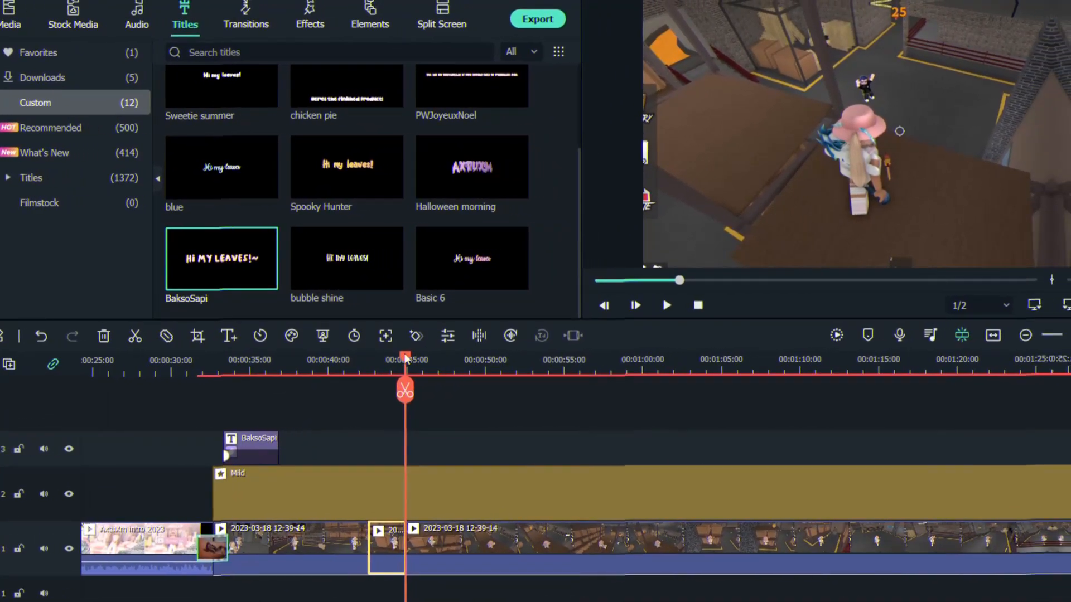
# - Open Crop and Zoom for the short segment, try a 16:9 crop of 1505 x 847 around the character, and restore the full frame
pyautogui.click(437, 360)
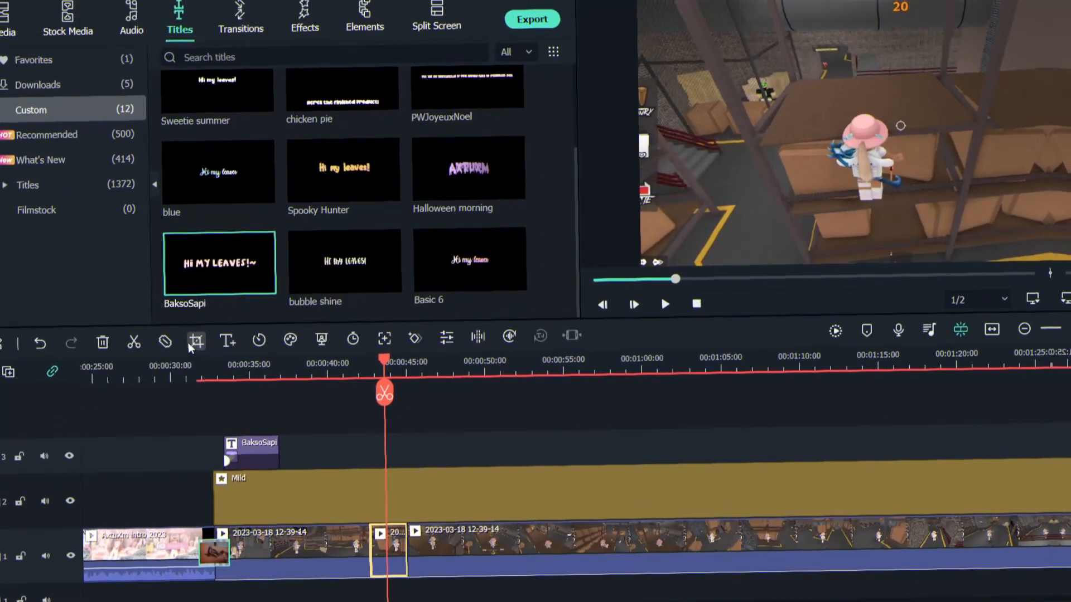
pyautogui.click(194, 351)
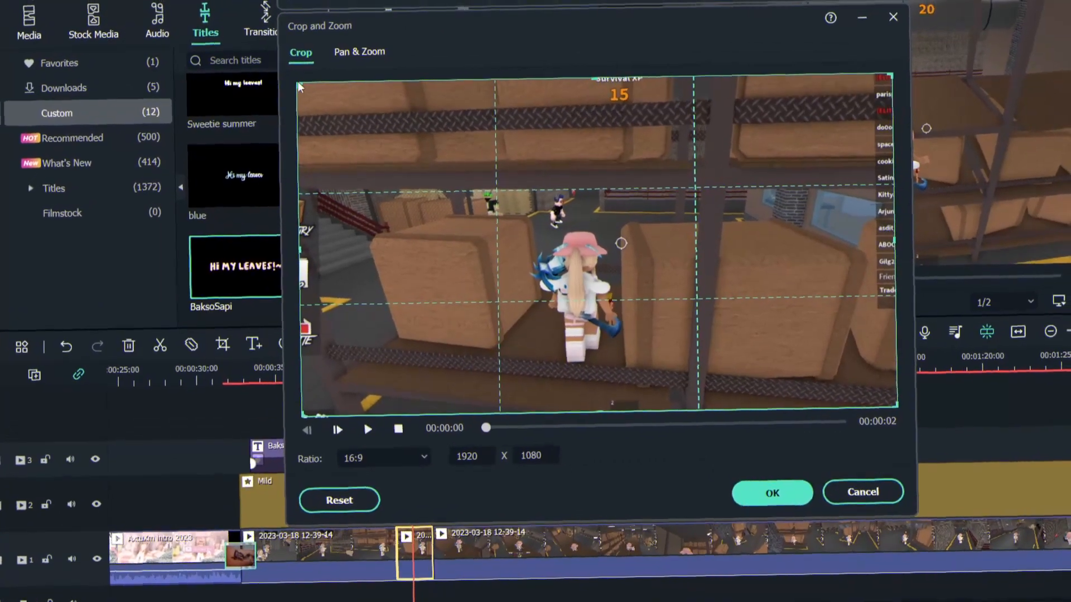
pyautogui.moveTo(311, 59); pyautogui.dragTo(419, 163)
pyautogui.moveTo(614, 319); pyautogui.dragTo(517, 215)
pyautogui.moveTo(487, 406); pyautogui.dragTo(448, 415)
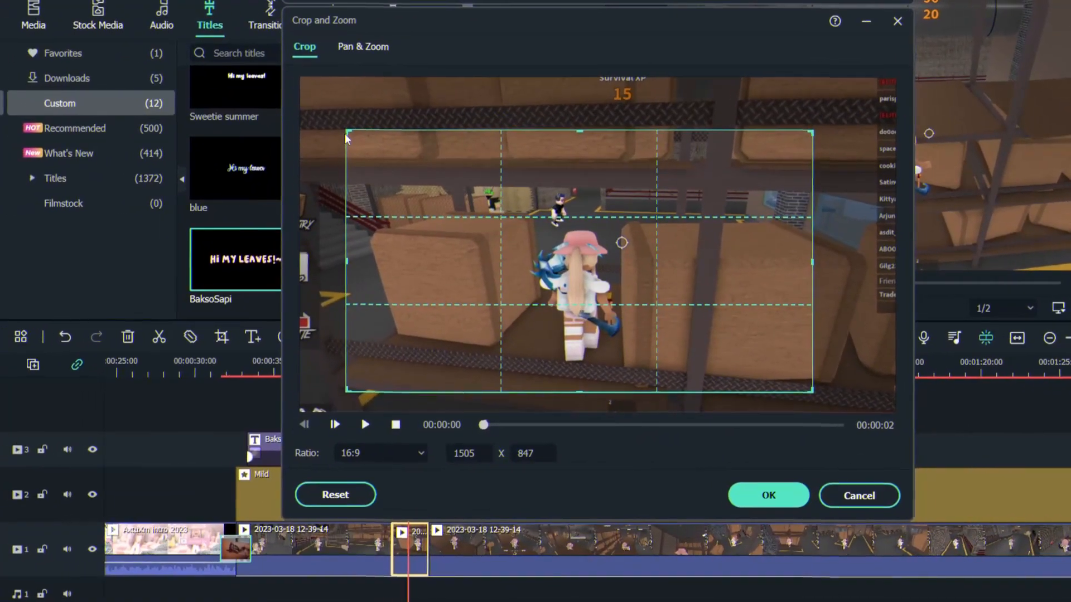
pyautogui.moveTo(373, 128); pyautogui.dragTo(330, 70)
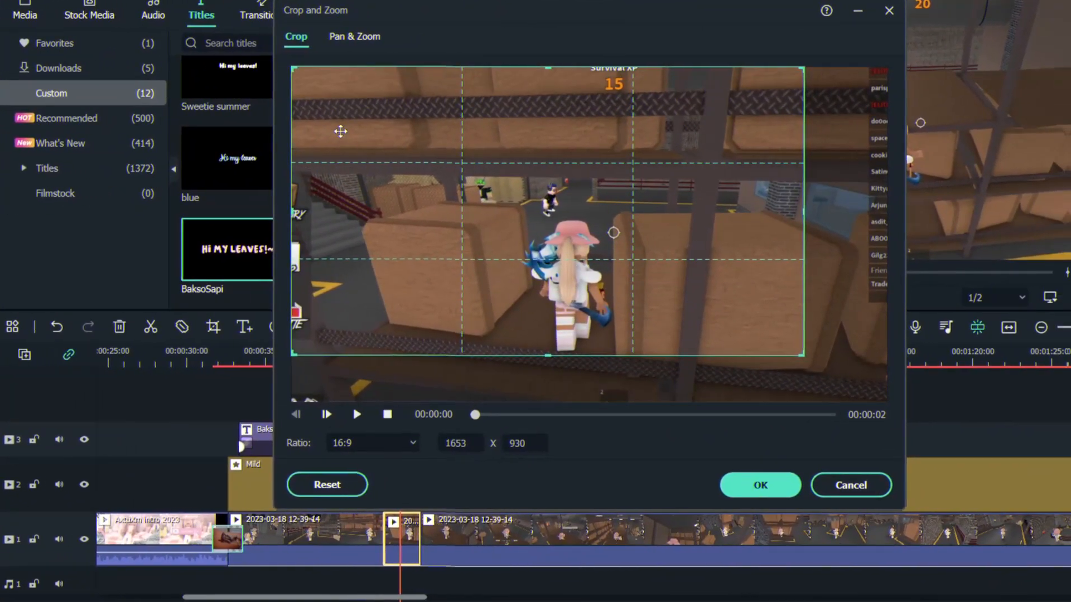
pyautogui.moveTo(778, 355); pyautogui.dragTo(899, 426)
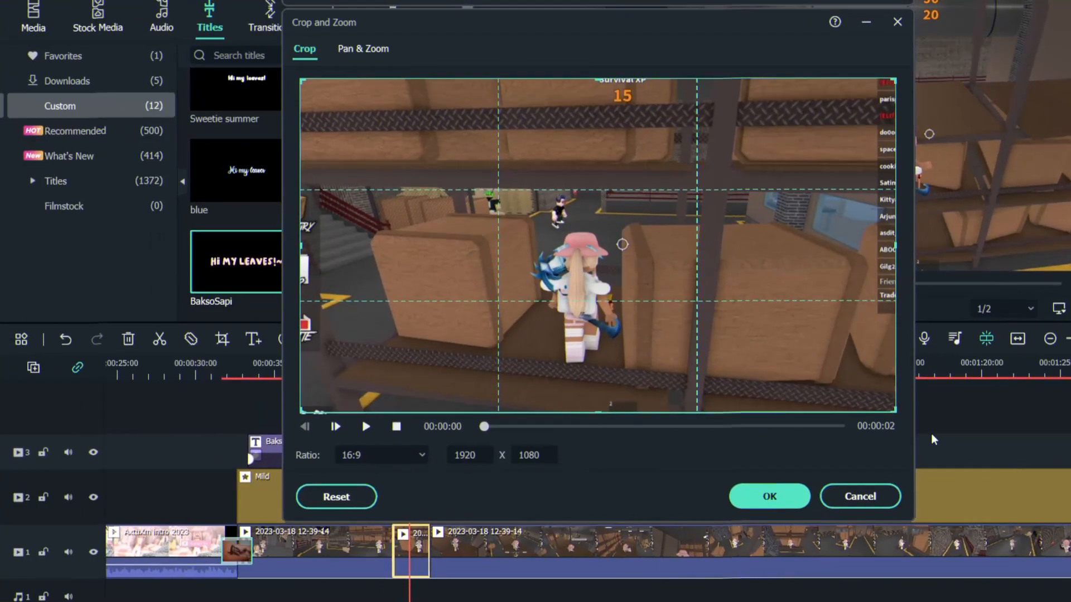
# - Apply a Pan & Zoom to the short segment with a 342 x 192 end frame on the character, and preview it
pyautogui.click(381, 46)
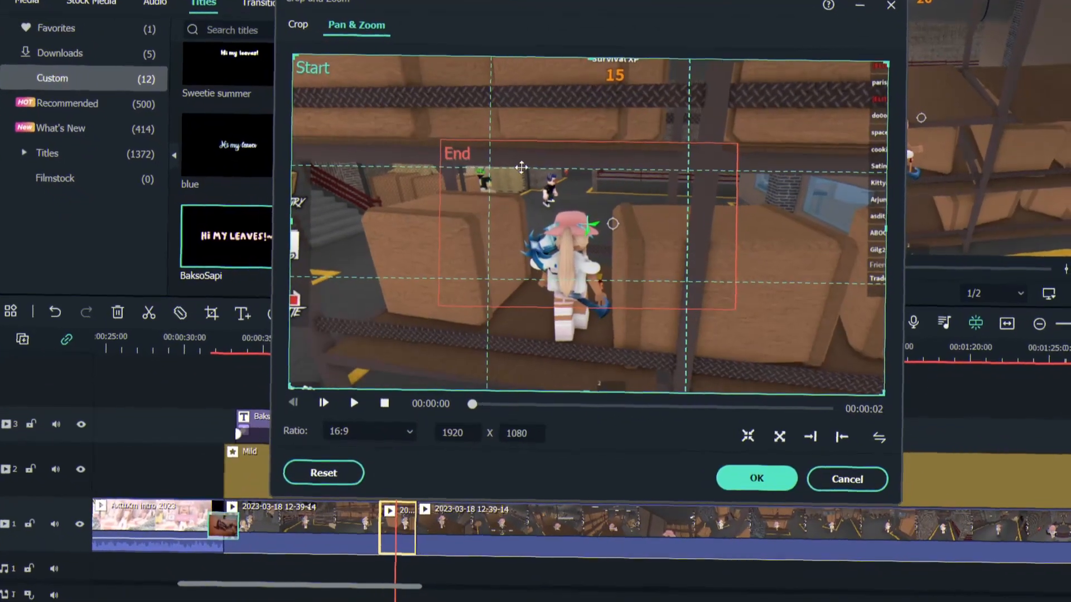
pyautogui.click(486, 193)
pyautogui.moveTo(430, 138); pyautogui.dragTo(621, 249)
pyautogui.moveTo(681, 306); pyautogui.dragTo(572, 266)
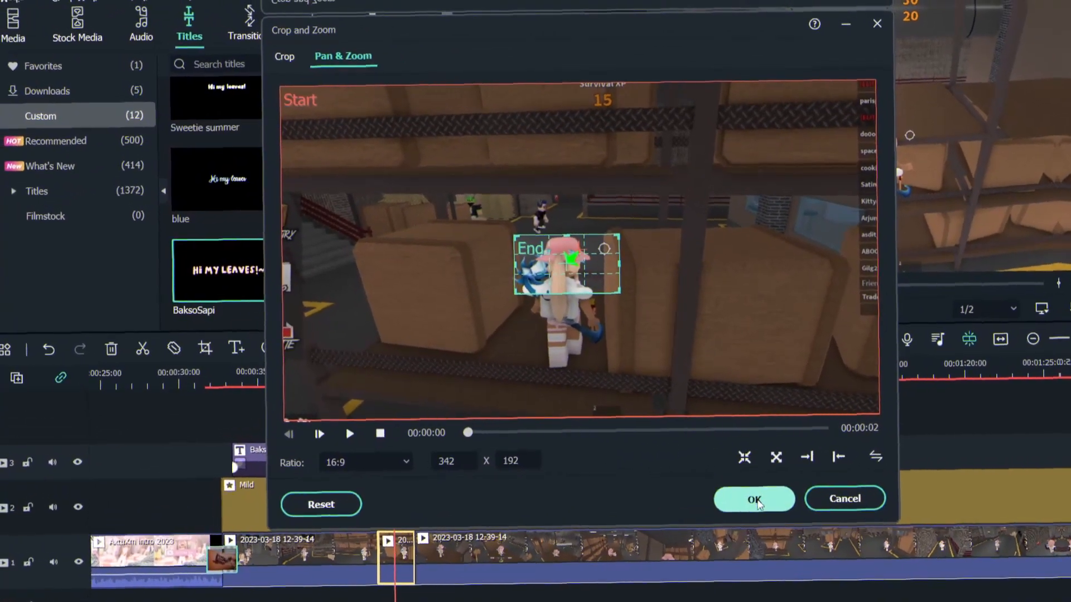
pyautogui.click(767, 475)
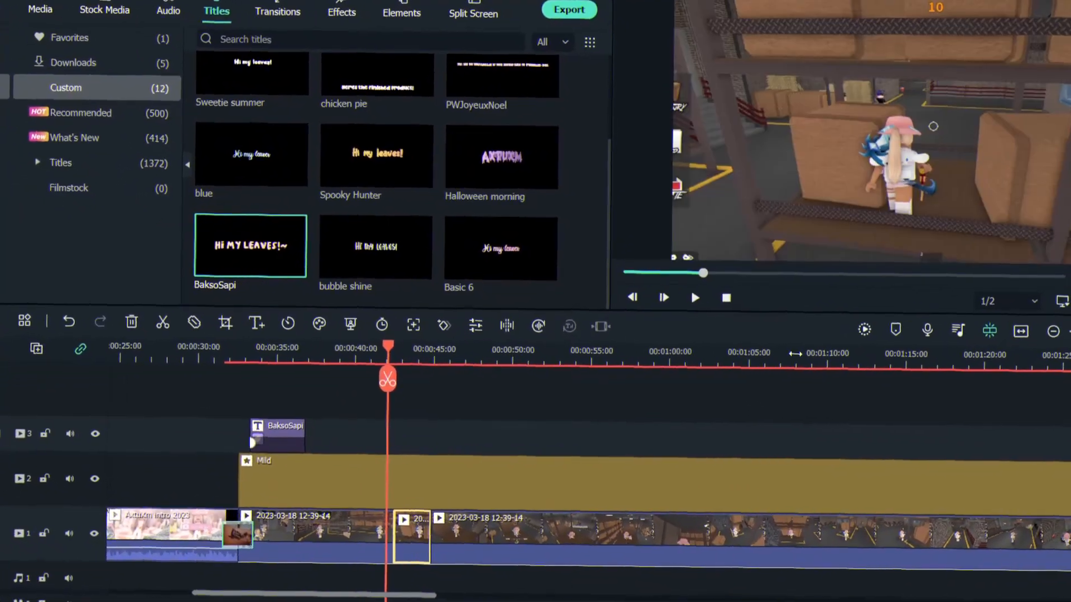
pyautogui.click(669, 293)
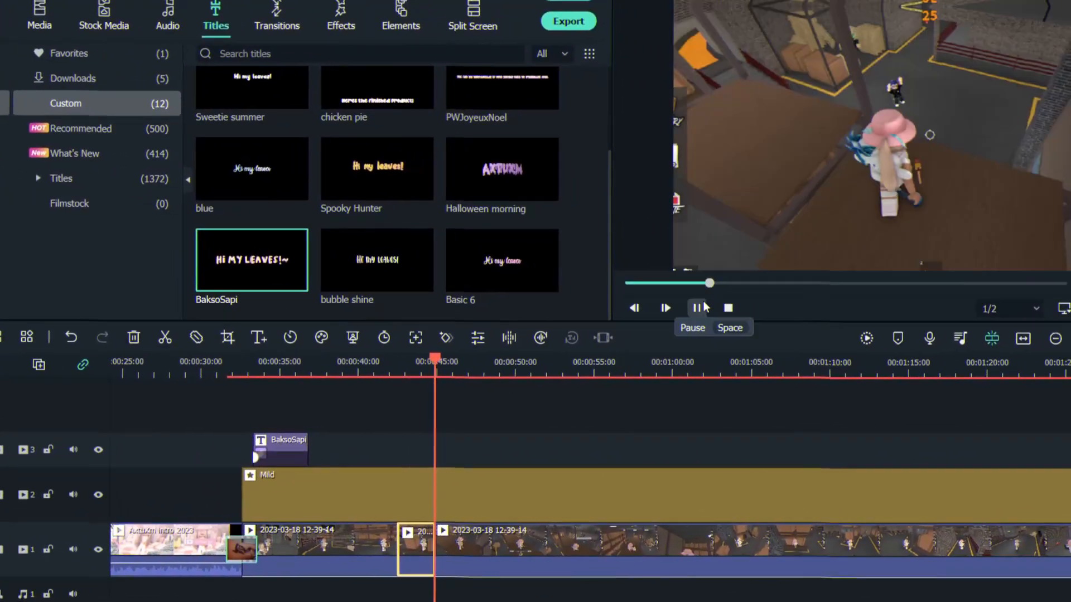
pyautogui.click(673, 305)
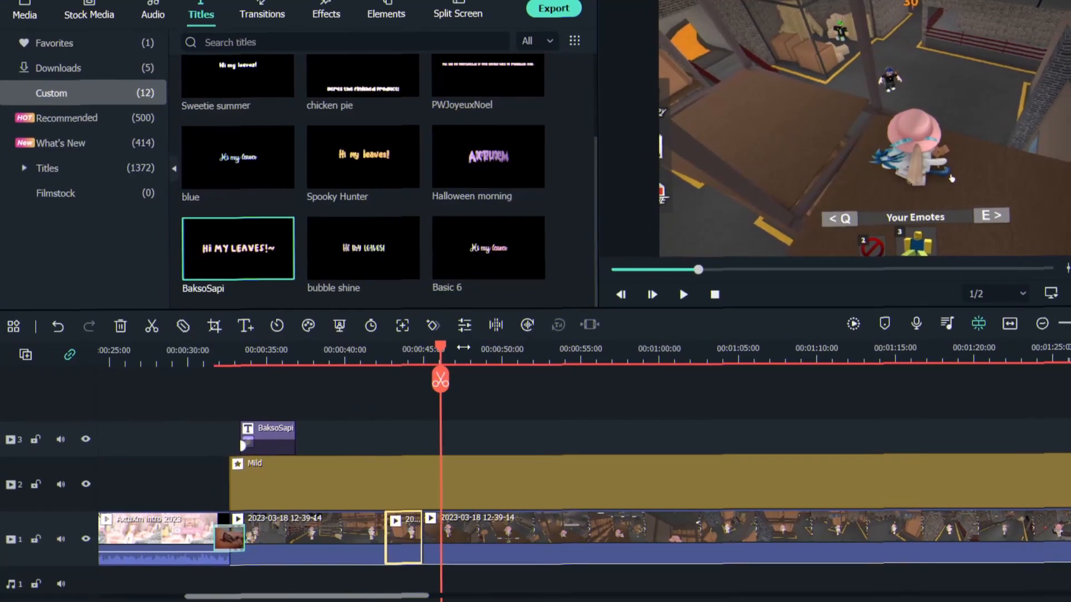
# - Undo the pan and zoom and both cuts in the gameplay clip
pyautogui.moveTo(458, 359); pyautogui.dragTo(410, 552)
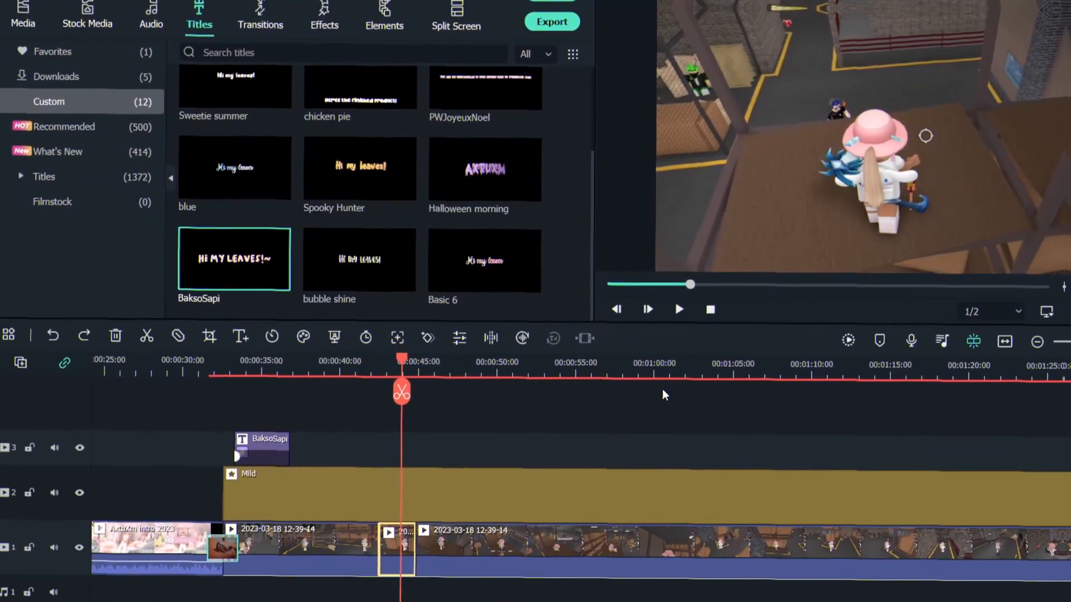
pyautogui.press('Delete')
pyautogui.moveTo(422, 343); pyautogui.dragTo(378, 525)
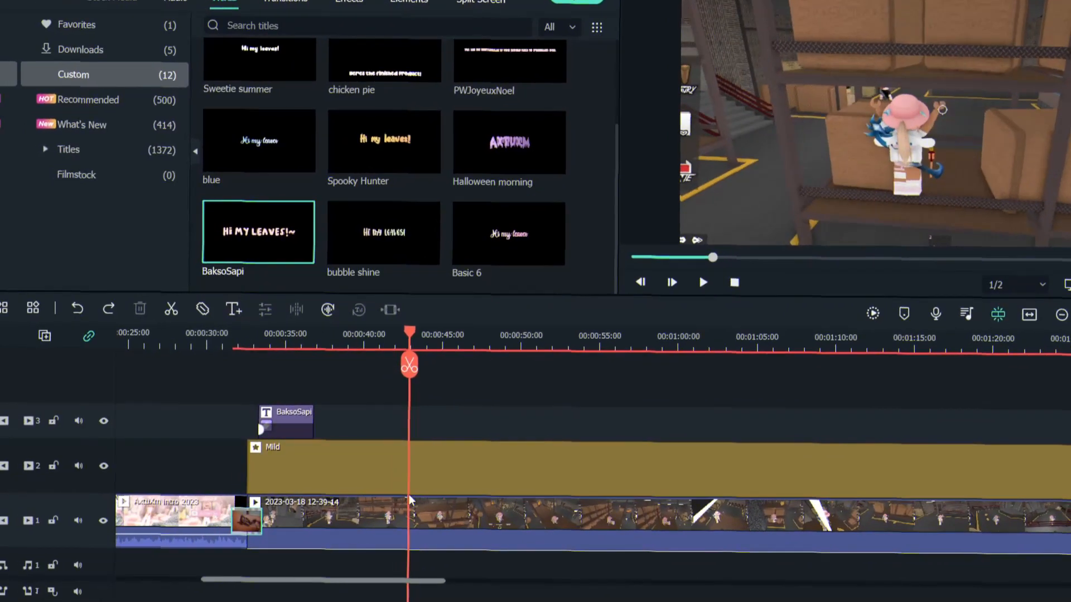
# - Split the gameplay clip at about 00:00:43 and 00:00:45 and select the short segment between the cuts
pyautogui.click(410, 499)
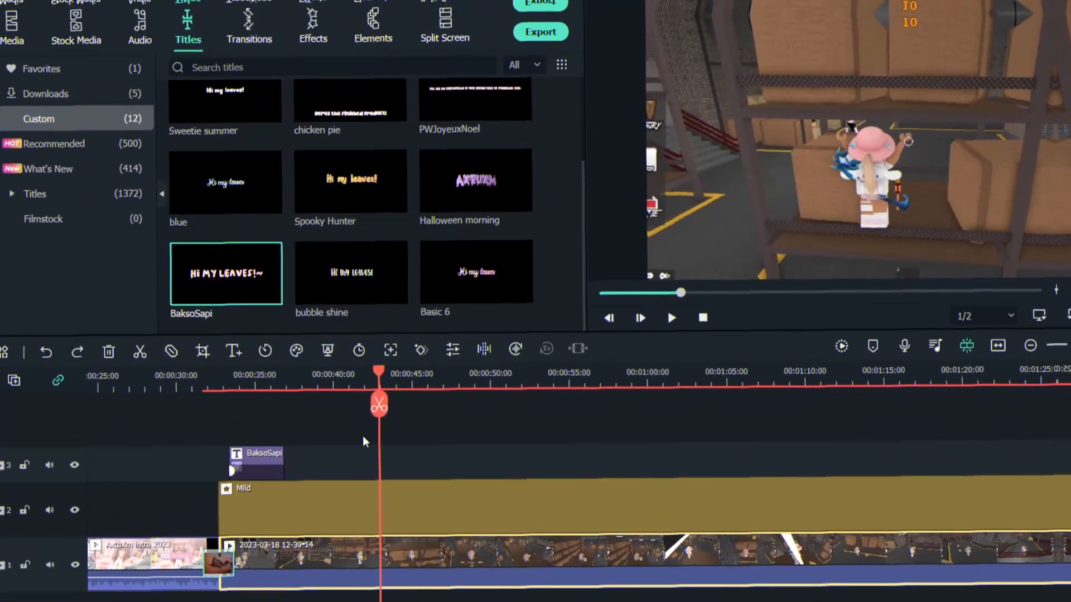
pyautogui.click(379, 404)
pyautogui.moveTo(379, 378); pyautogui.dragTo(414, 429)
pyautogui.click(408, 398)
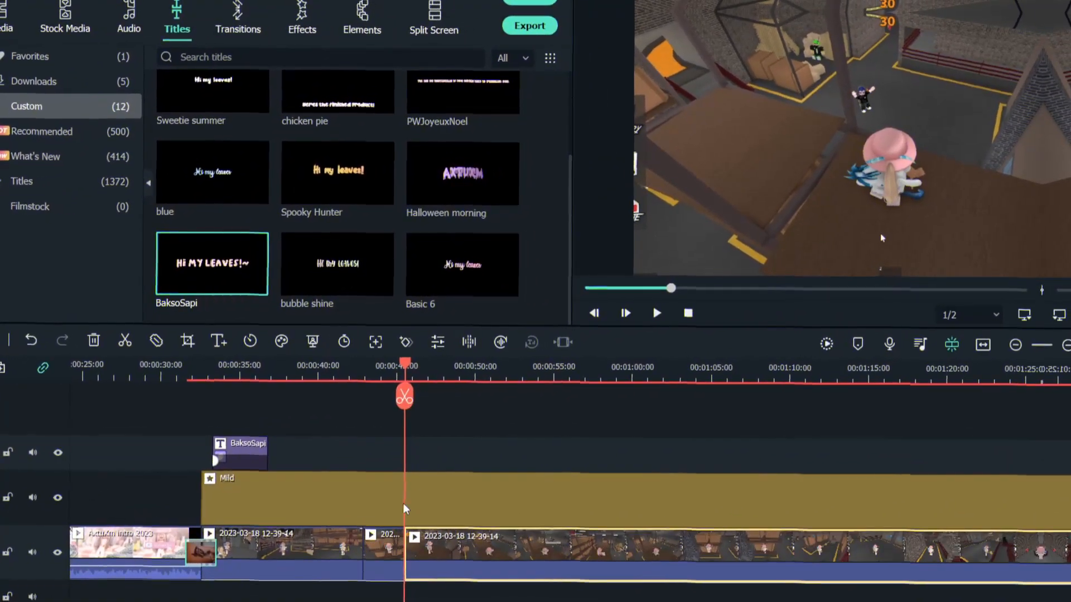
pyautogui.moveTo(465, 373); pyautogui.dragTo(427, 431)
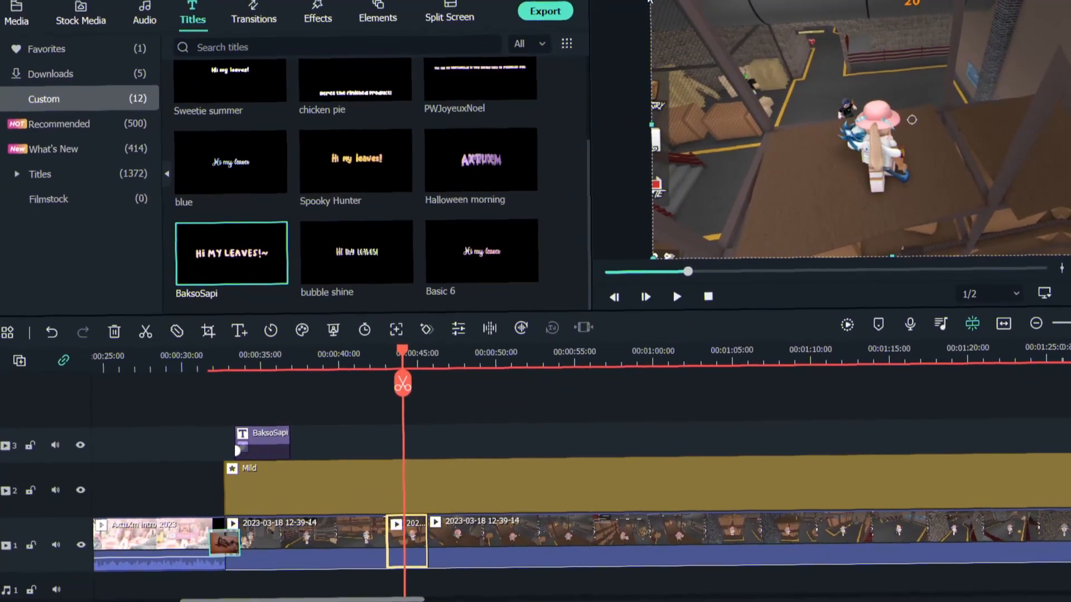
# - Enlarge the selected short segment in the preview and reposition it for a close-up of the character
pyautogui.moveTo(648, 0); pyautogui.dragTo(368, 0)
pyautogui.moveTo(824, 108); pyautogui.dragTo(989, 173)
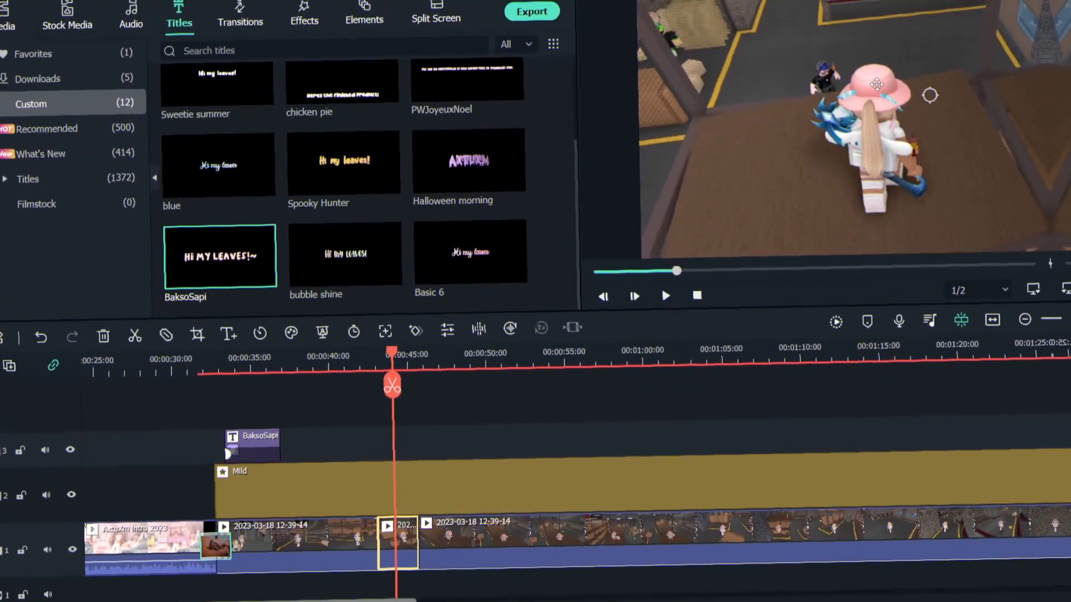
pyautogui.moveTo(680, 68); pyautogui.dragTo(1022, 218)
pyautogui.moveTo(1044, 257); pyautogui.dragTo(634, 0)
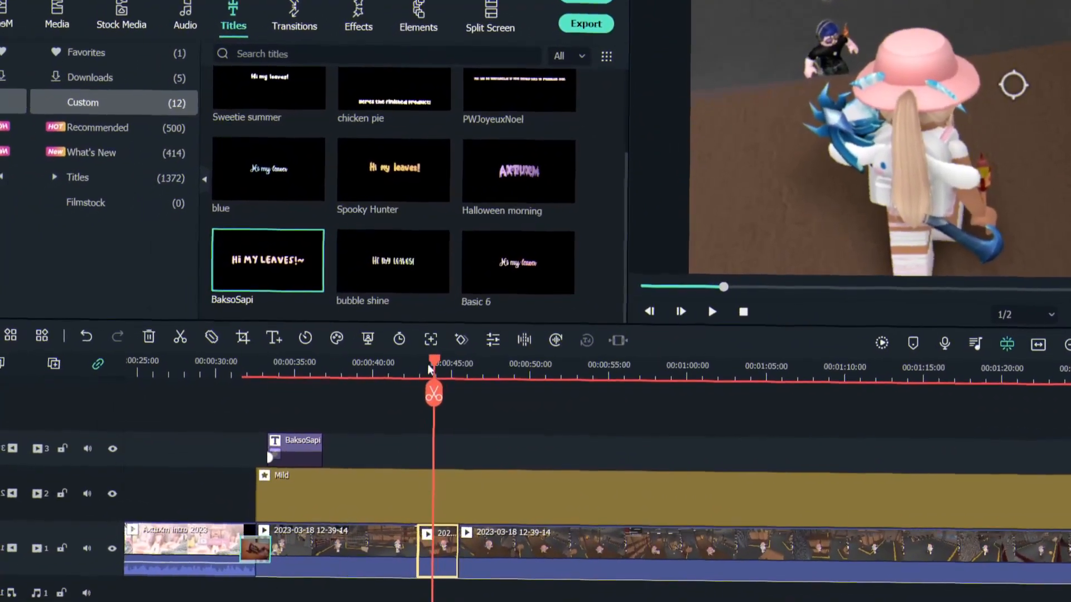
# - Play the gameplay through the enlarged segment to preview the zoomed close-up
pyautogui.click(390, 381)
pyautogui.click(656, 290)
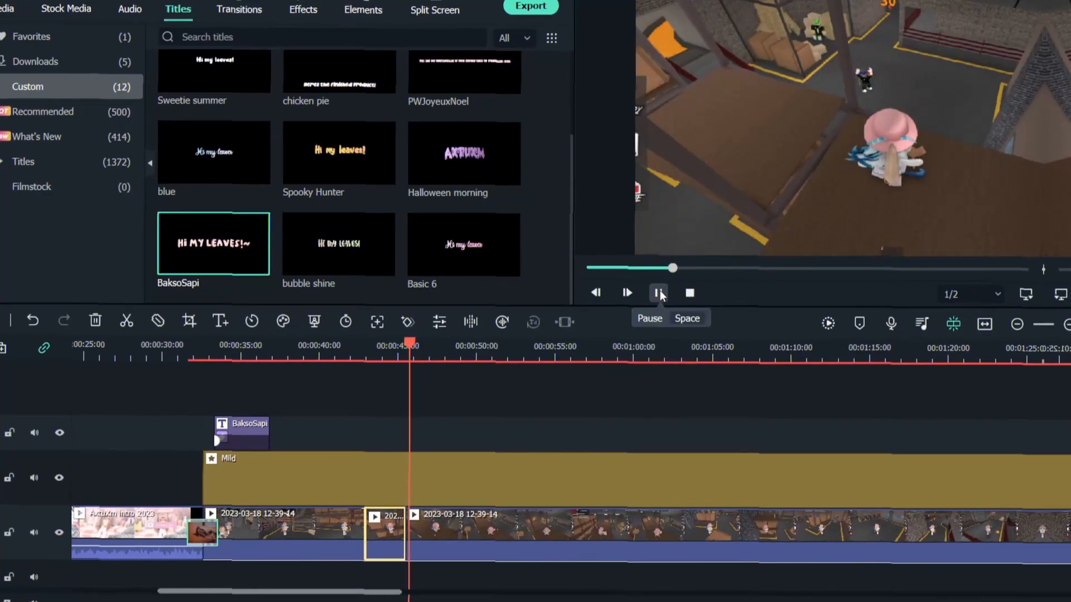
pyautogui.click(667, 296)
# - Split the later gameplay at about 00:01:00 and 00:01:03 to isolate a second short segment
pyautogui.moveTo(464, 355); pyautogui.dragTo(667, 571)
pyautogui.click(713, 545)
pyautogui.click(662, 372)
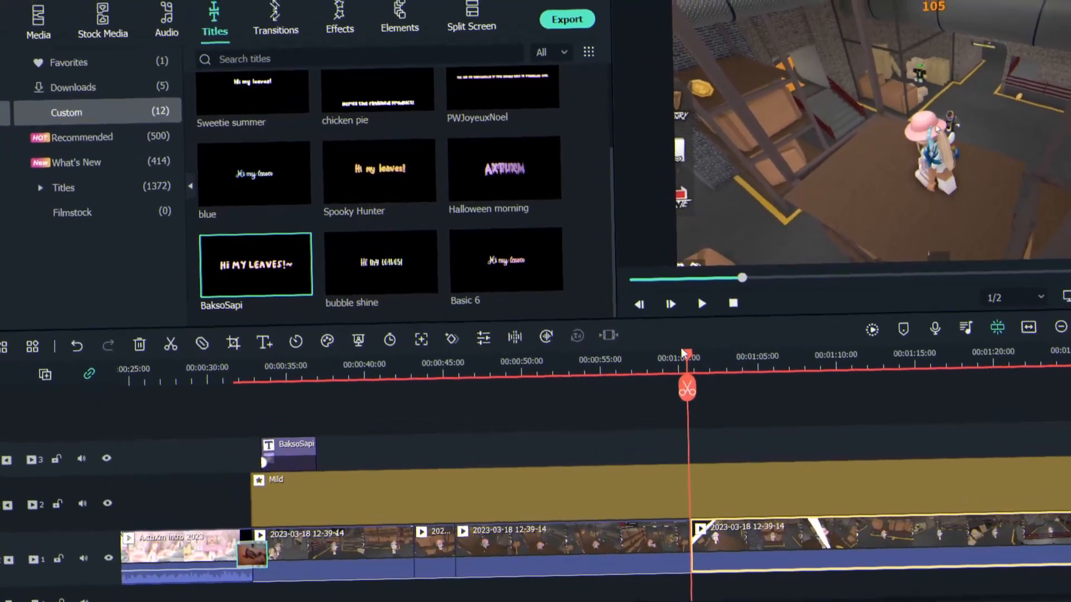
pyautogui.moveTo(663, 351); pyautogui.dragTo(726, 386)
pyautogui.click(724, 403)
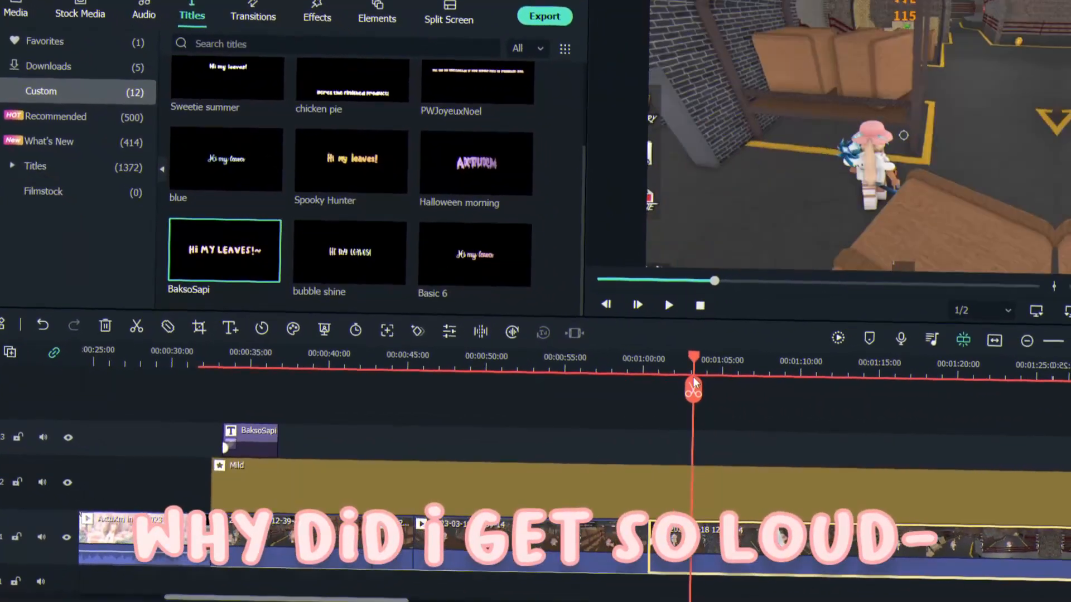
# - Select the second short segment and shrink its picture in the preview to roughly half the frame size
pyautogui.moveTo(715, 338); pyautogui.dragTo(695, 339)
pyautogui.click(823, 89)
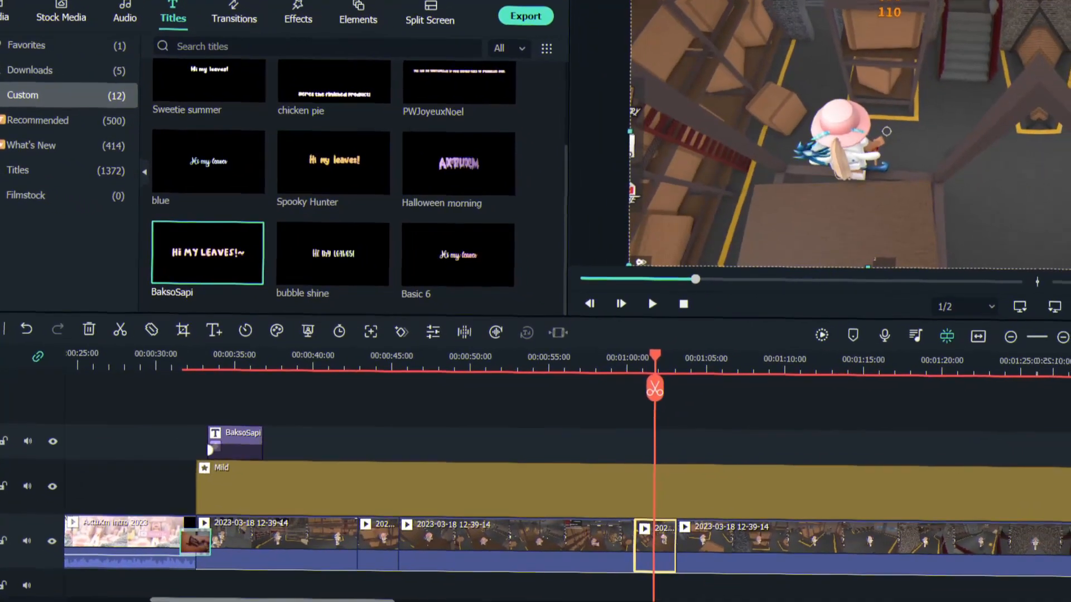
pyautogui.moveTo(650, 4); pyautogui.dragTo(850, 119)
pyautogui.moveTo(940, 179); pyautogui.dragTo(900, 126)
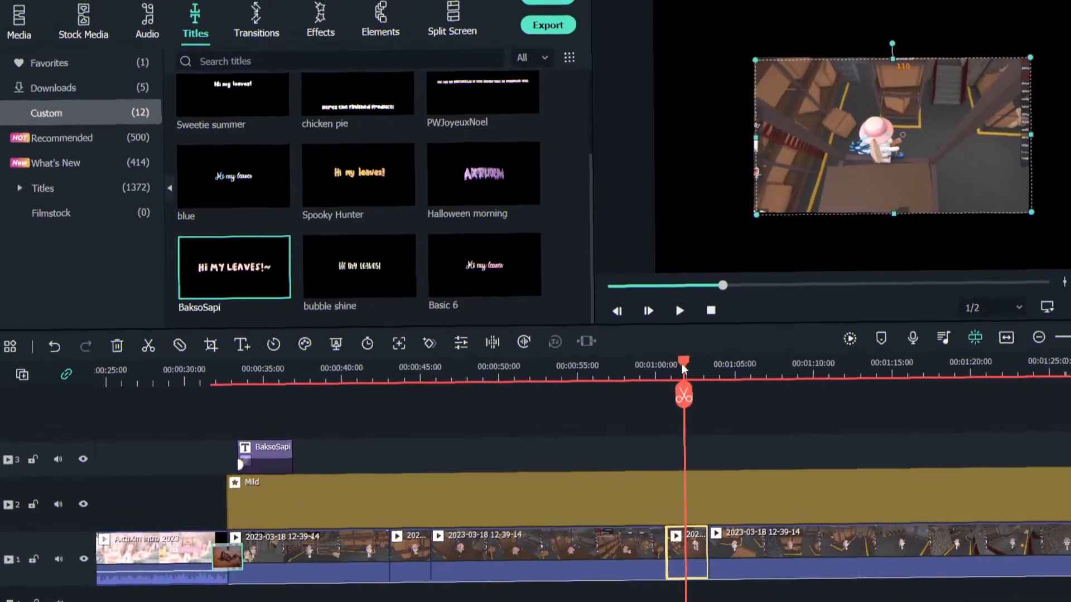
# - Play the gameplay through the shrunken second segment to preview it
pyautogui.click(685, 301)
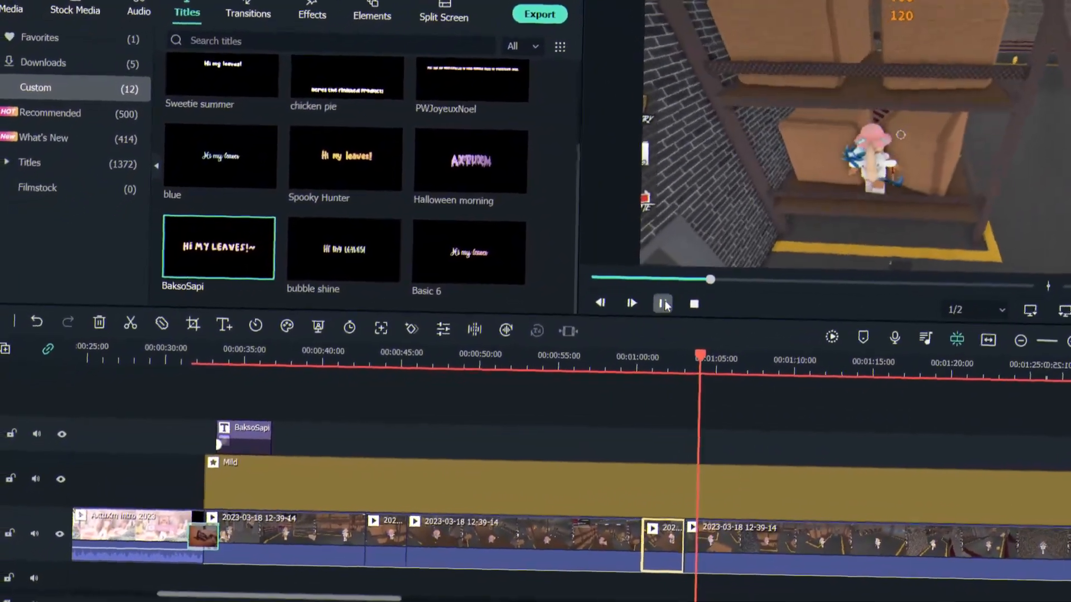
pyautogui.click(663, 304)
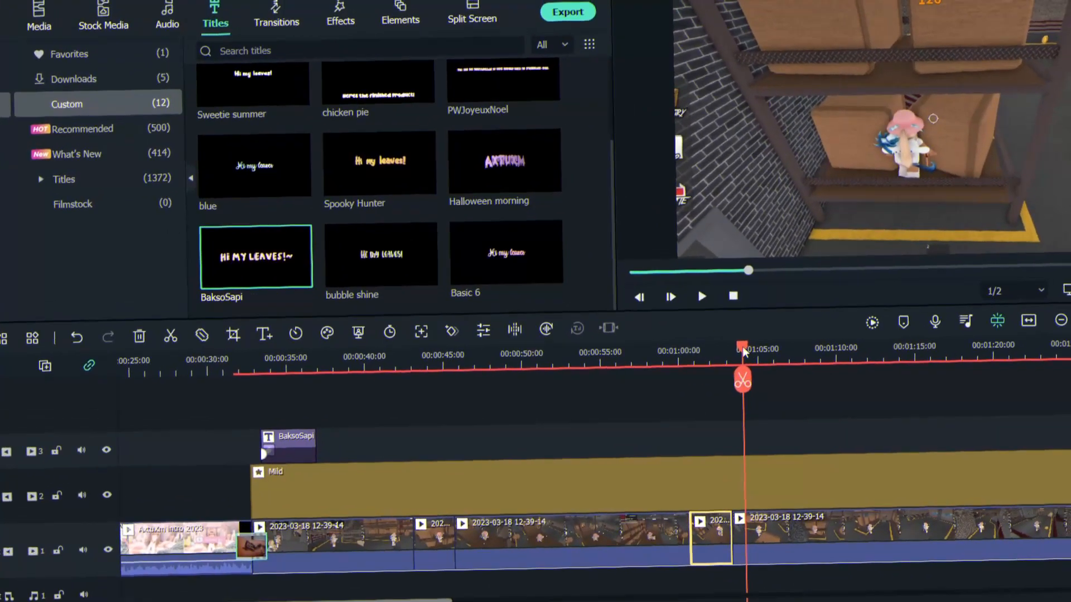
# - Split the later gameplay at about 00:01:15 and 00:01:21 to isolate a third segment
pyautogui.moveTo(743, 351); pyautogui.dragTo(796, 403)
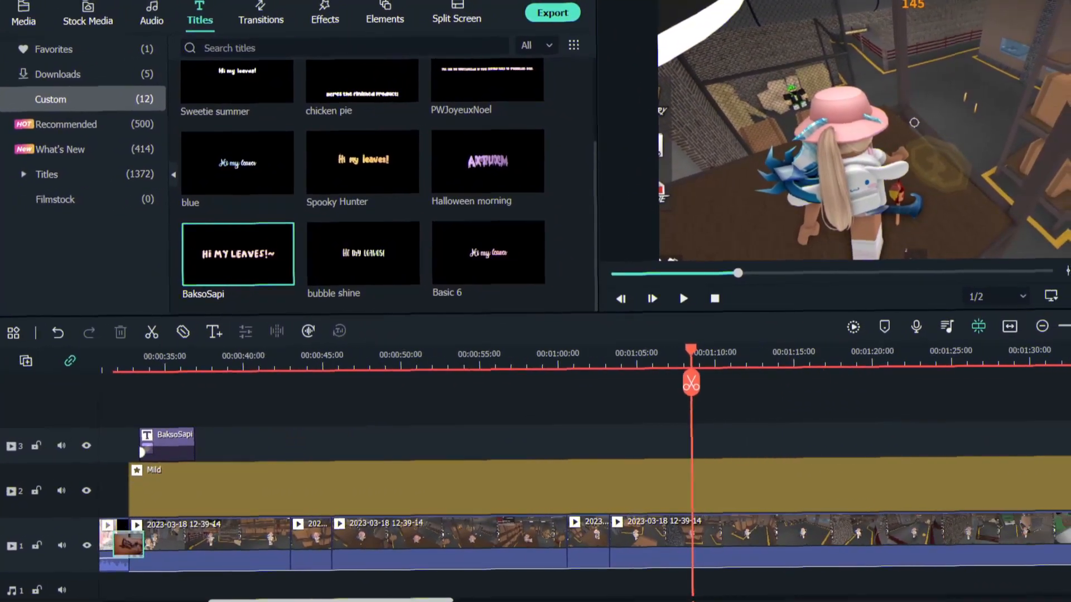
pyautogui.click(674, 362)
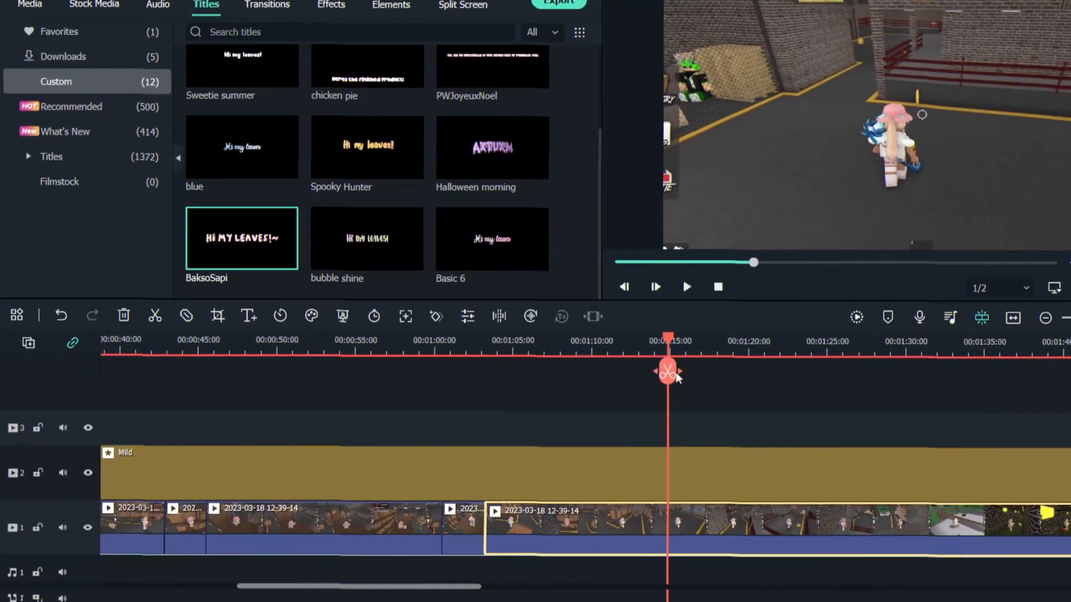
pyautogui.click(675, 388)
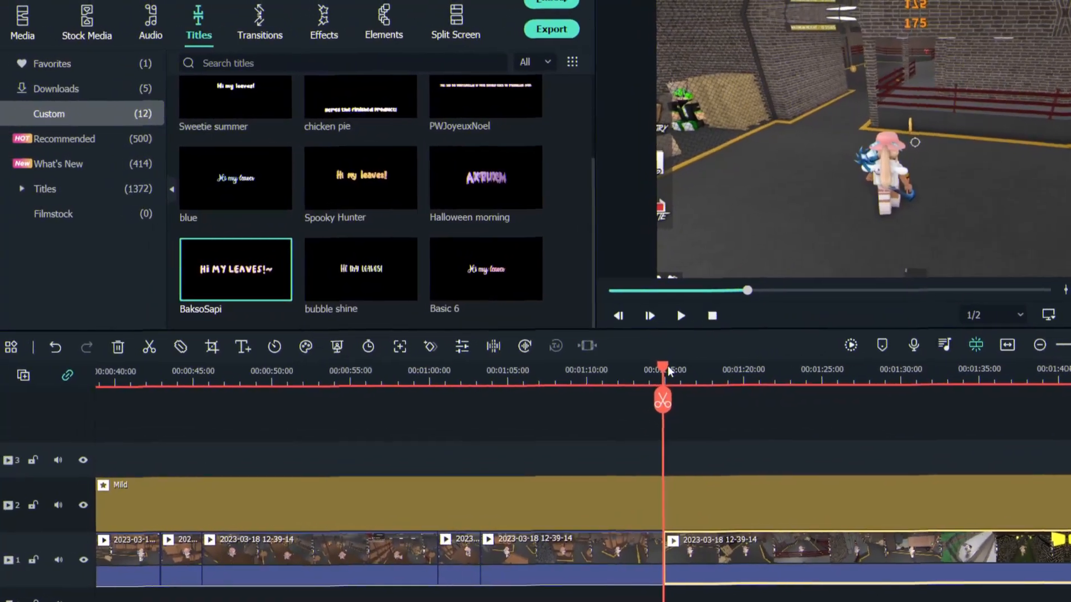
pyautogui.click(698, 358)
pyautogui.click(750, 394)
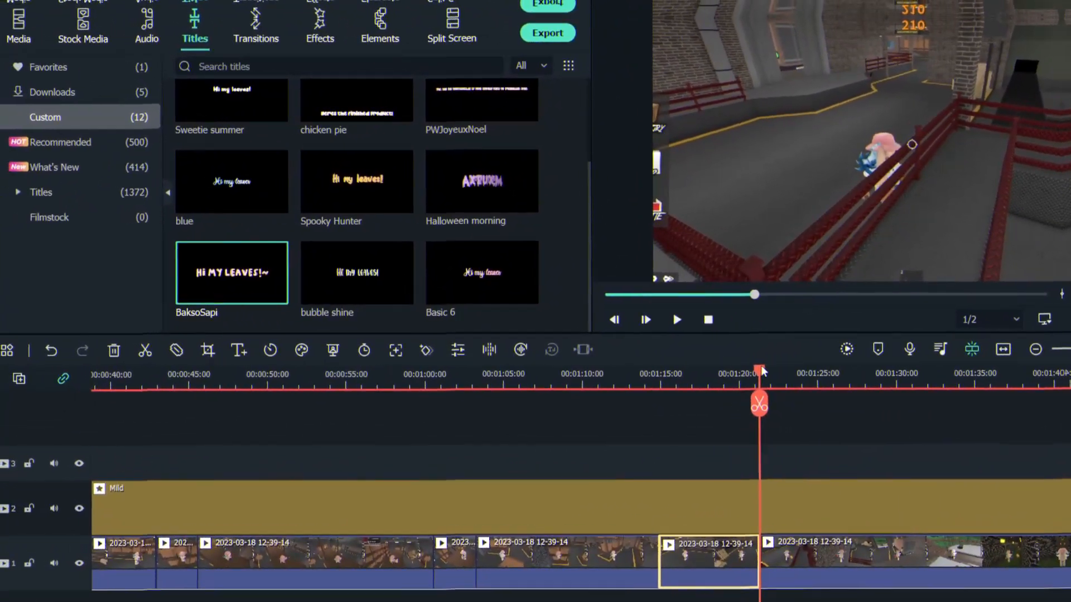
# - Add the downloaded Willow effect on track 3 directly above the third isolated segment
pyautogui.moveTo(734, 347); pyautogui.dragTo(682, 349)
pyautogui.click(363, 16)
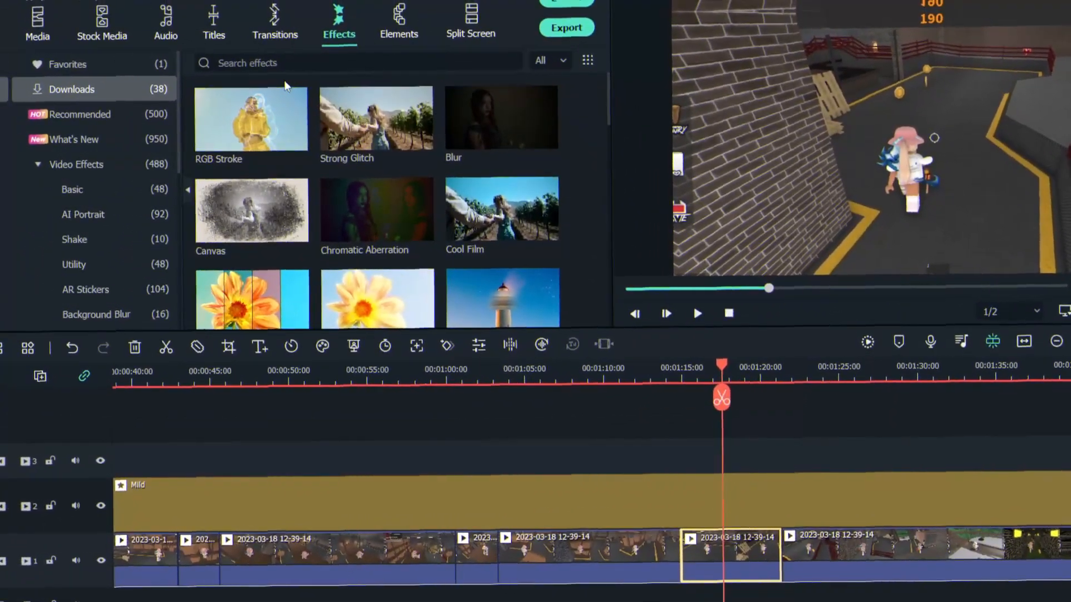
pyautogui.scroll(-8, 560, 208)
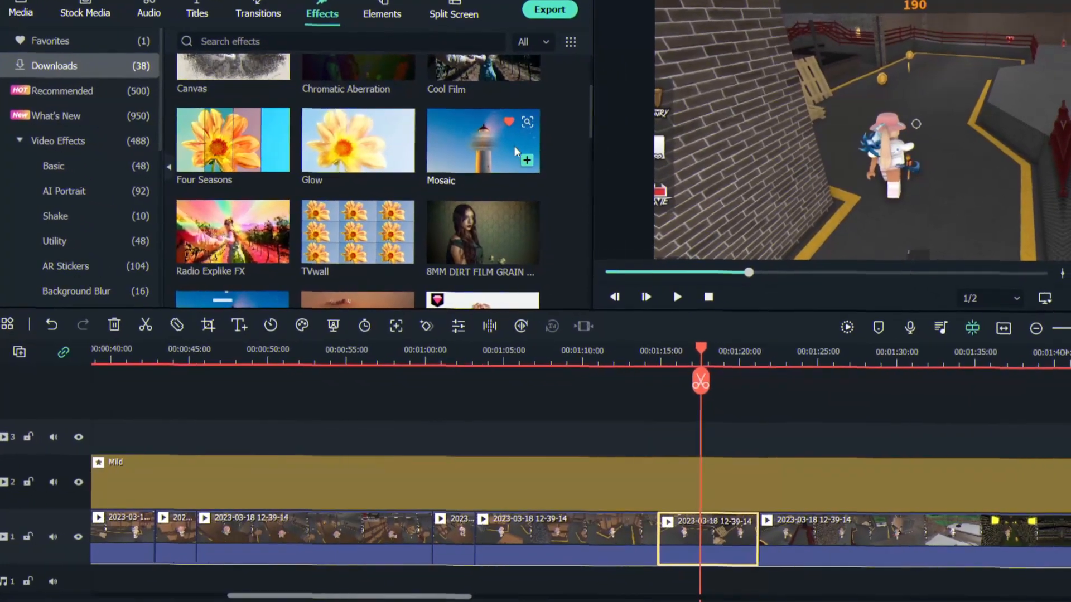
pyautogui.scroll(-6, 407, 246)
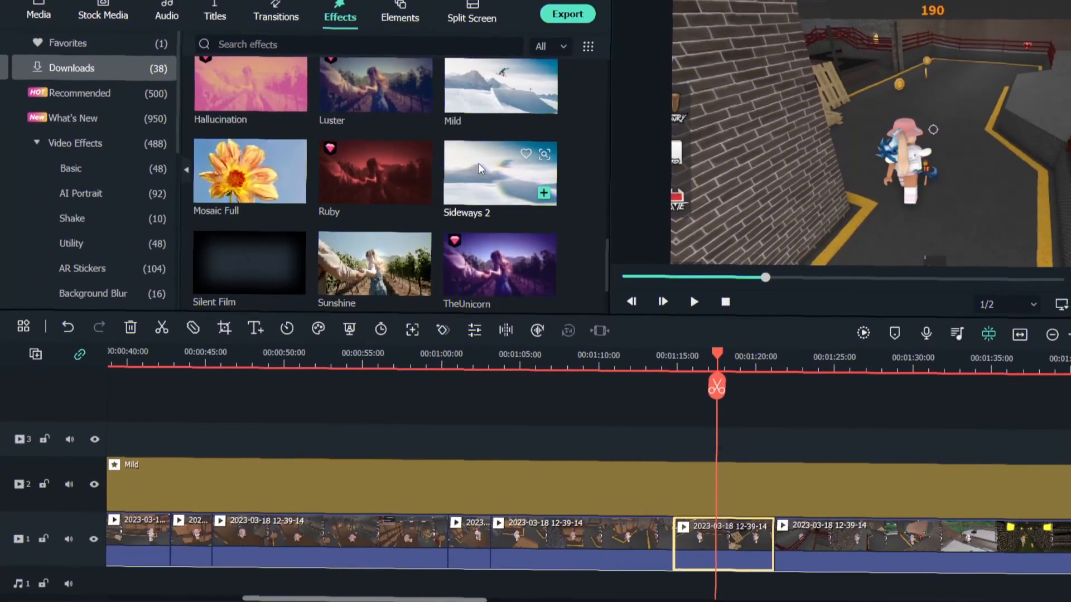
pyautogui.scroll(-3, 332, 229)
pyautogui.moveTo(335, 240); pyautogui.dragTo(752, 452)
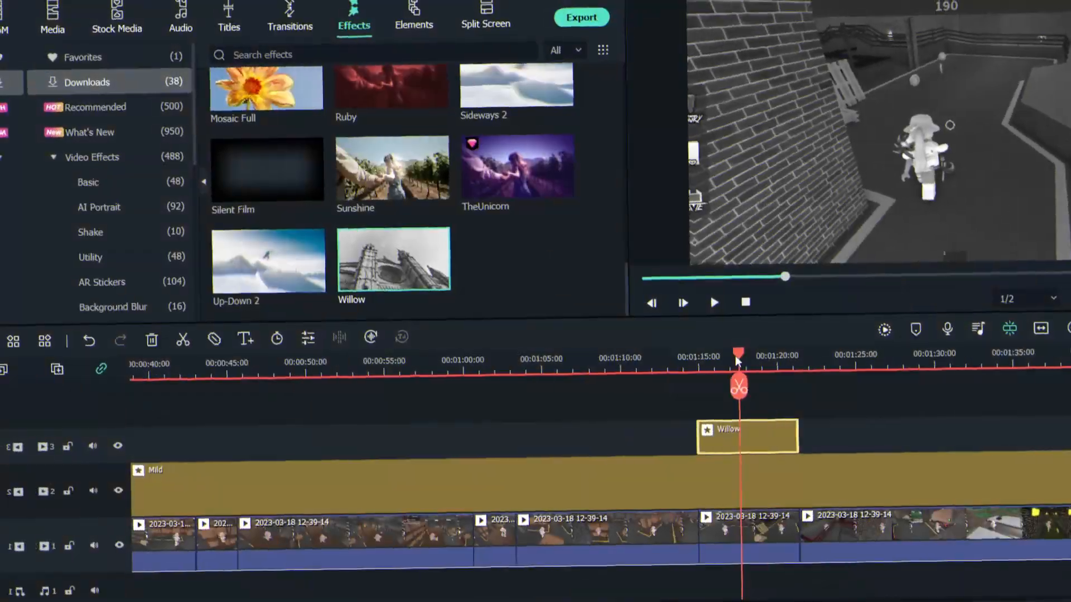
# - Play the gameplay from just before the Willow effect to its end to preview it
pyautogui.moveTo(737, 361); pyautogui.dragTo(686, 361)
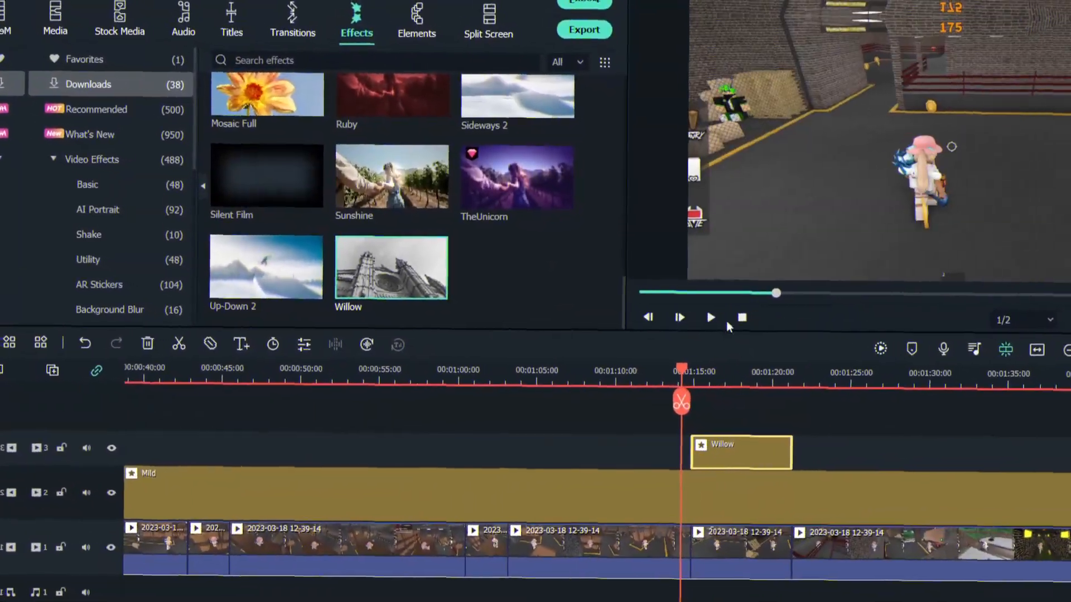
pyautogui.click(715, 304)
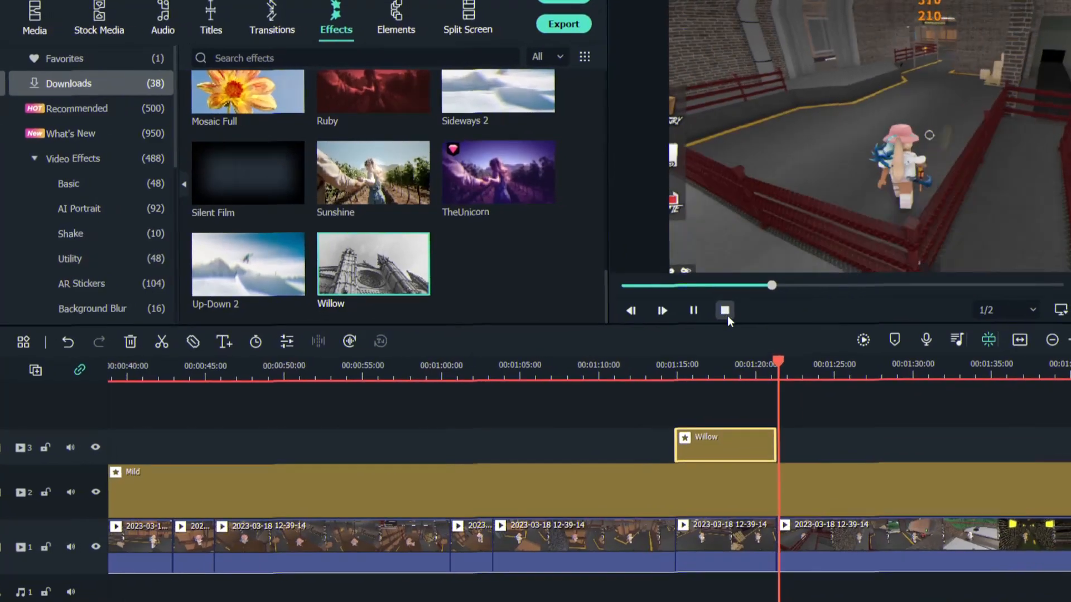
pyautogui.press('space')
# - Return the playhead to about 00:00:50 in the gameplay and clear the clip selection
pyautogui.moveTo(773, 357); pyautogui.dragTo(578, 500)
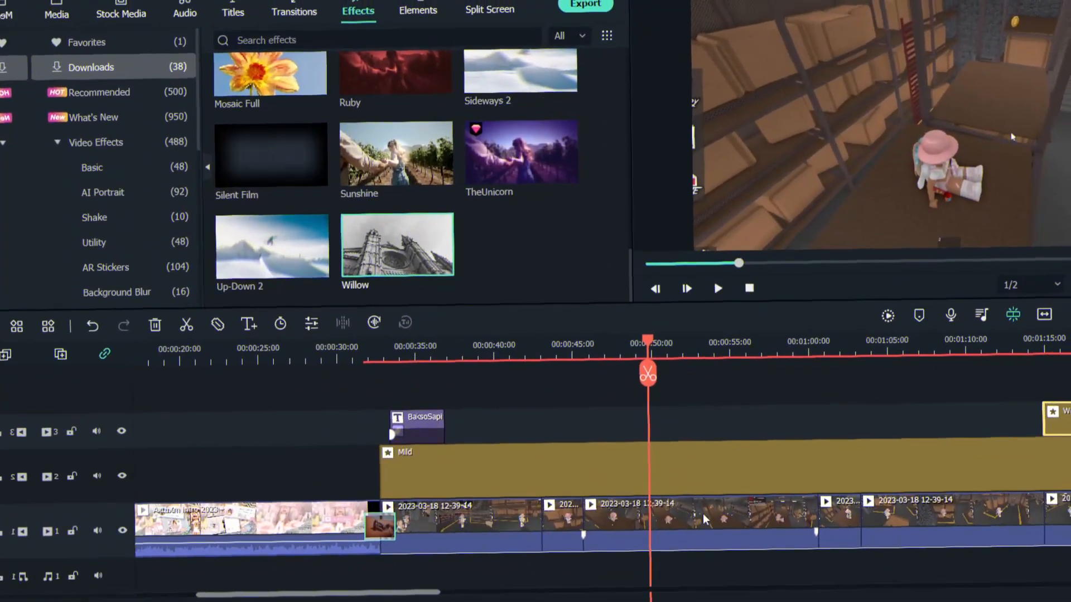
pyautogui.click(685, 522)
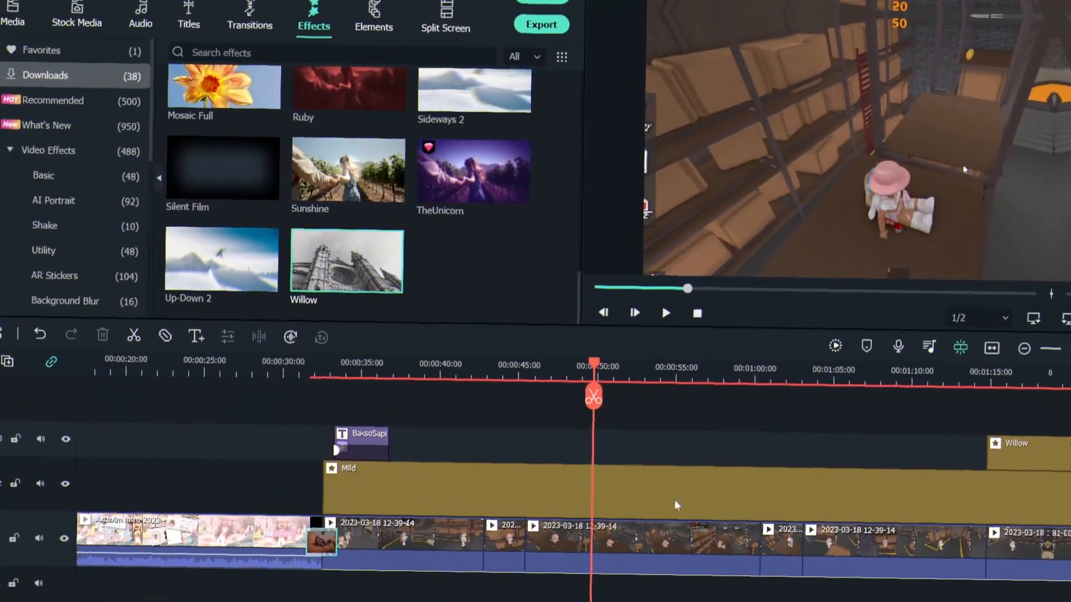
pyautogui.click(687, 448)
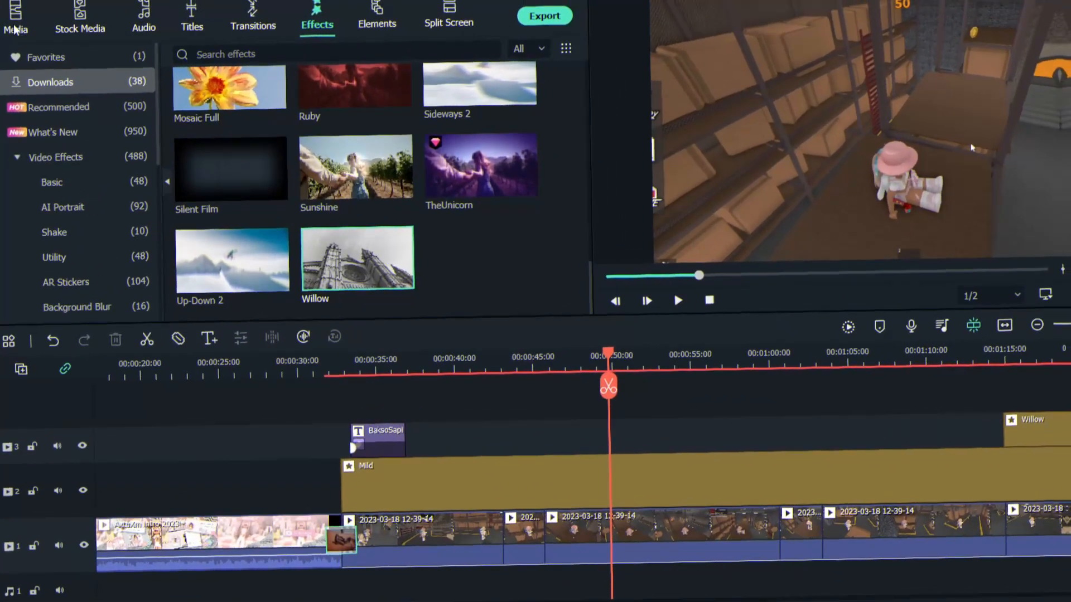
pyautogui.click(49, 3)
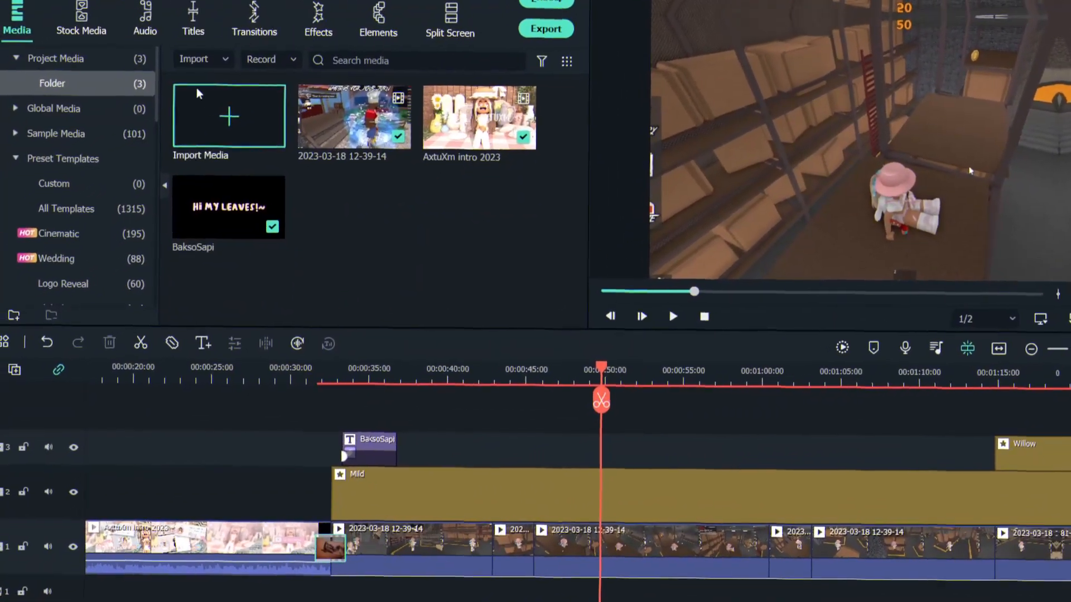
pyautogui.click(216, 120)
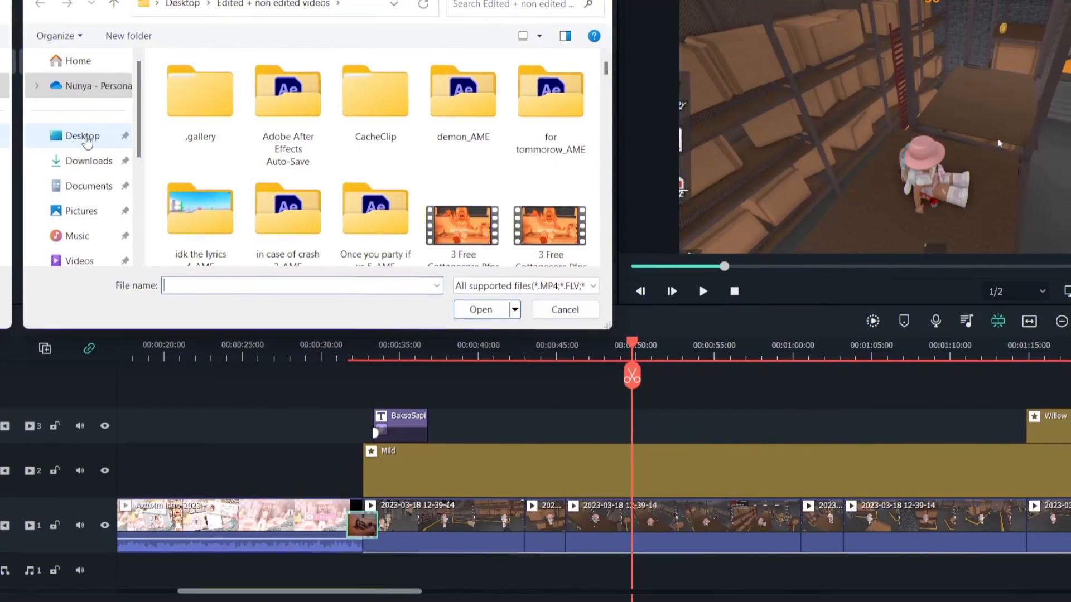
pyautogui.click(83, 137)
pyautogui.doubleClick(290, 89)
pyautogui.scroll(-3, 521, 161)
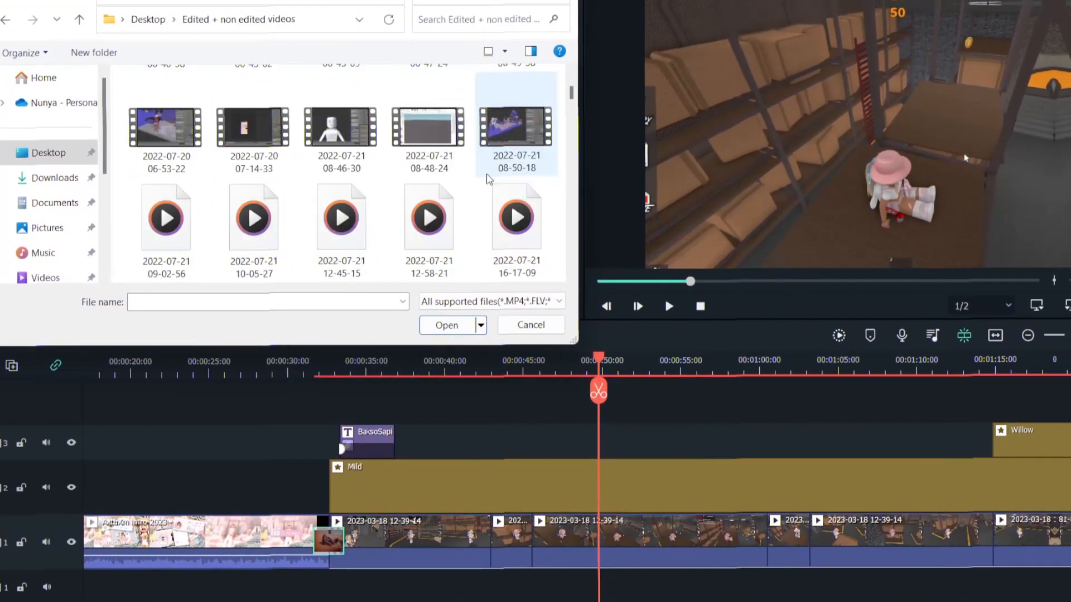
pyautogui.scroll(-10, 563, 142)
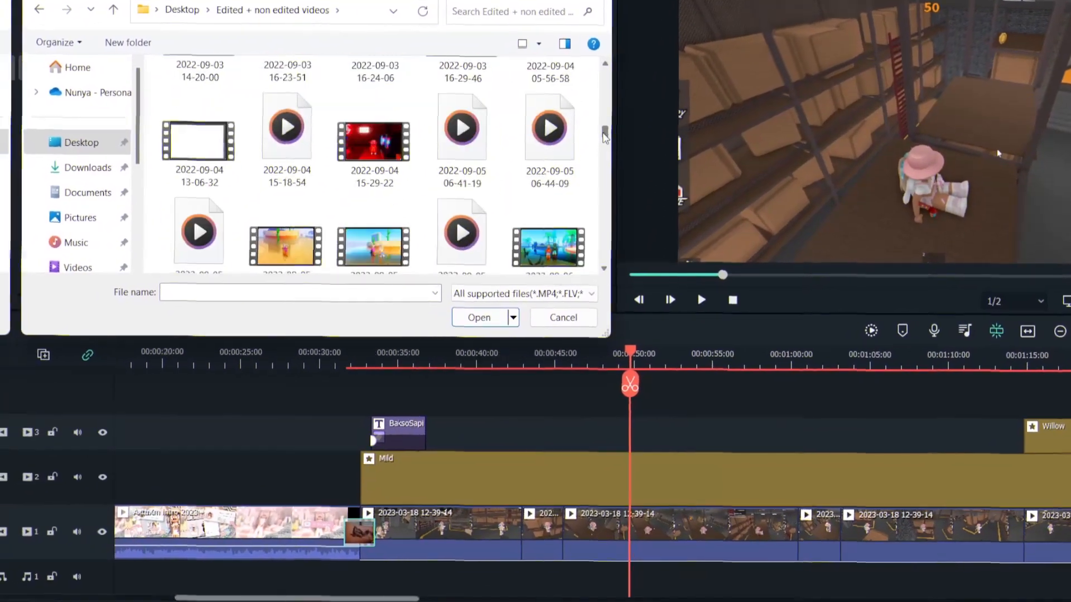
pyautogui.scroll(3, 604, 146)
pyautogui.click(198, 224)
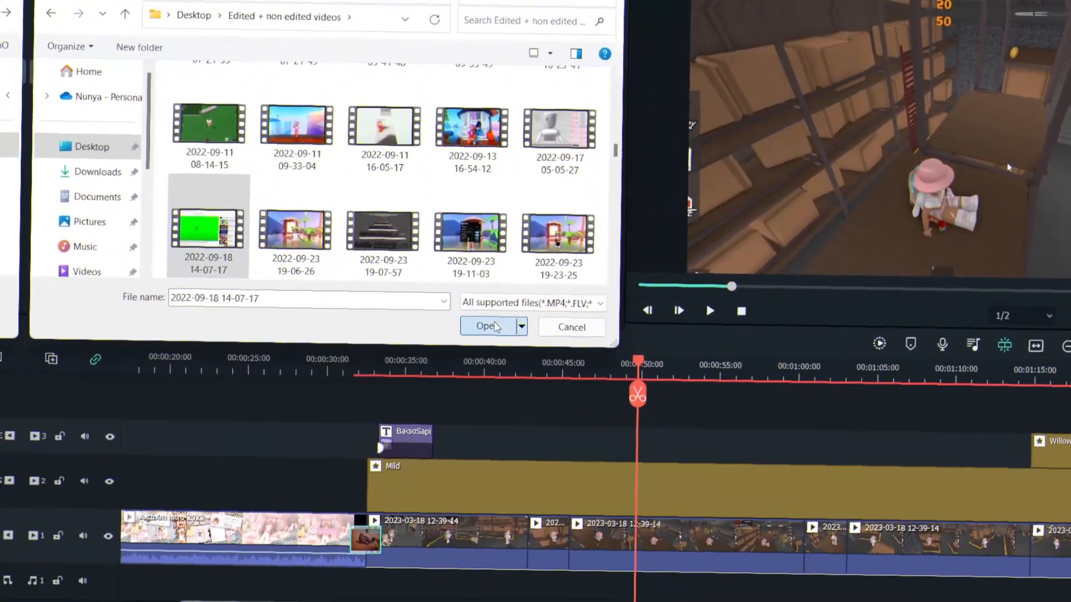
pyautogui.click(444, 331)
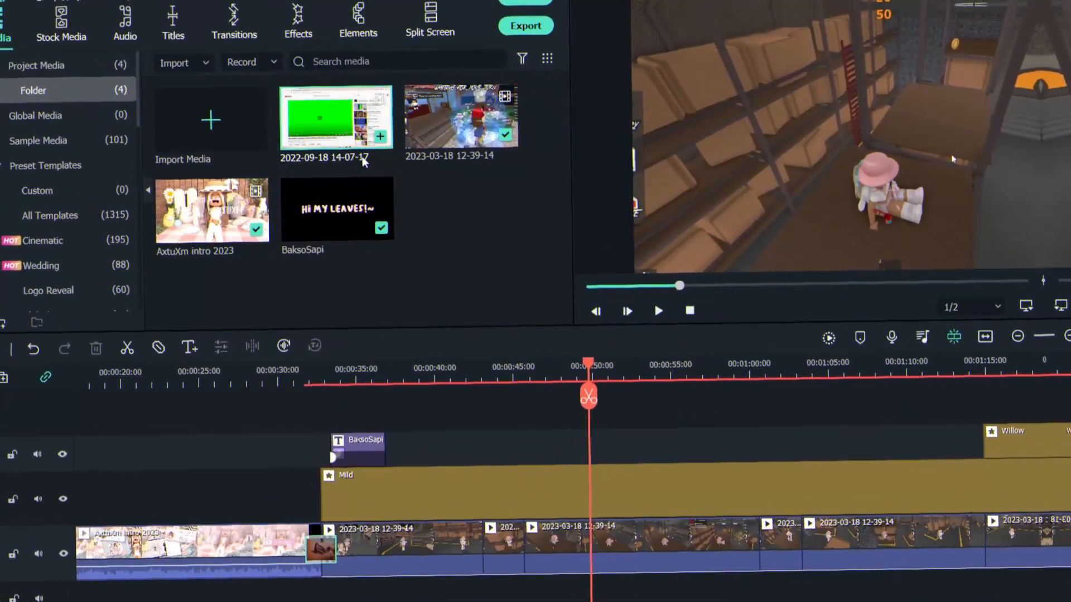
# - Place the green-screen video on track 3 at about 00:00:50, then split off and delete its opening second
pyautogui.moveTo(364, 162); pyautogui.dragTo(633, 424)
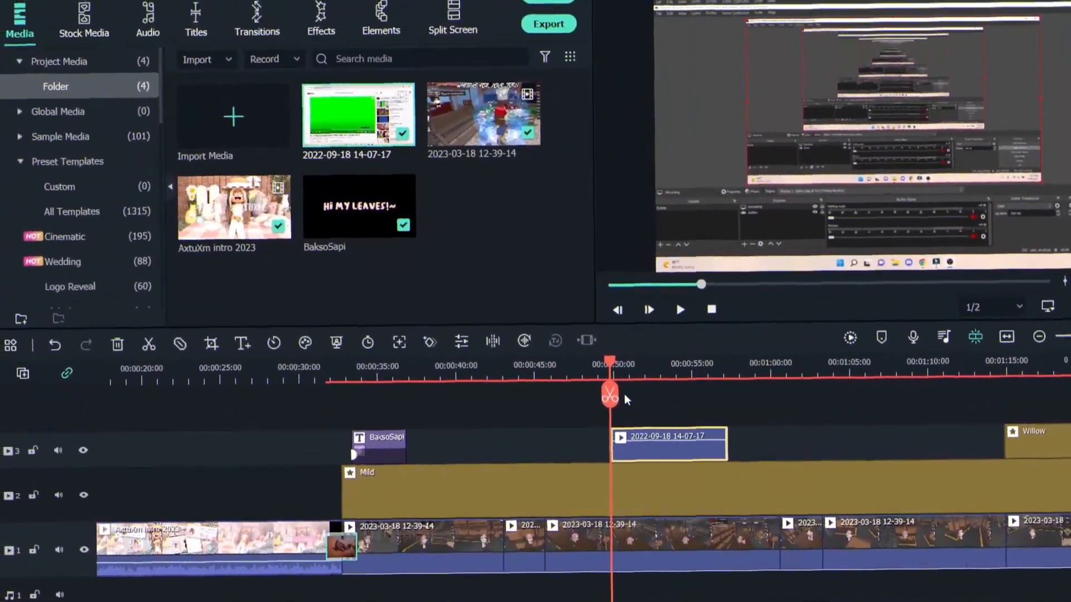
pyautogui.moveTo(611, 371)
pyautogui.mouseDown()
pyautogui.moveTo(637, 374)
pyautogui.moveTo(616, 375)
pyautogui.moveTo(607, 360)
pyautogui.moveTo(617, 357)
pyautogui.moveTo(607, 373)
pyautogui.moveTo(623, 375)
pyautogui.moveTo(630, 364)
pyautogui.moveTo(619, 359)
pyautogui.moveTo(630, 361)
pyautogui.mouseUp()
pyautogui.click(629, 381)
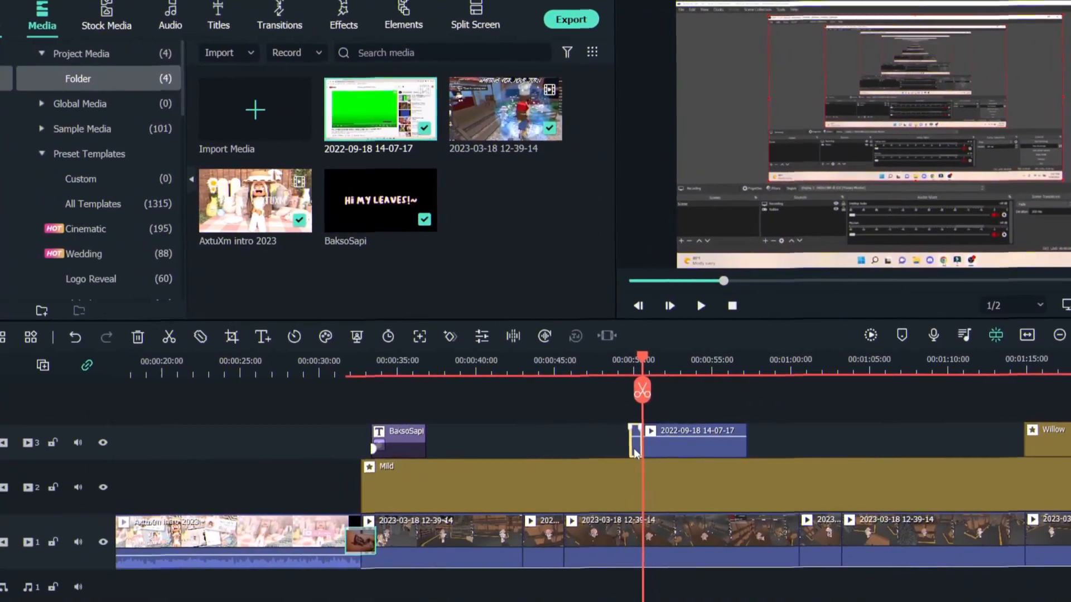
pyautogui.rightClick(642, 441)
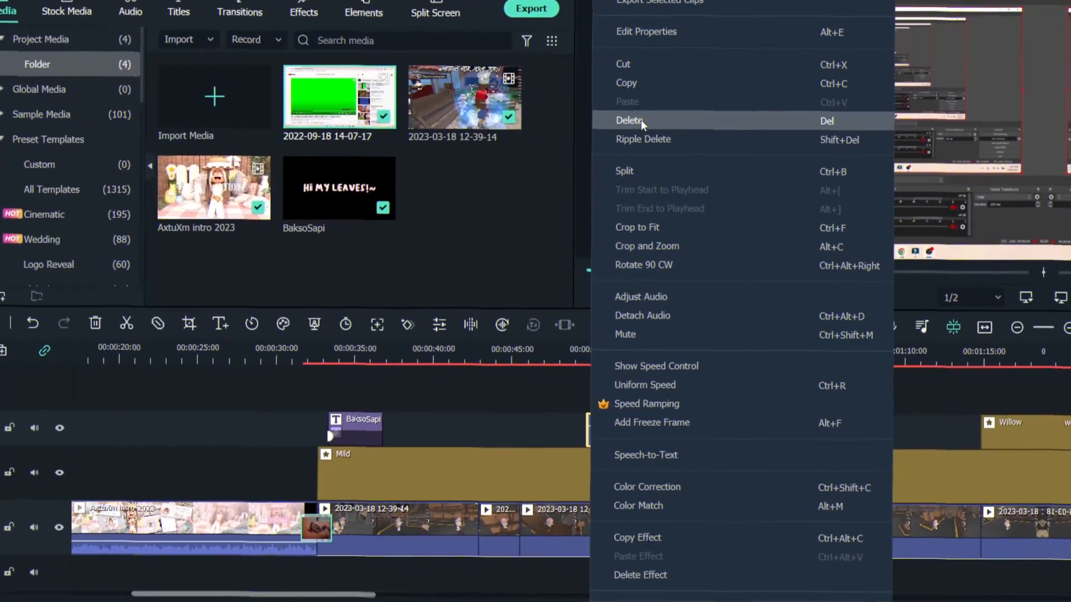
pyautogui.click(641, 119)
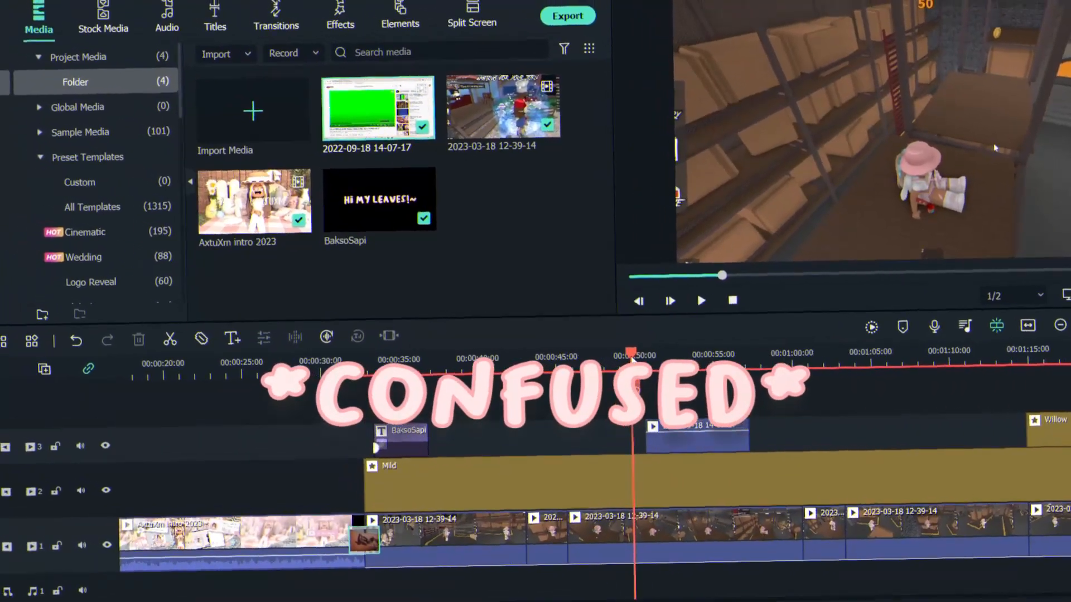
# - Crop the remaining green-screen clip to a 1153 x 649 area at a 16:9 ratio
pyautogui.moveTo(633, 360); pyautogui.dragTo(612, 379)
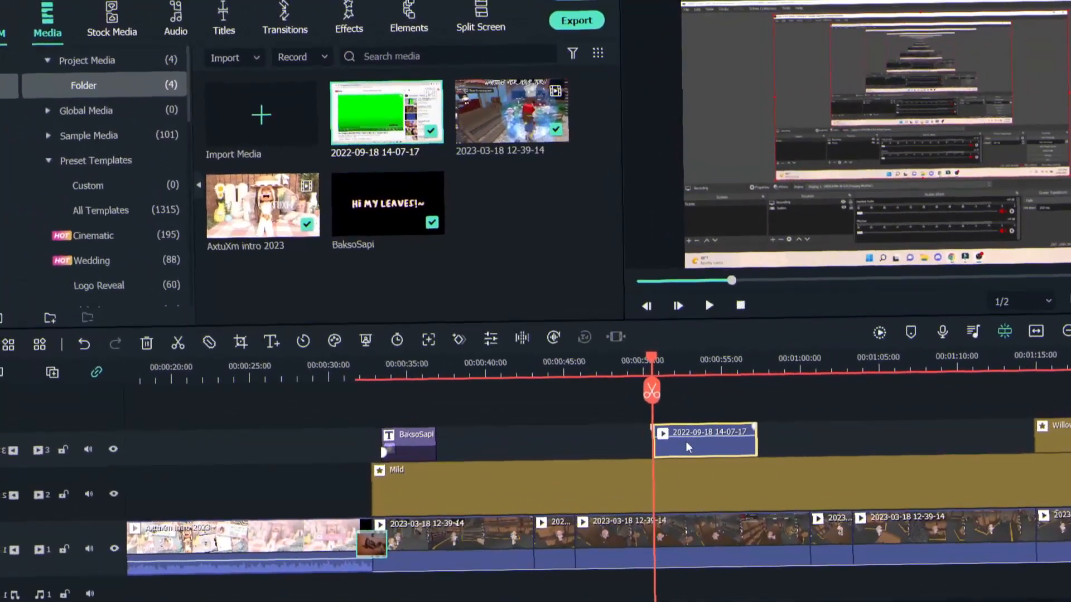
pyautogui.click(719, 425)
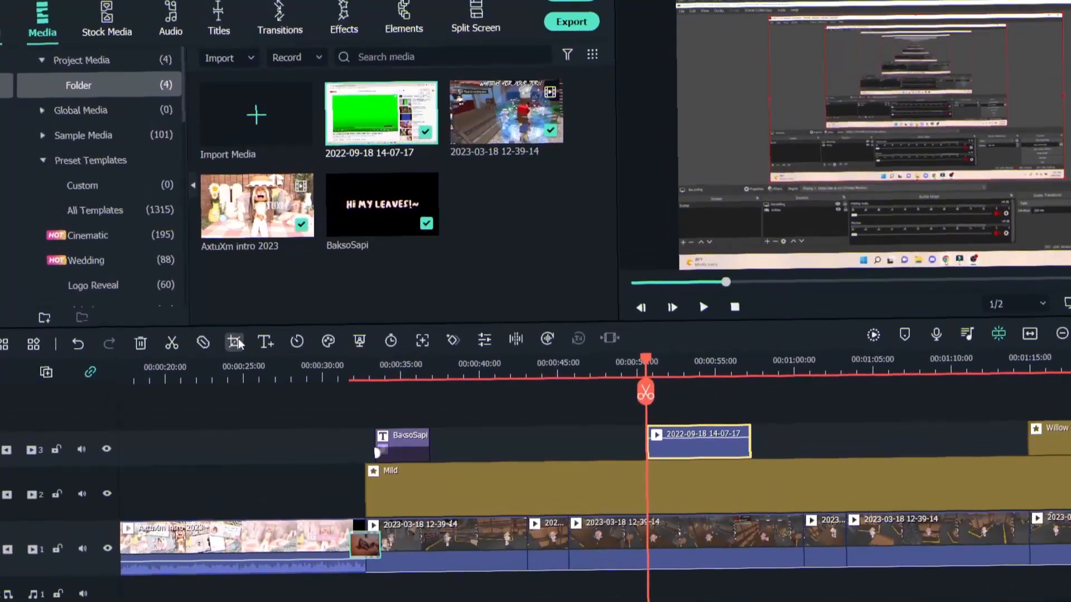
pyautogui.click(231, 331)
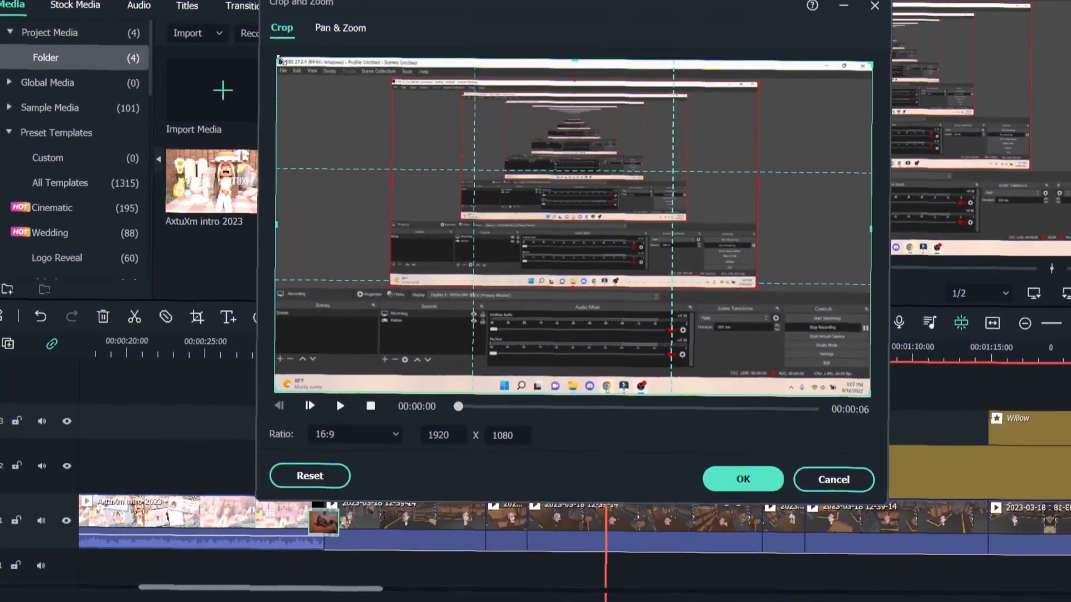
pyautogui.moveTo(293, 76); pyautogui.dragTo(531, 213)
pyautogui.moveTo(704, 316); pyautogui.dragTo(532, 238)
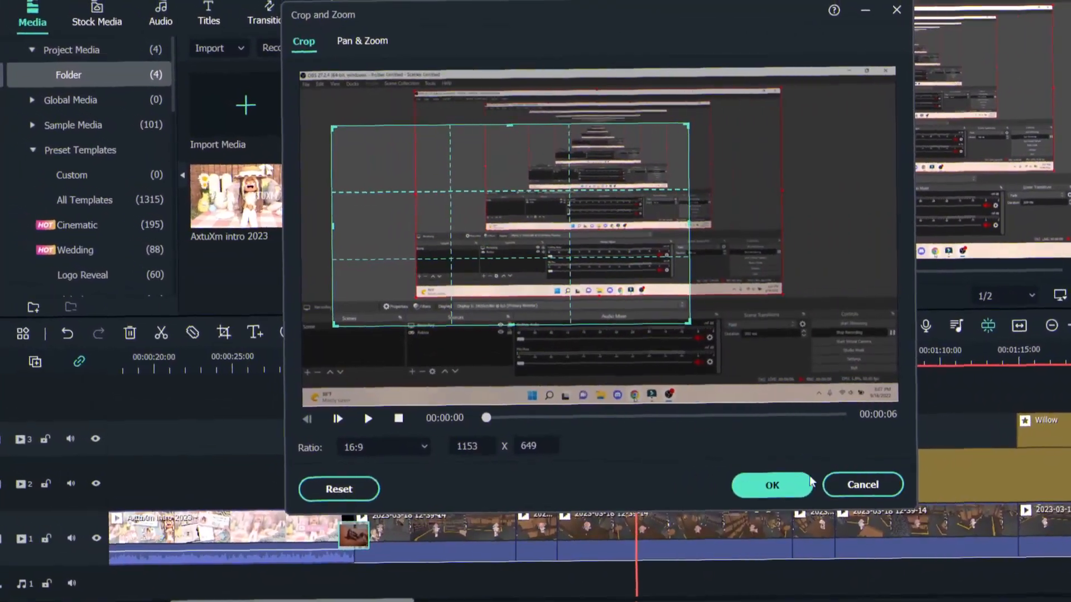
pyautogui.click(756, 479)
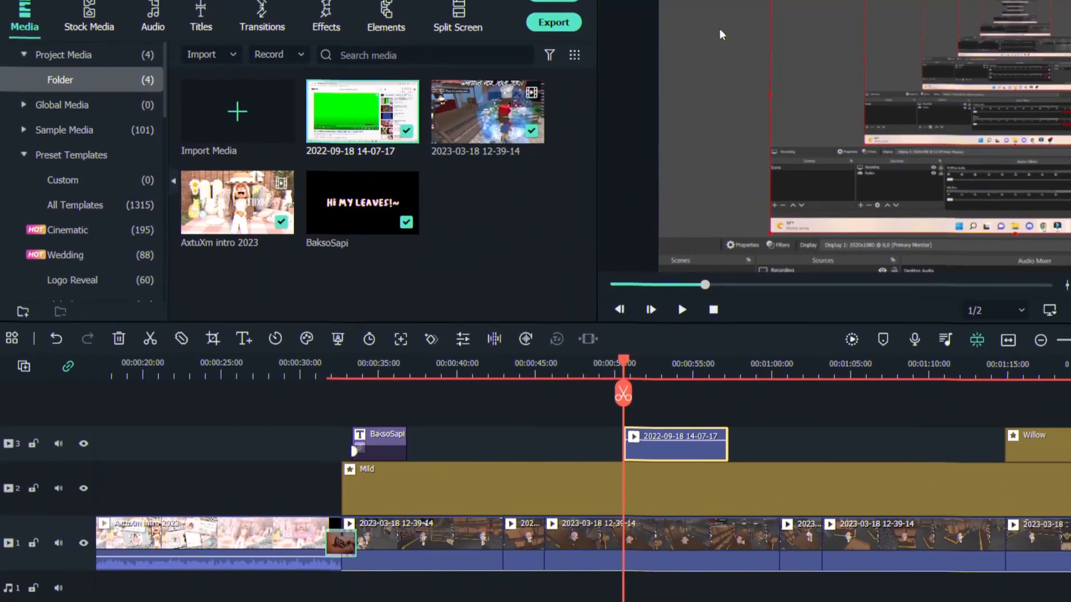
# - Enable Chroma Key on the green-screen subscribe clip on track 3 to remove its green background
pyautogui.moveTo(619, 349); pyautogui.dragTo(680, 354)
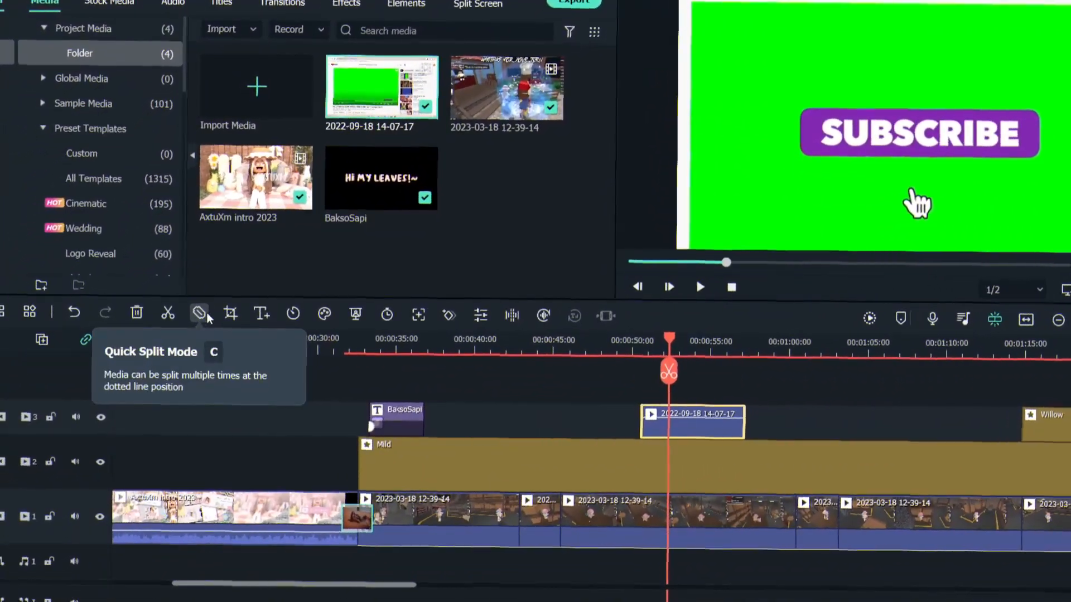
pyautogui.doubleClick(685, 430)
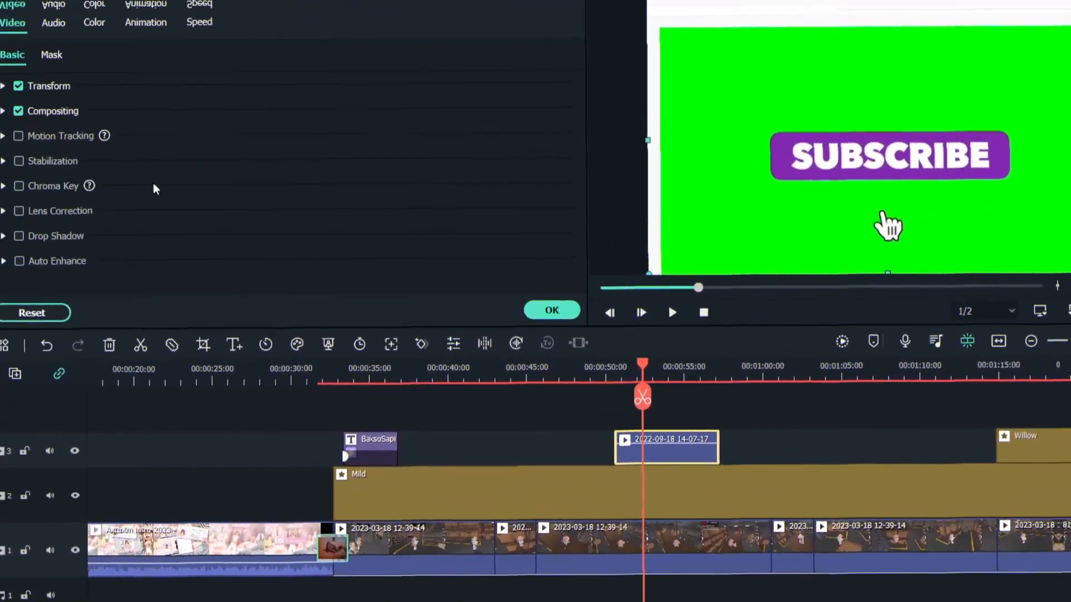
pyautogui.click(44, 151)
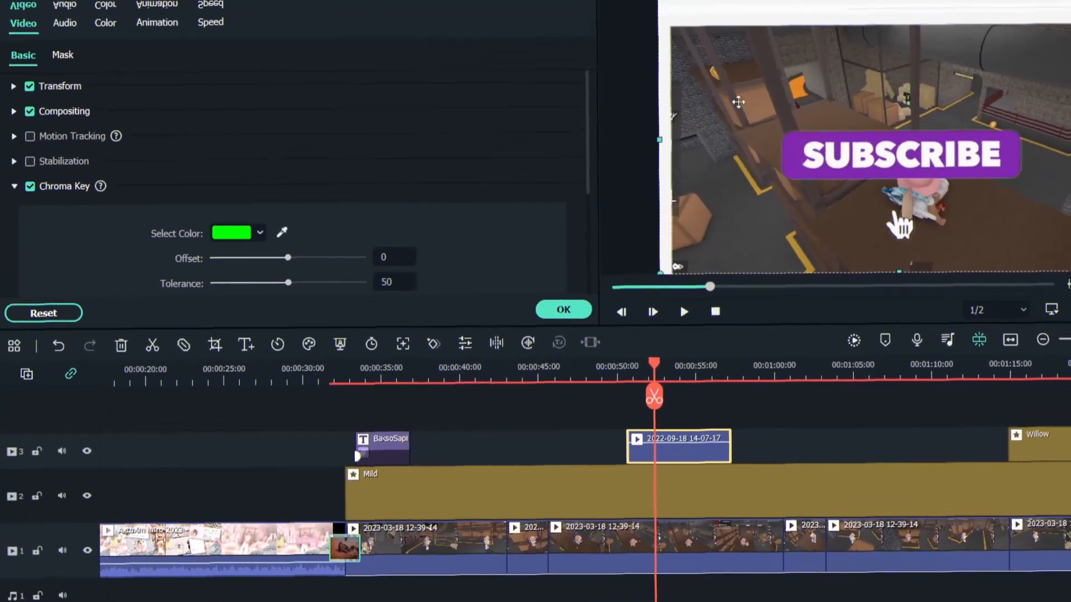
pyautogui.scroll(-2, 361, 223)
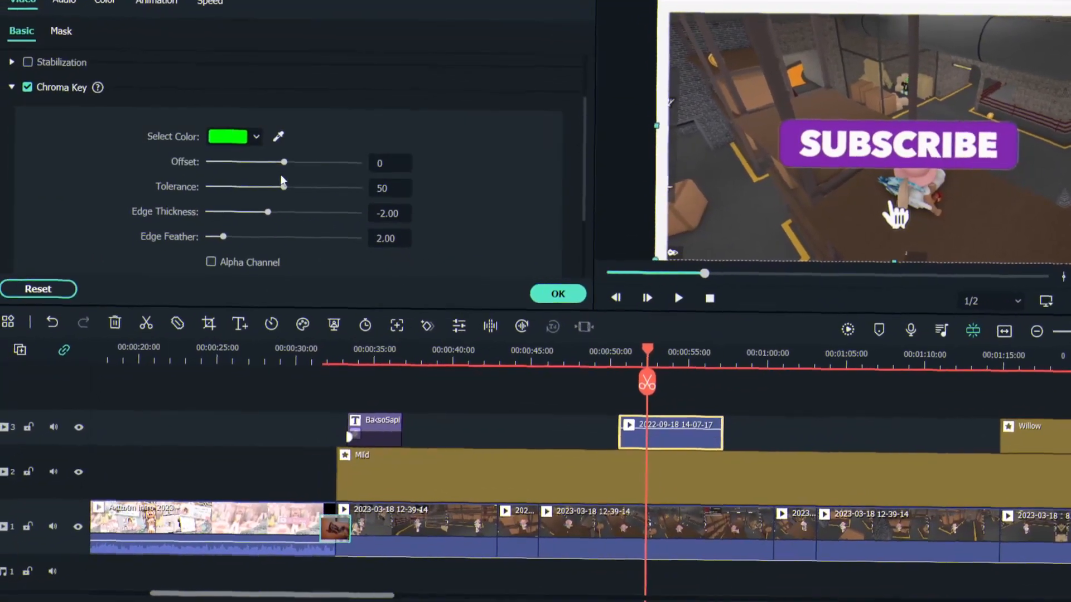
# - Set the subscribe clip's Chroma Key offset to 16 and tolerance to 100
pyautogui.moveTo(268, 171); pyautogui.dragTo(171, 150)
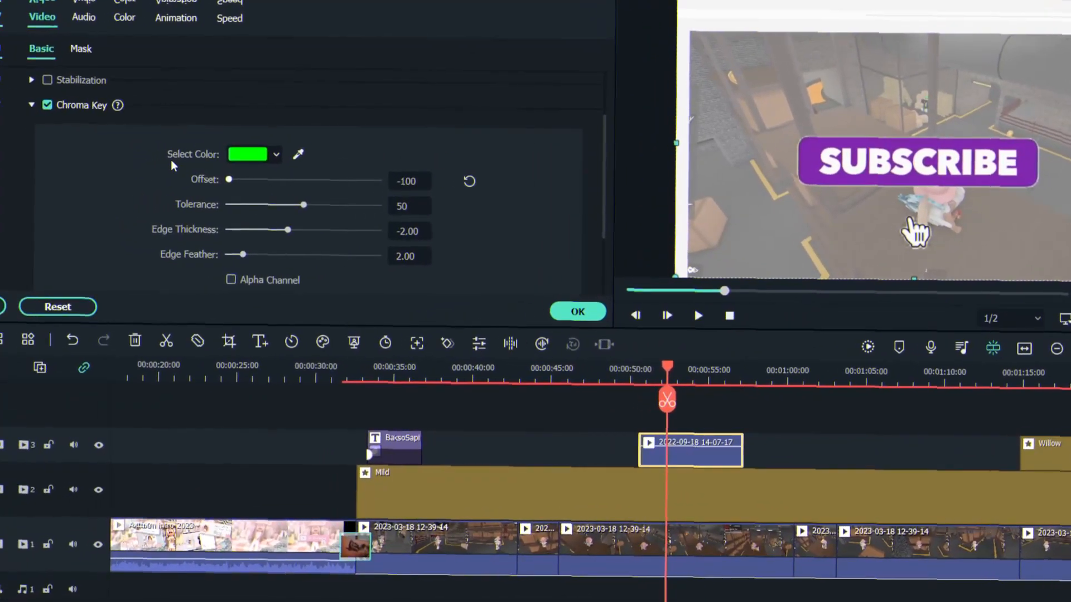
pyautogui.moveTo(229, 152); pyautogui.dragTo(316, 162)
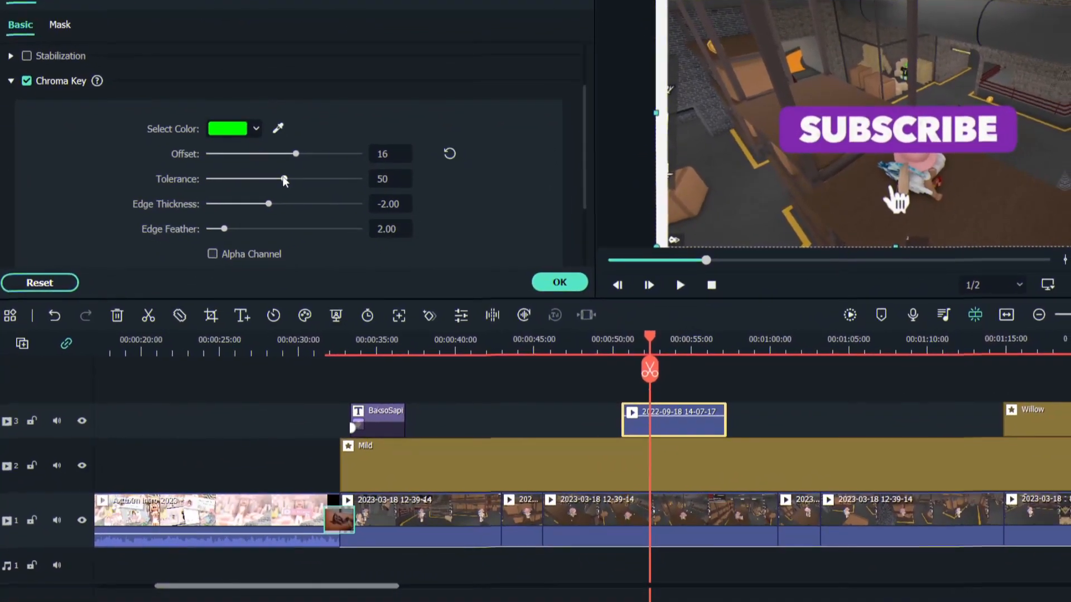
pyautogui.moveTo(339, 195); pyautogui.dragTo(481, 246)
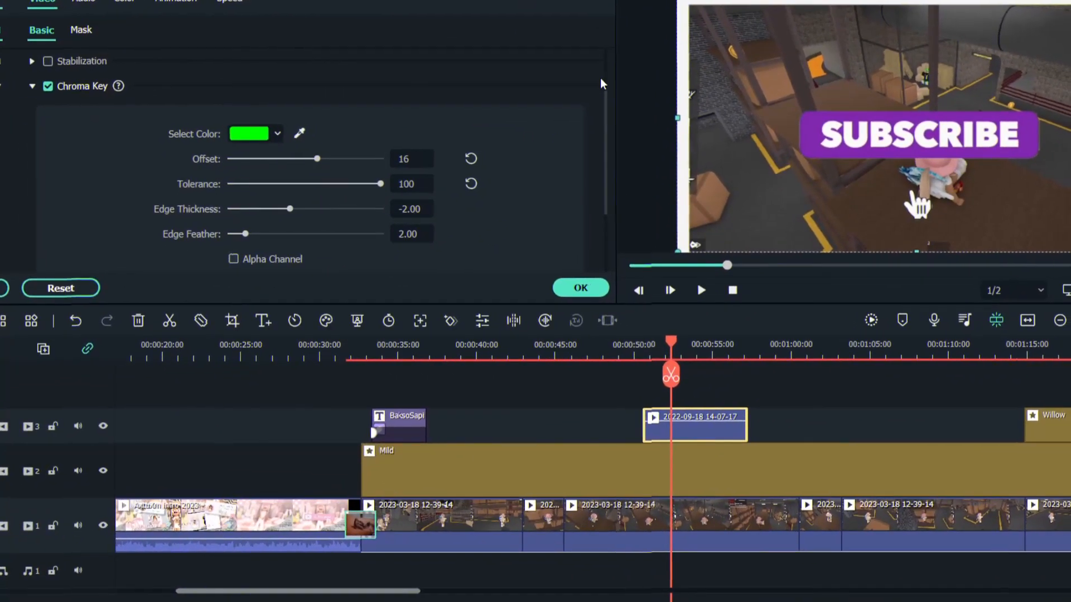
# - Play back the subscribe overlay from its start at about 00:00:50 to check the keyed result
pyautogui.moveTo(652, 345); pyautogui.dragTo(630, 392)
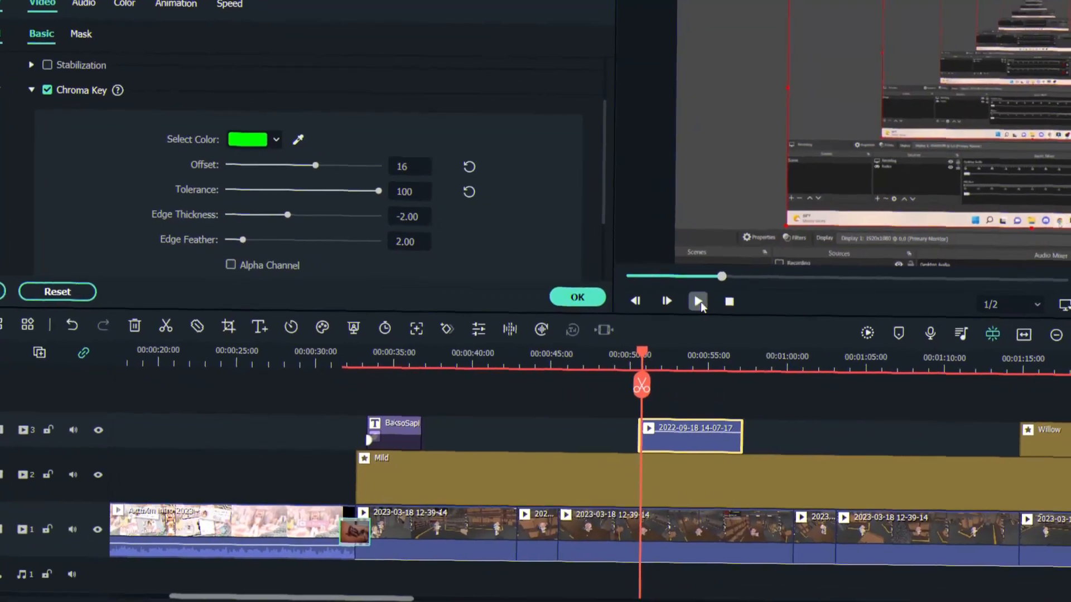
pyautogui.click(688, 312)
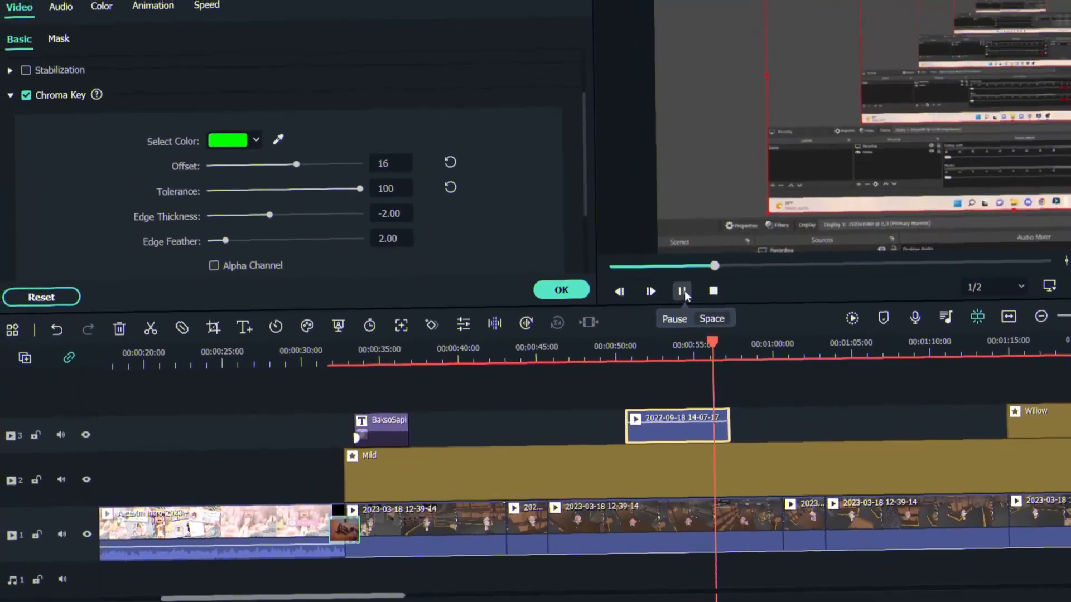
pyautogui.click(703, 302)
# - Split the last gameplay clip on track 1 at about 00:01:38
pyautogui.moveTo(973, 361)
pyautogui.mouseDown()
pyautogui.moveTo(918, 423)
pyautogui.moveTo(800, 399)
pyautogui.mouseUp()
pyautogui.moveTo(391, 591); pyautogui.dragTo(460, 598)
pyautogui.scroll(2, 844, 536)
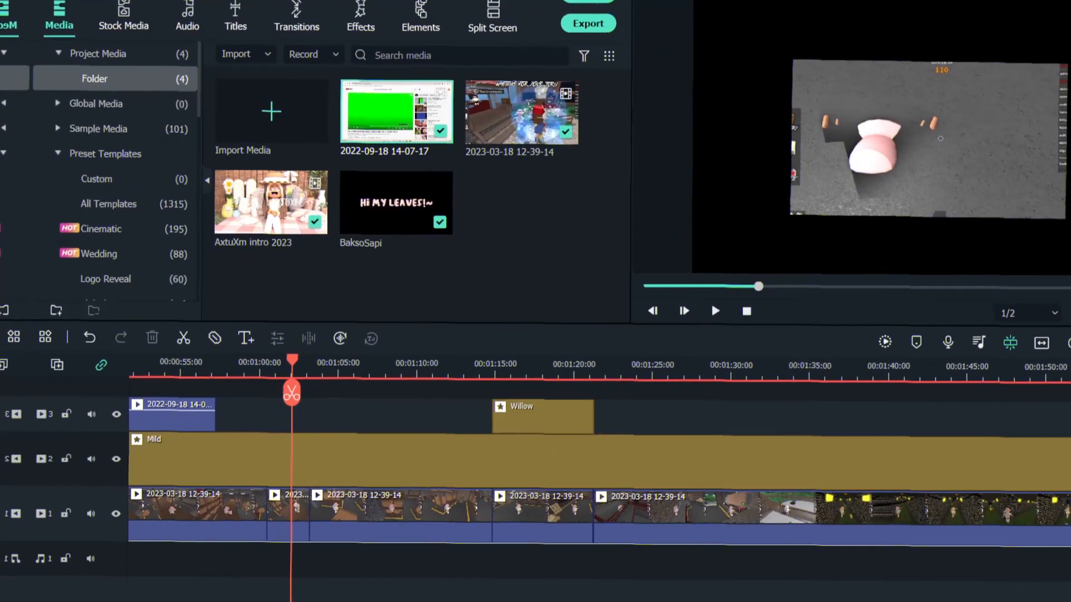
pyautogui.moveTo(385, 596); pyautogui.dragTo(438, 593)
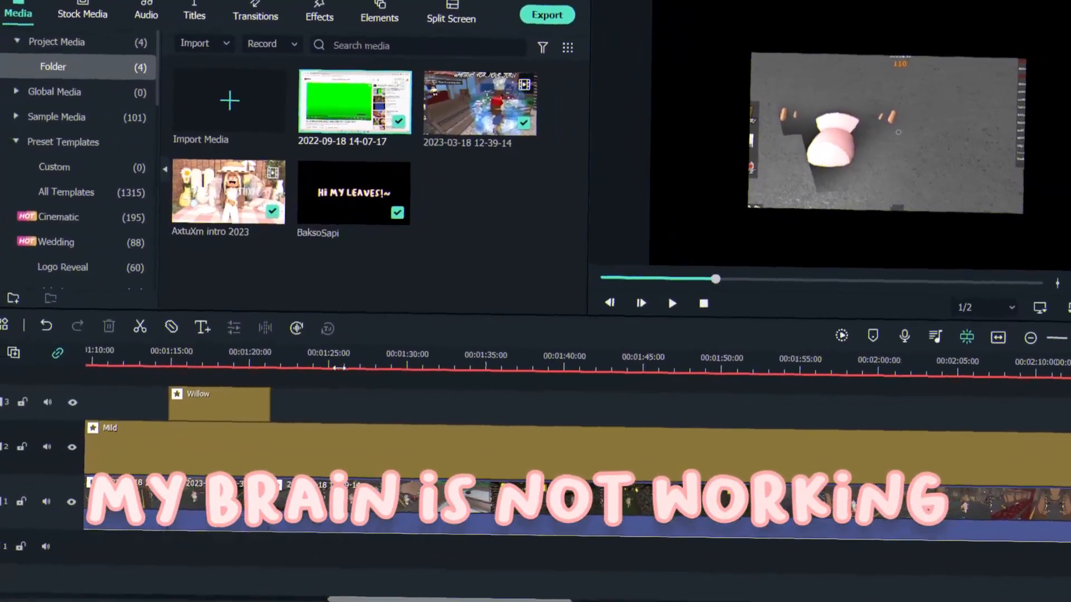
pyautogui.click(330, 362)
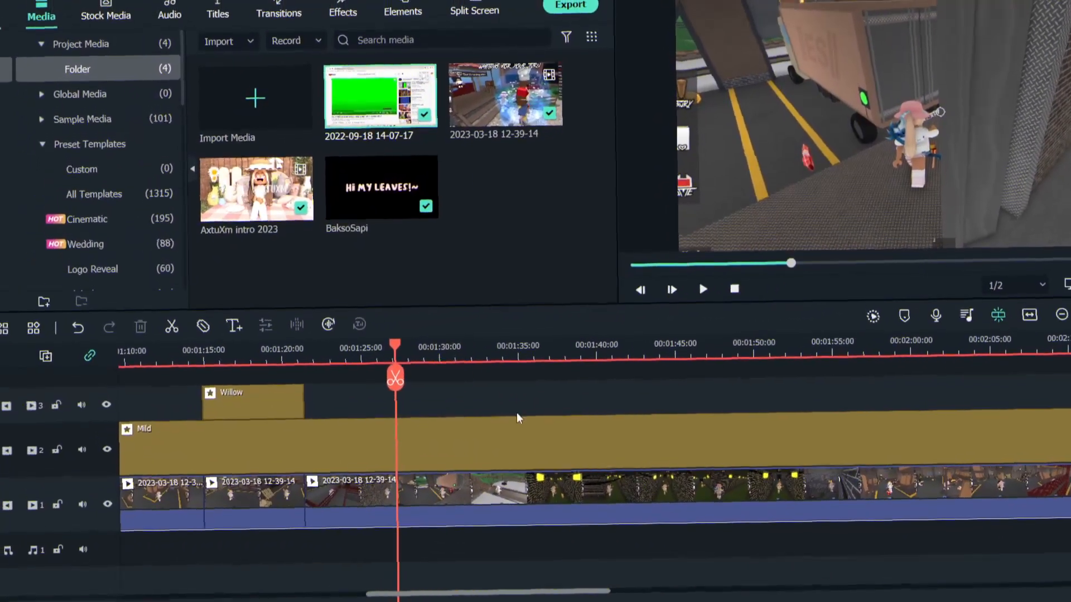
pyautogui.moveTo(357, 382); pyautogui.dragTo(576, 524)
pyautogui.moveTo(624, 497); pyautogui.dragTo(528, 502)
pyautogui.click(608, 519)
pyautogui.click(575, 381)
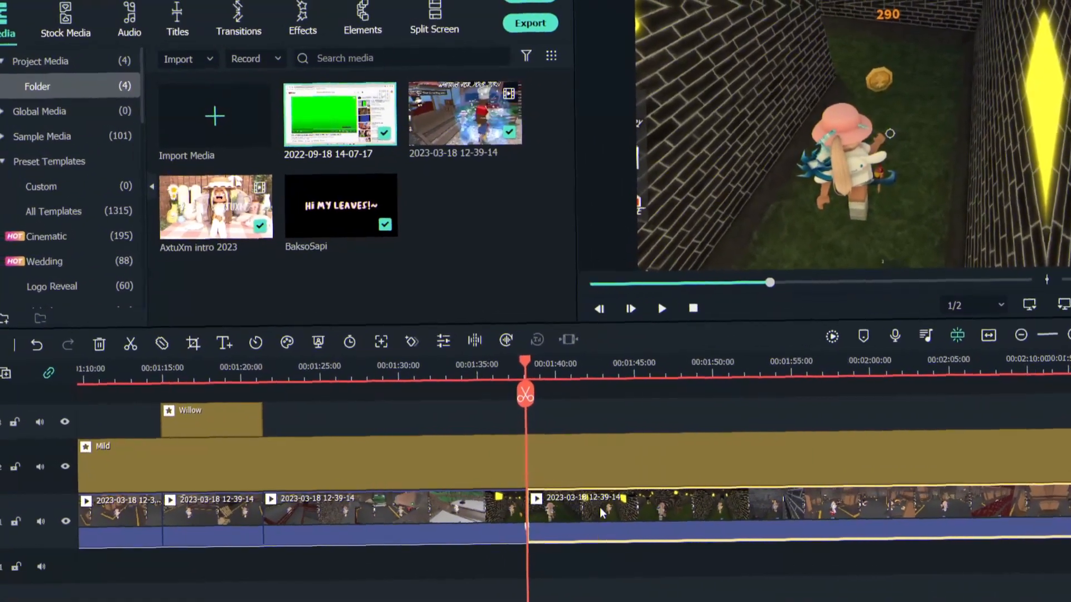
# - Delete the remaining gameplay segment after the cut at about 00:01:38
pyautogui.rightClick(702, 514)
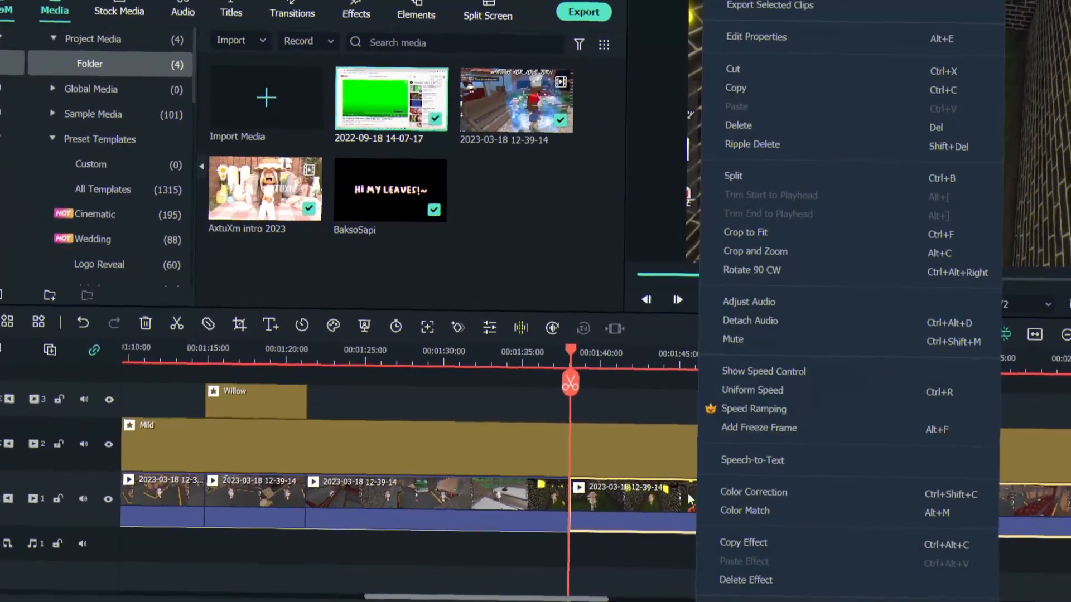
pyautogui.click(651, 505)
pyautogui.moveTo(528, 594)
pyautogui.mouseDown()
pyautogui.moveTo(262, 594)
pyautogui.moveTo(513, 595)
pyautogui.mouseUp()
pyautogui.scroll(-2, 663, 504)
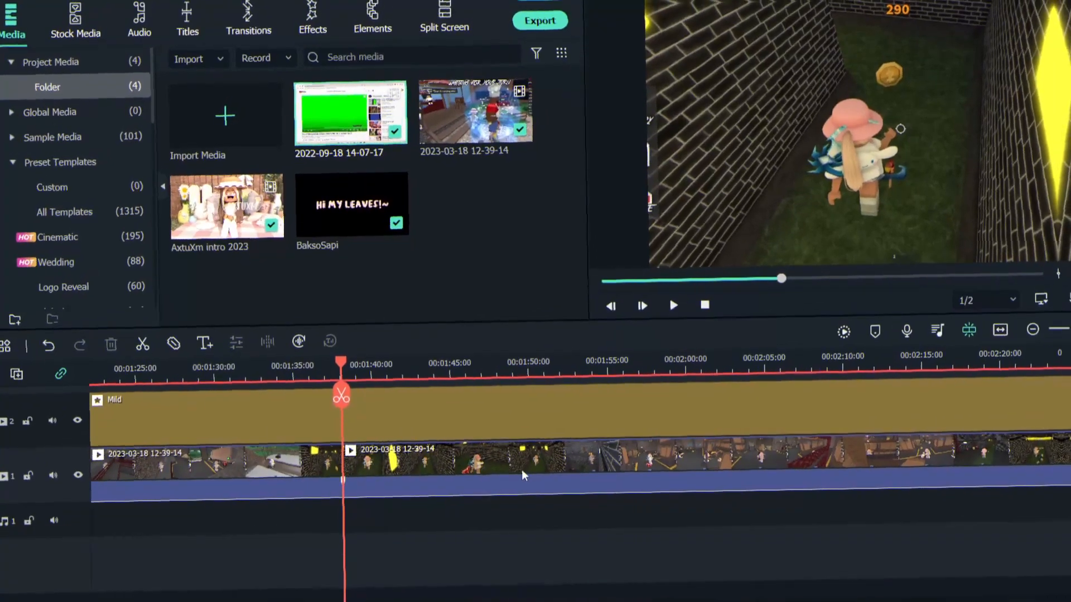
pyautogui.click(499, 458)
pyautogui.rightClick(498, 458)
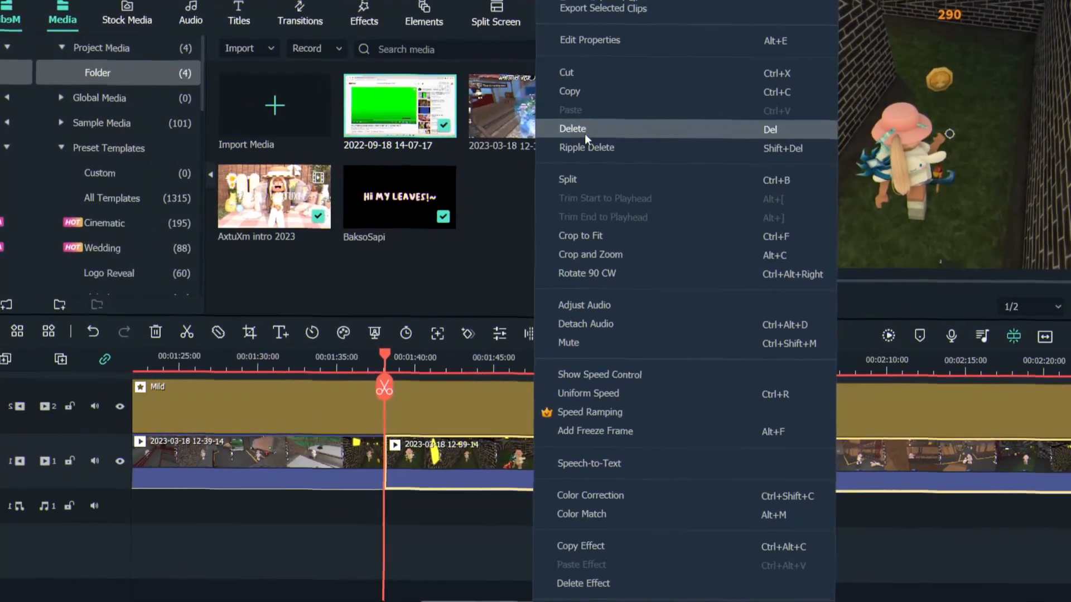
pyautogui.click(582, 134)
pyautogui.scroll(2, 551, 508)
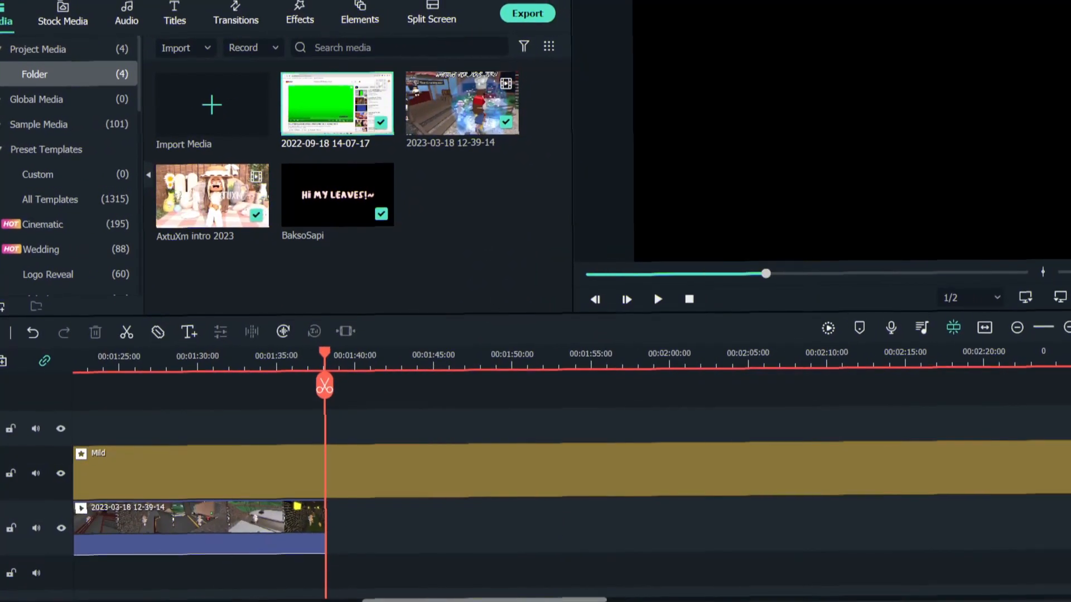
pyautogui.moveTo(552, 597)
pyautogui.mouseDown()
pyautogui.moveTo(482, 598)
pyautogui.moveTo(538, 598)
pyautogui.mouseUp()
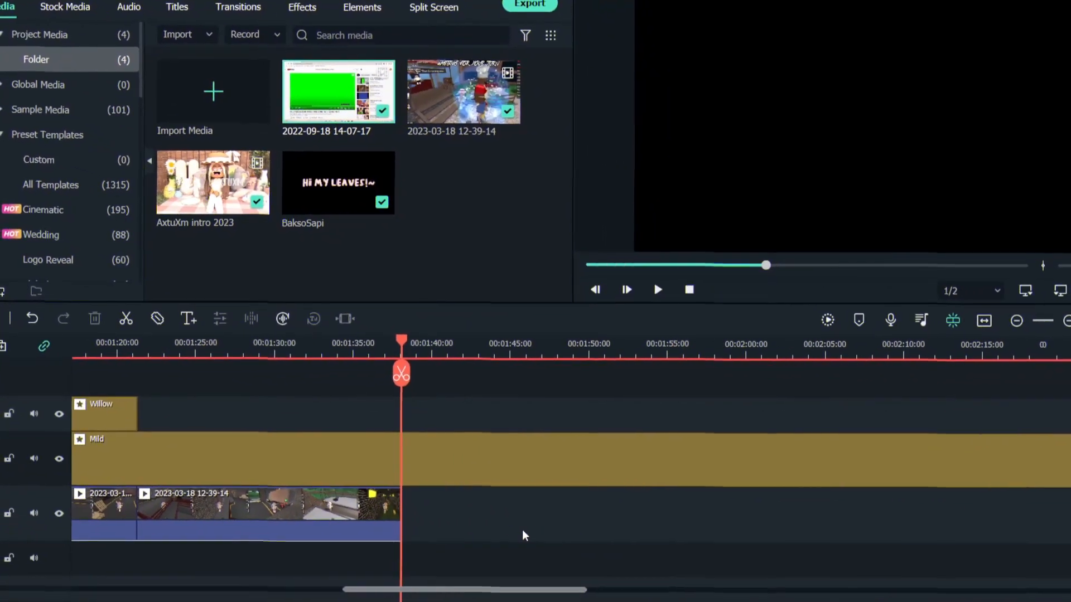
# - Start importing media and open the desktop folder holding the Youtube thumbnail and Instagram images
pyautogui.moveTo(401, 342); pyautogui.dragTo(394, 377)
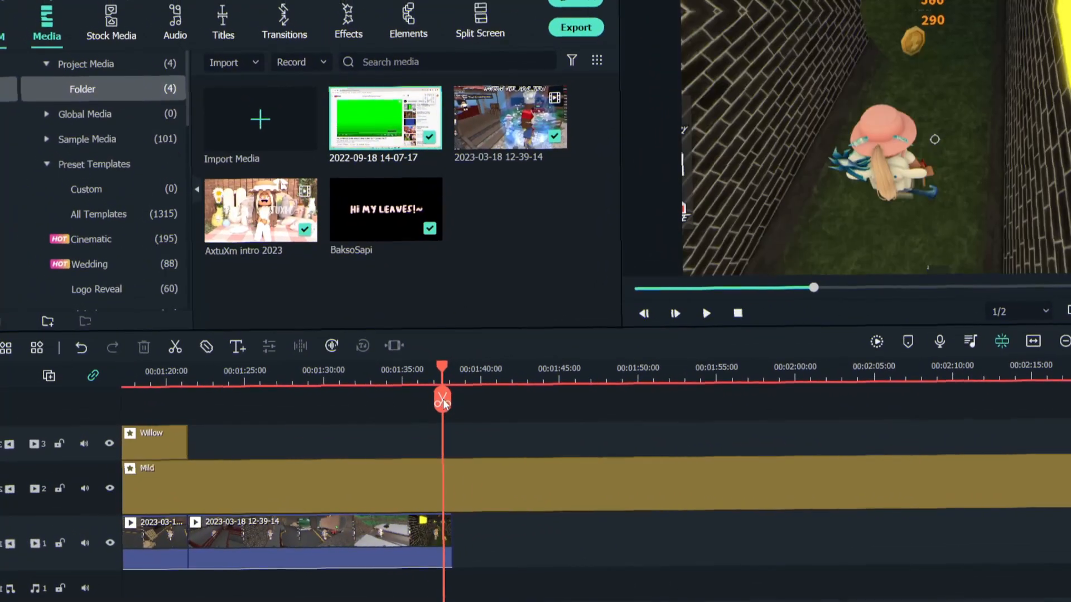
pyautogui.click(260, 119)
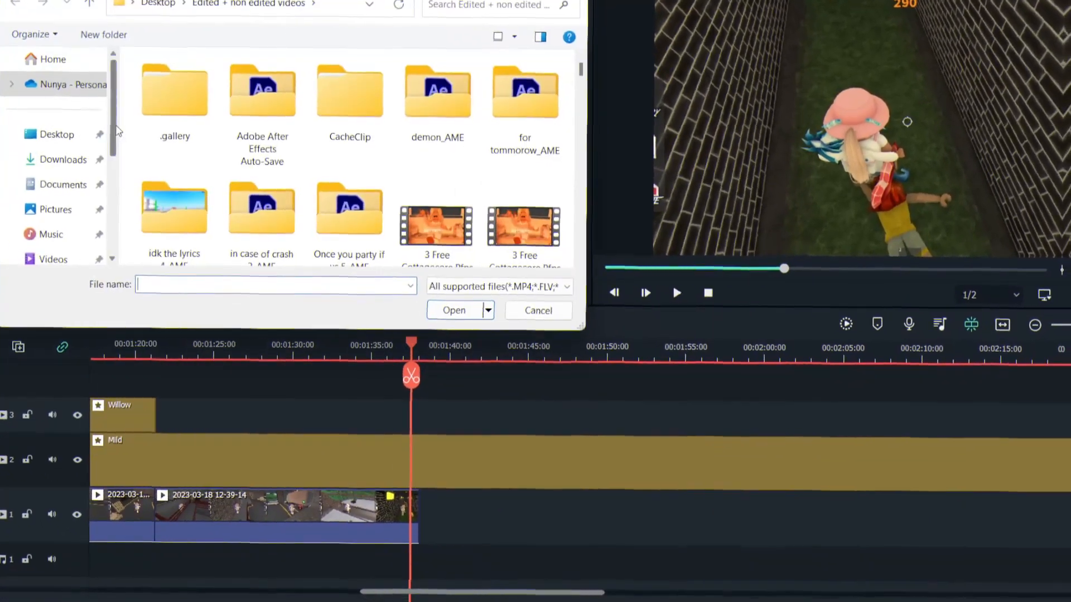
pyautogui.click(52, 135)
pyautogui.doubleClick(441, 107)
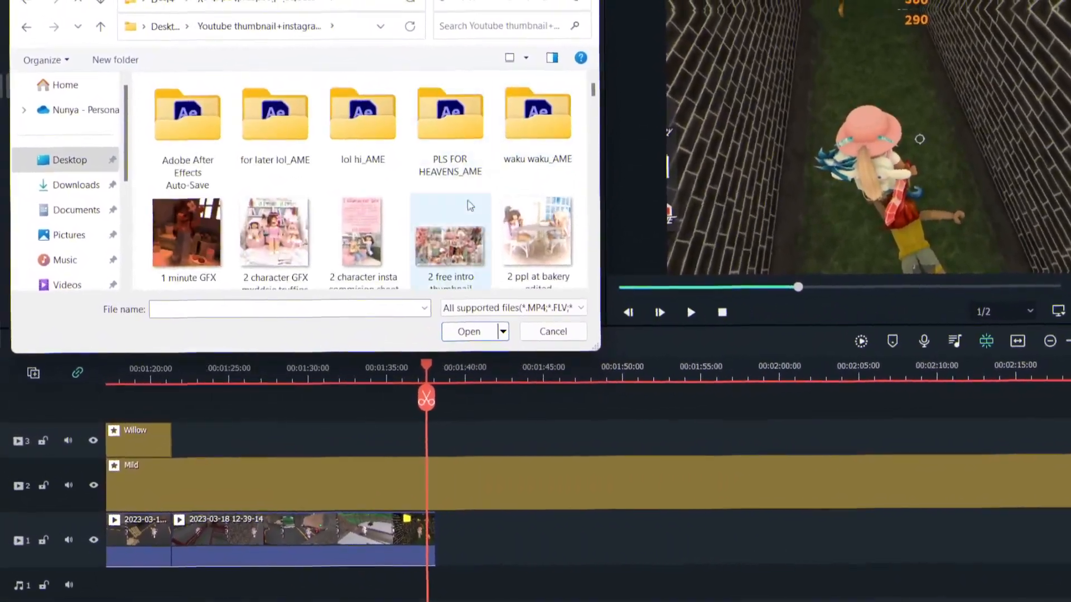
# - Search the folder for an outro file whose name starts with "thanks"
pyautogui.scroll(-5, 453, 202)
pyautogui.write('THANJ')
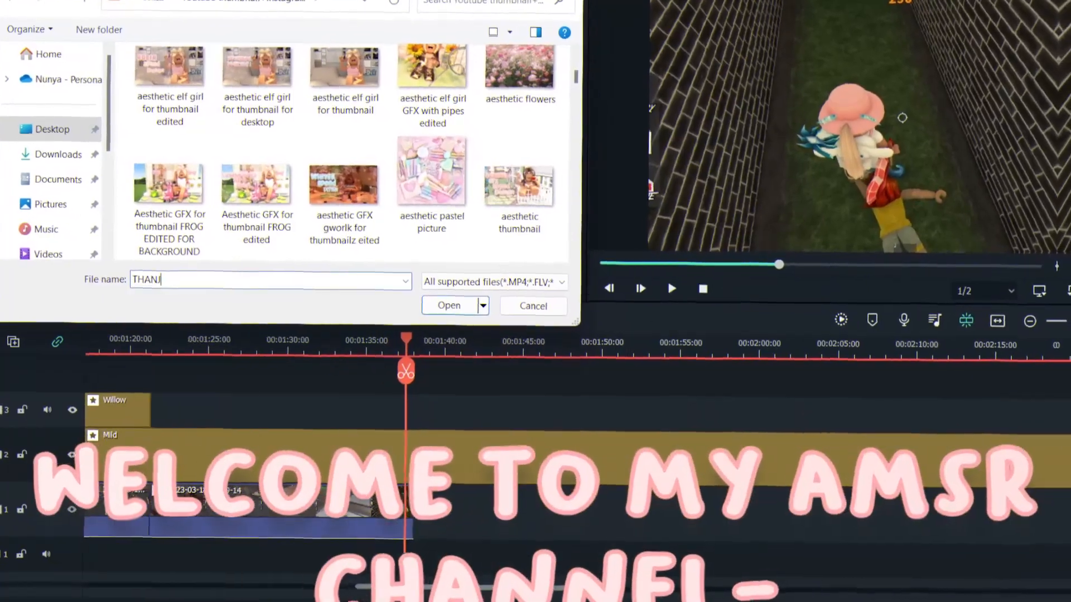
pyautogui.press('BackSpace')
pyautogui.press('BackSpace')
pyautogui.press('BackSpace')
pyautogui.press('BackSpace')
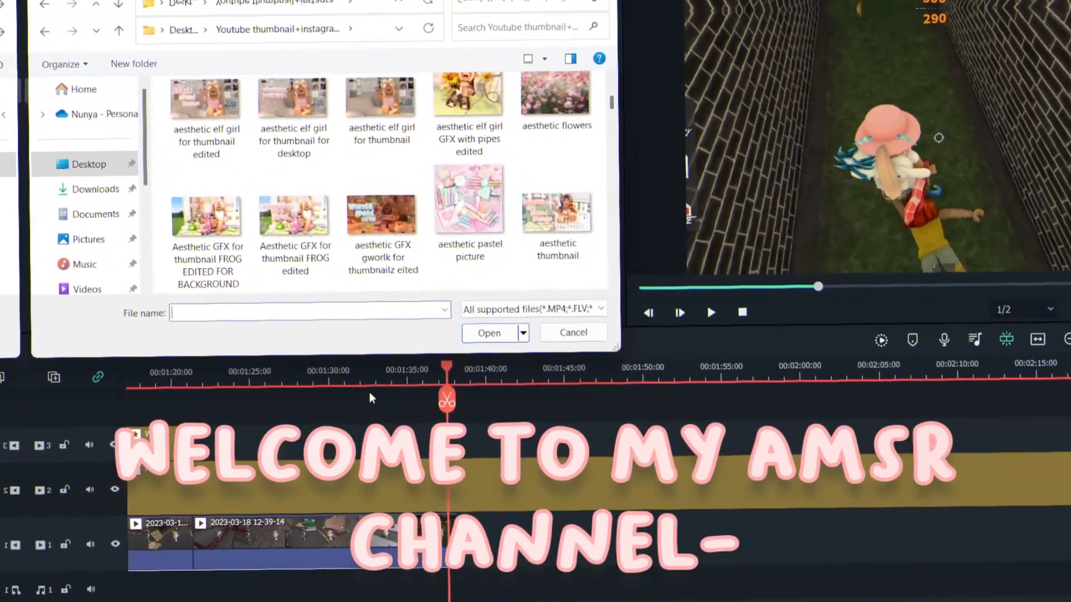
pyautogui.write('thanks')
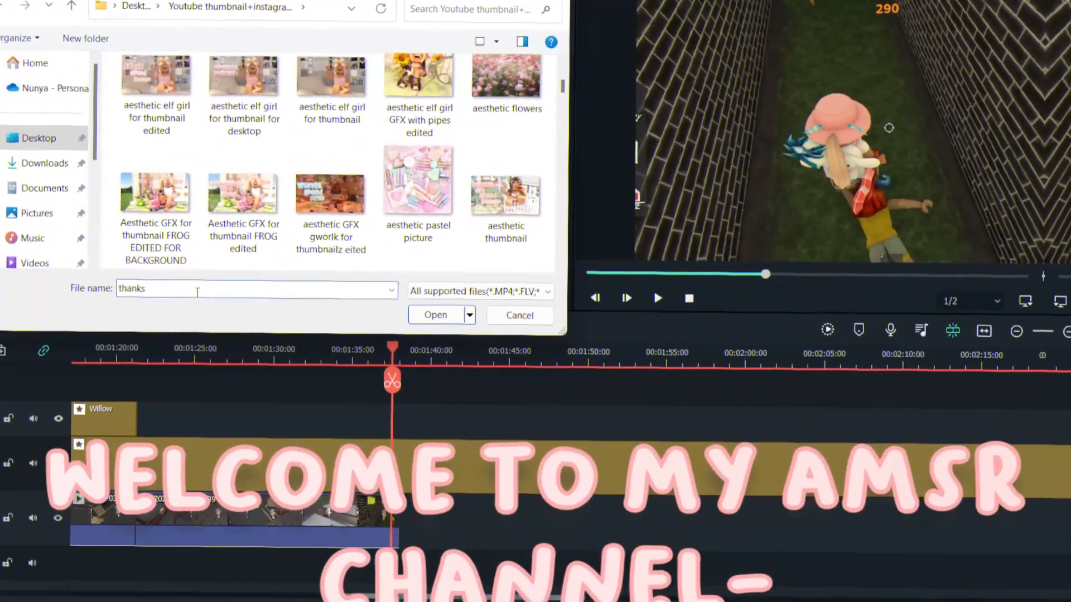
pyautogui.write(' for')
pyautogui.press('BackSpace')
pyautogui.press('BackSpace')
pyautogui.press('BackSpace')
pyautogui.press('BackSpace')
pyautogui.press('BackSpace')
pyautogui.press('BackSpace')
pyautogui.press('BackSpace')
pyautogui.press('BackSpace')
pyautogui.press('BackSpace')
pyautogui.press('BackSpace')
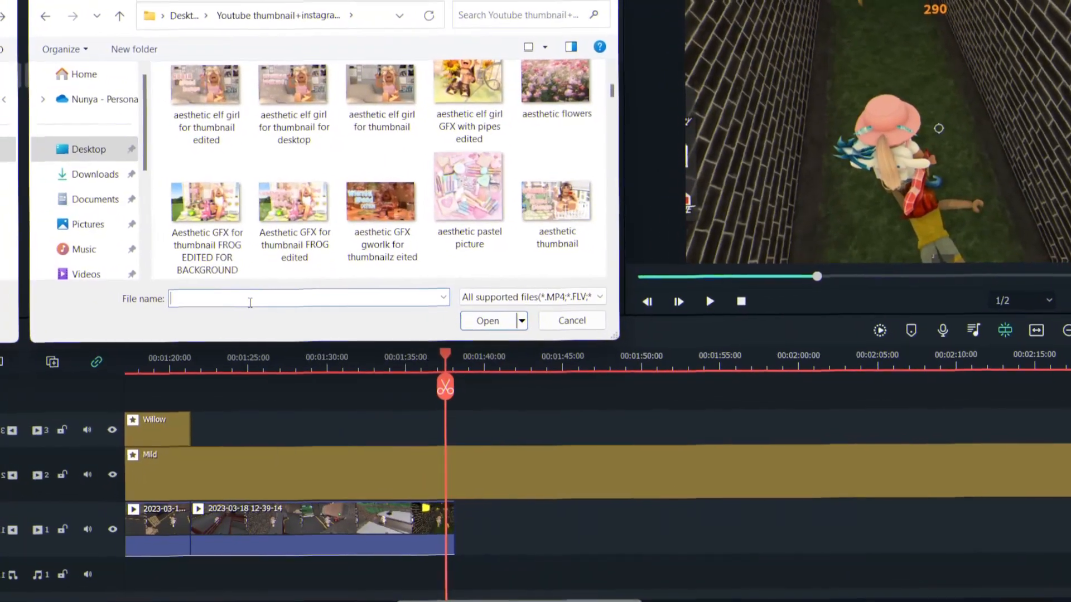
pyautogui.write('tha')
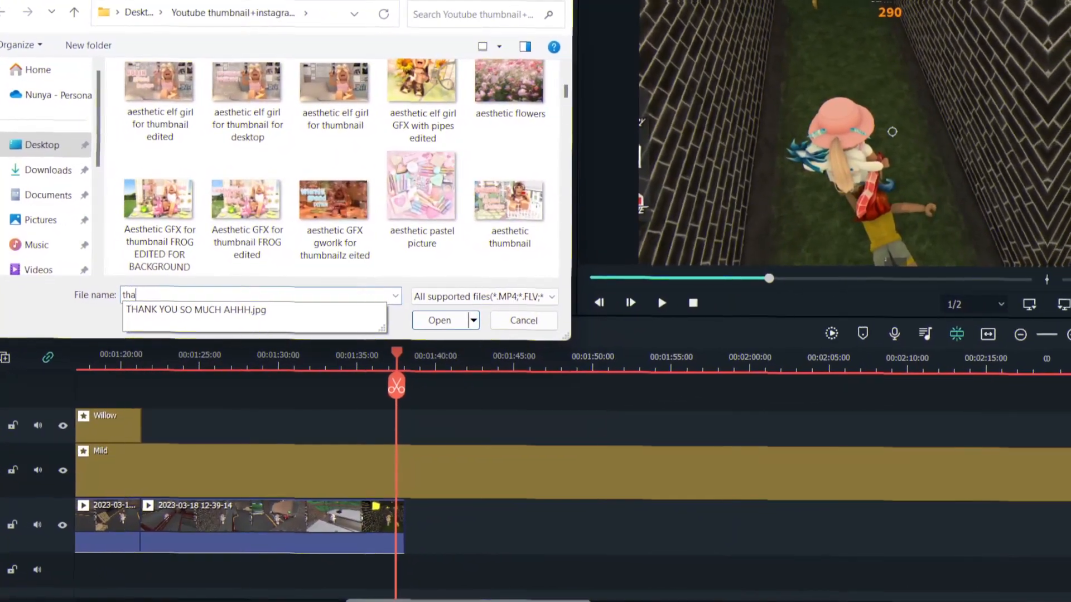
pyautogui.press('BackSpace')
pyautogui.press('BackSpace')
pyautogui.press('BackSpace')
# - Import the image "flowers pink" from the thumbnail images folder
pyautogui.scroll(-5, 256, 240)
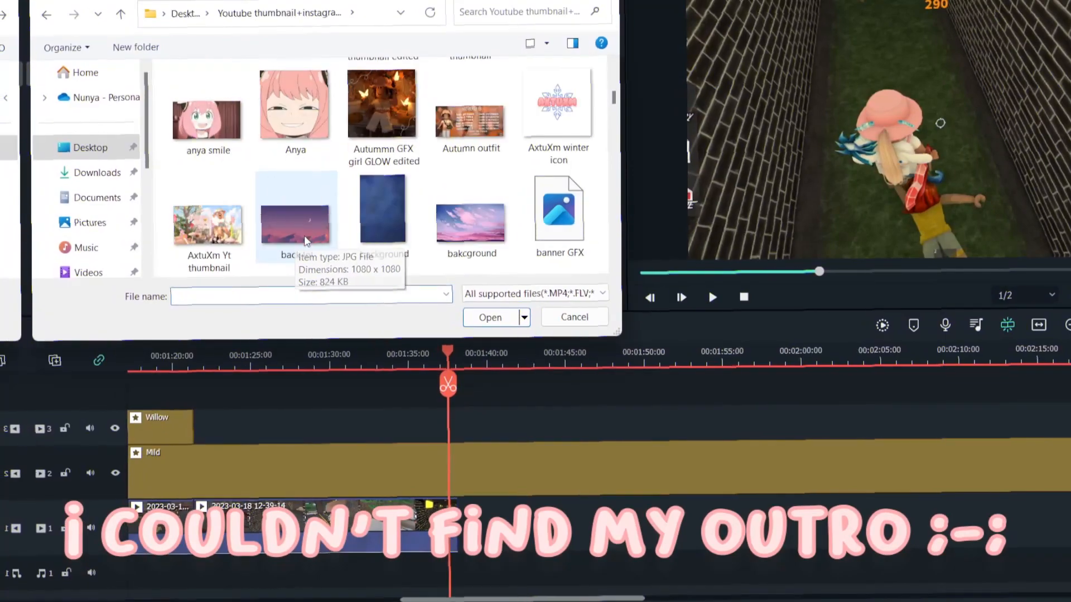
pyautogui.scroll(-5, 493, 238)
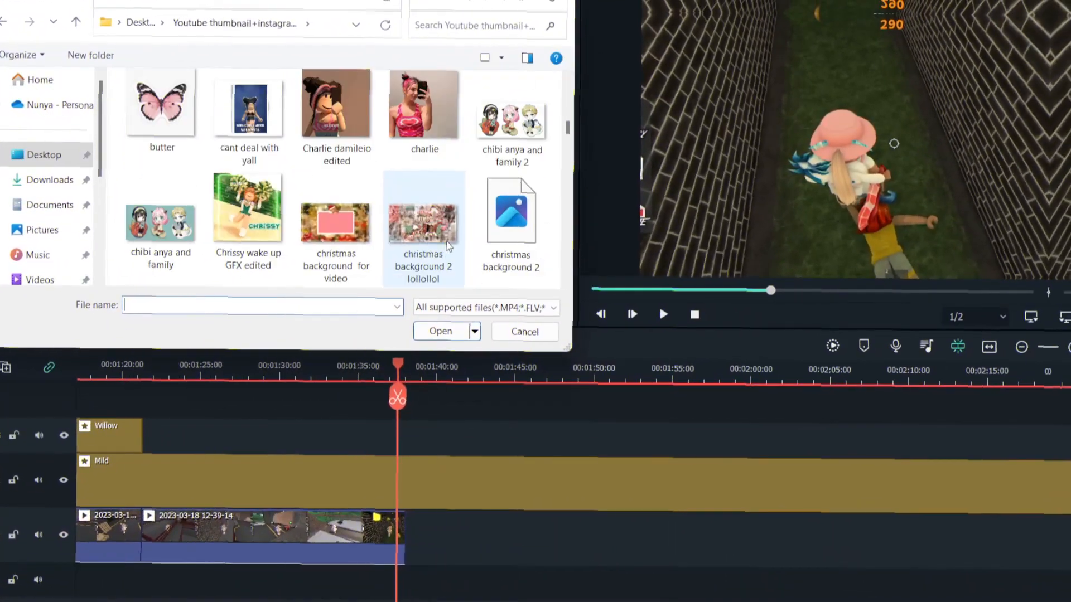
pyautogui.scroll(-2, 448, 245)
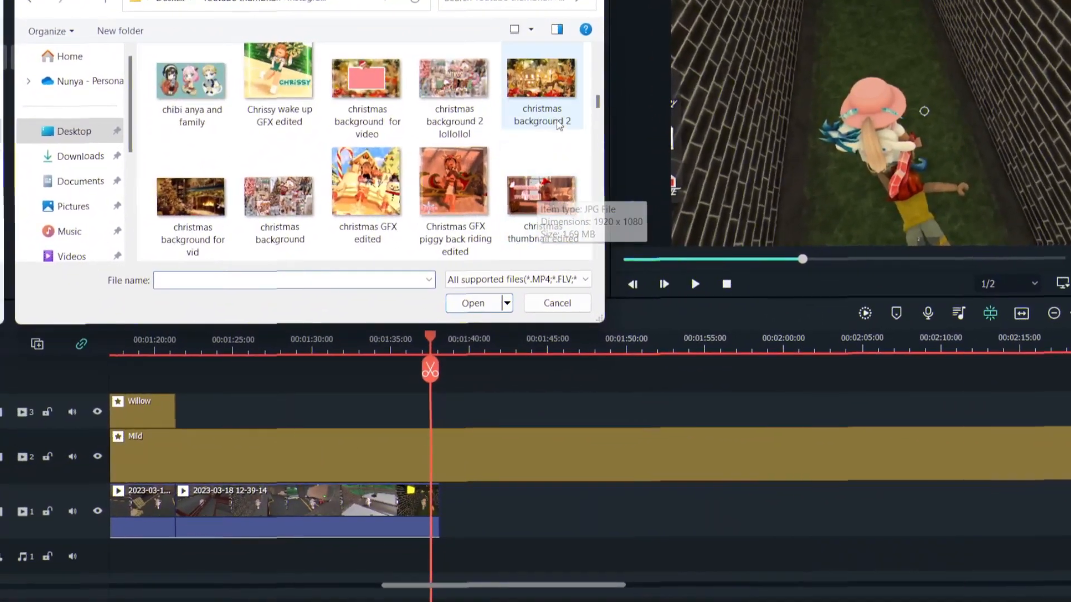
pyautogui.scroll(-10, 530, 119)
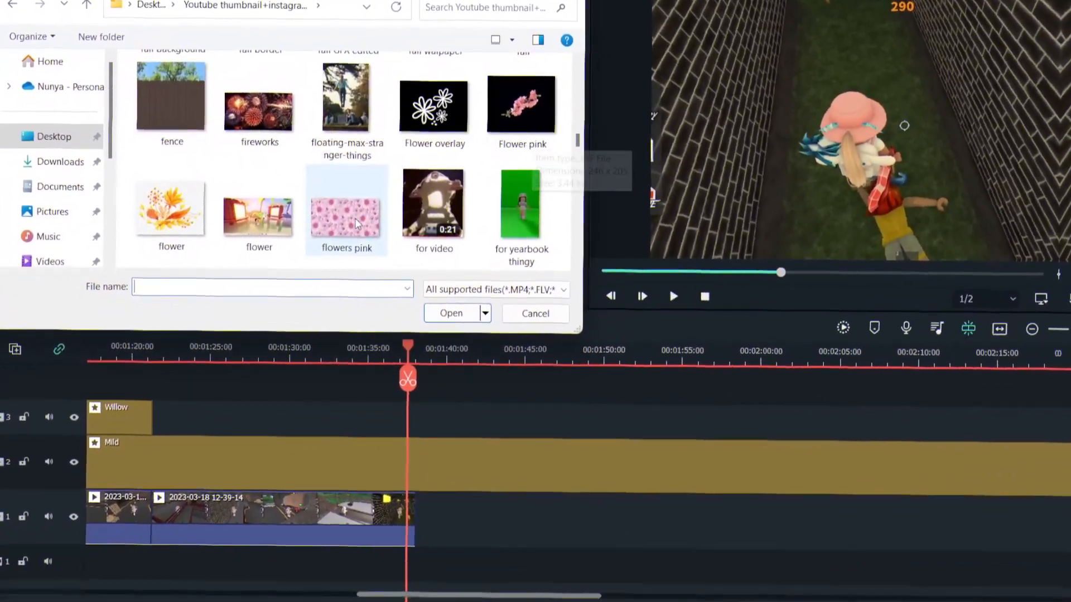
pyautogui.doubleClick(348, 240)
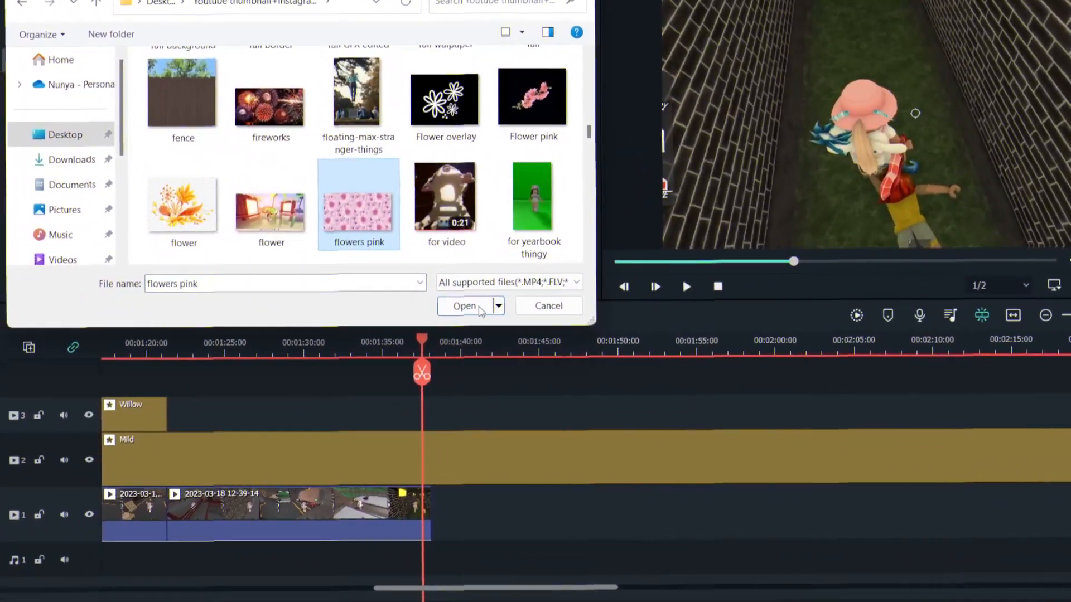
# - Place the "flowers pink" image on track 1 directly after the gameplay and move the playhead onto it at about 00:01:40
pyautogui.moveTo(503, 184); pyautogui.dragTo(457, 527)
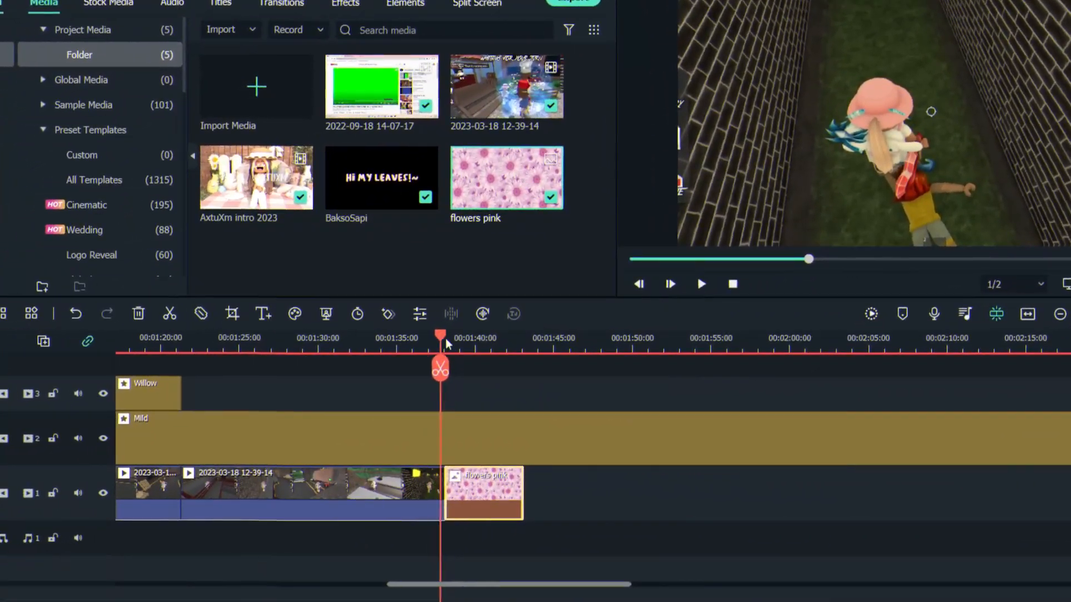
pyautogui.moveTo(399, 381); pyautogui.dragTo(429, 383)
pyautogui.moveTo(495, 362)
pyautogui.mouseDown()
pyautogui.moveTo(461, 369)
pyautogui.moveTo(497, 378)
pyautogui.mouseUp()
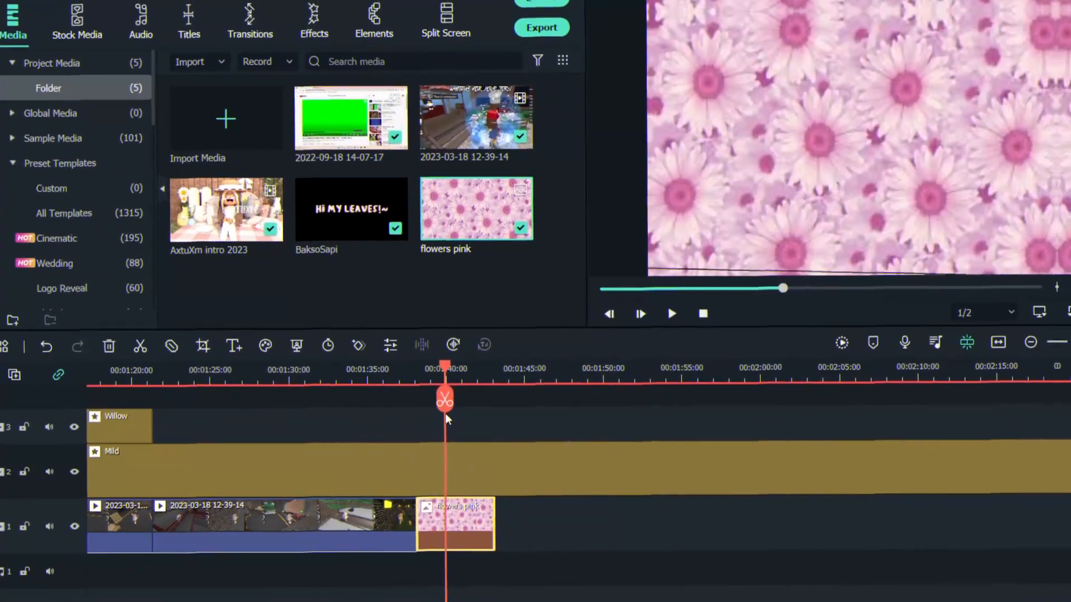
# - Add the favourite Fade transition between the last gameplay clip and the "flowers pink" image, and return the playhead to about 00:01:38
pyautogui.click(233, 32)
pyautogui.moveTo(460, 120); pyautogui.dragTo(397, 539)
pyautogui.moveTo(454, 520); pyautogui.dragTo(456, 519)
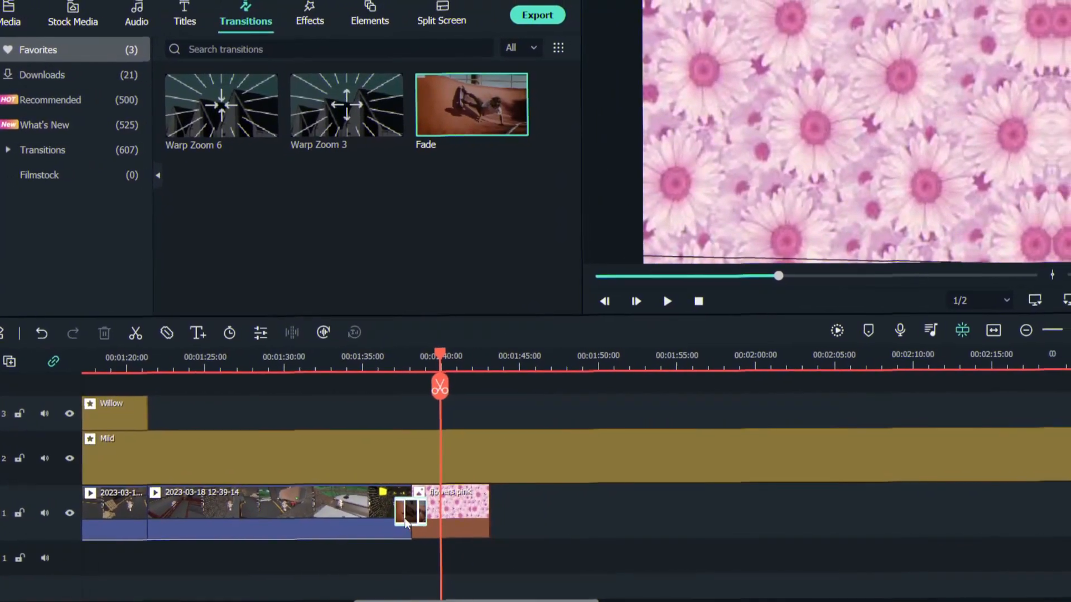
pyautogui.moveTo(438, 358); pyautogui.dragTo(416, 368)
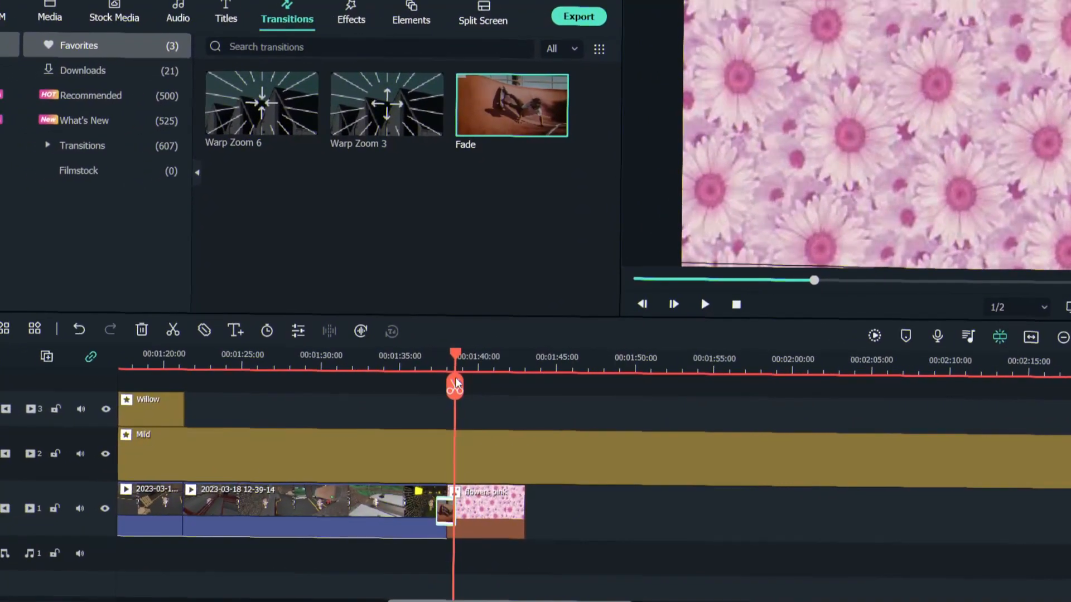
# - Add the custom BaksoSapi title on track 3 above the "flowers pink" image and open it for editing
pyautogui.click(229, 14)
pyautogui.moveTo(270, 248); pyautogui.dragTo(501, 409)
pyautogui.doubleClick(466, 424)
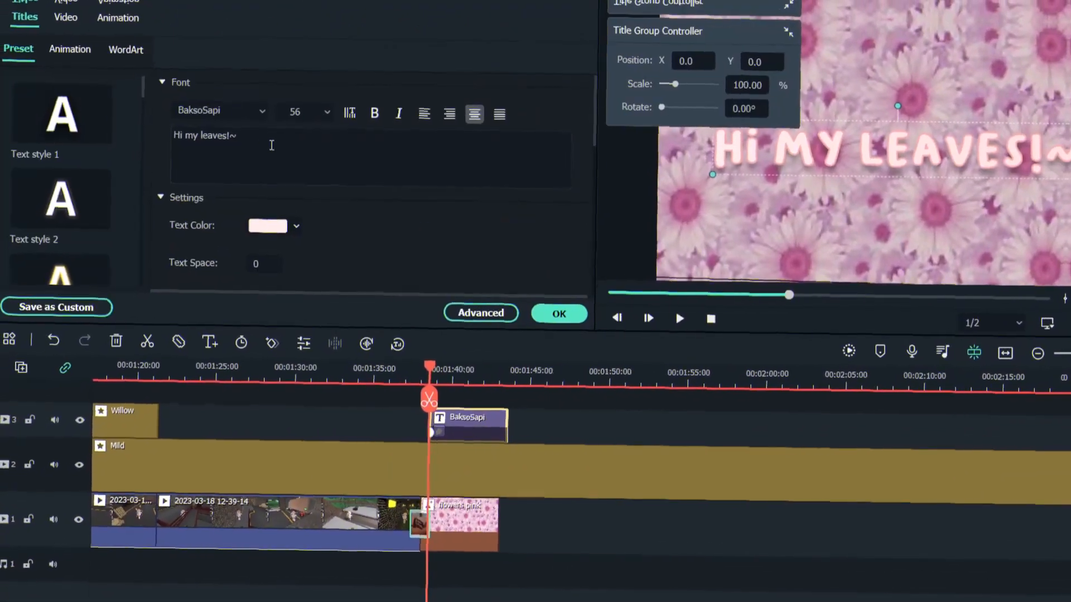
# - Replace the outro title's text with "bye my leaves!", collapse the title group controller and apply the edit
pyautogui.press('BackSpace')
pyautogui.write('bye my l')
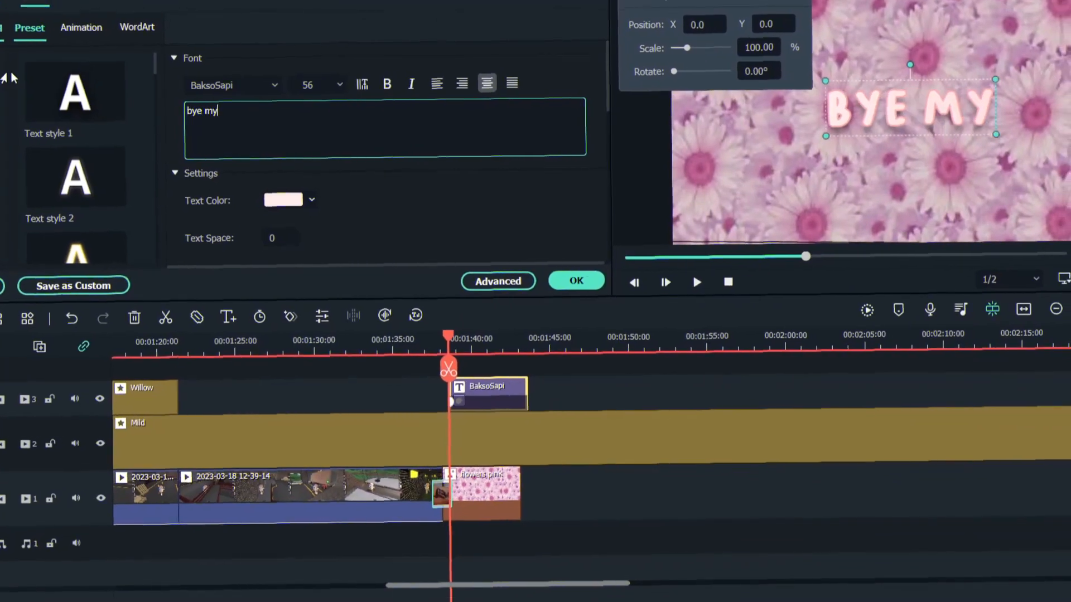
pyautogui.write('eaves!')
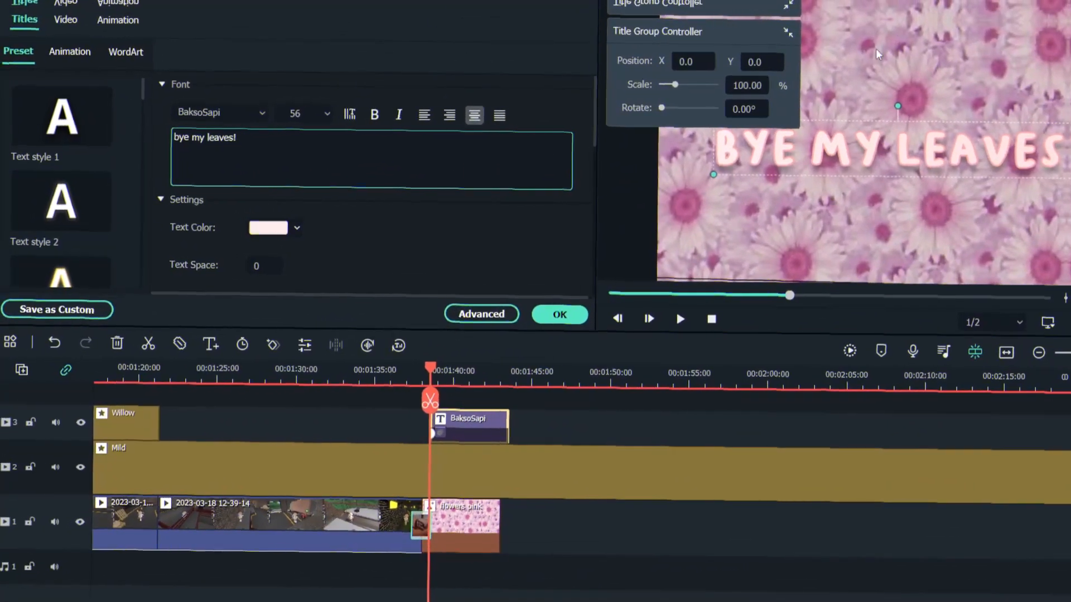
pyautogui.click(810, 23)
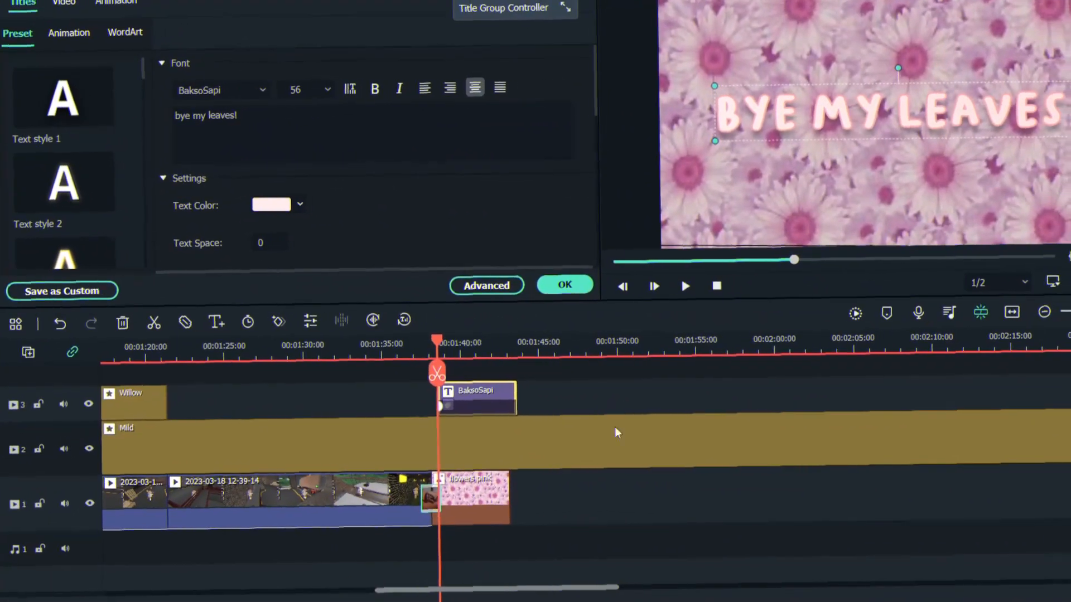
pyautogui.click(539, 293)
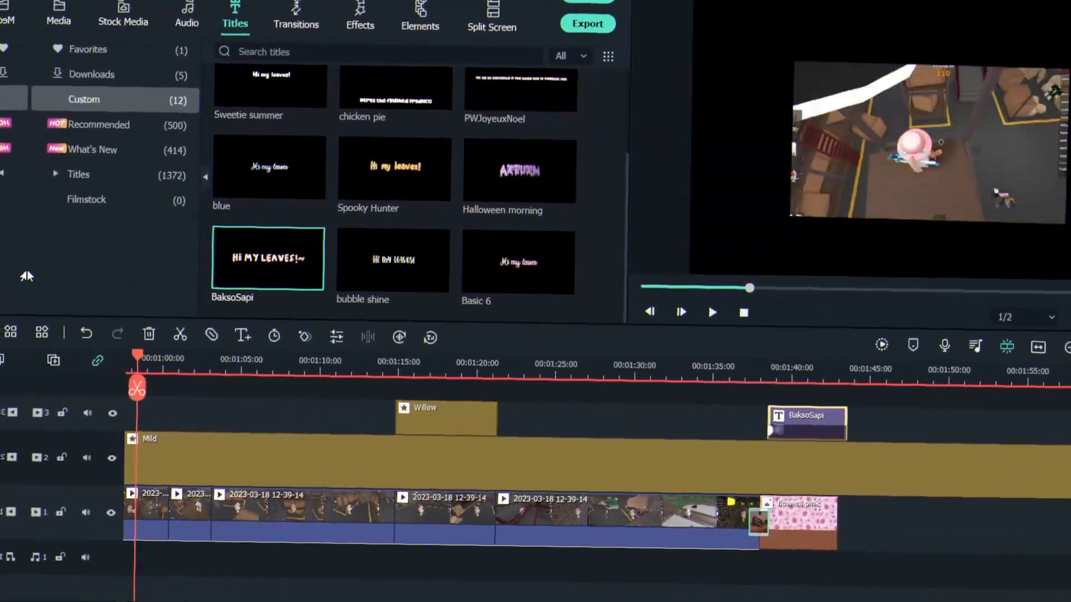
pyautogui.moveTo(28, 276); pyautogui.dragTo(873, 410)
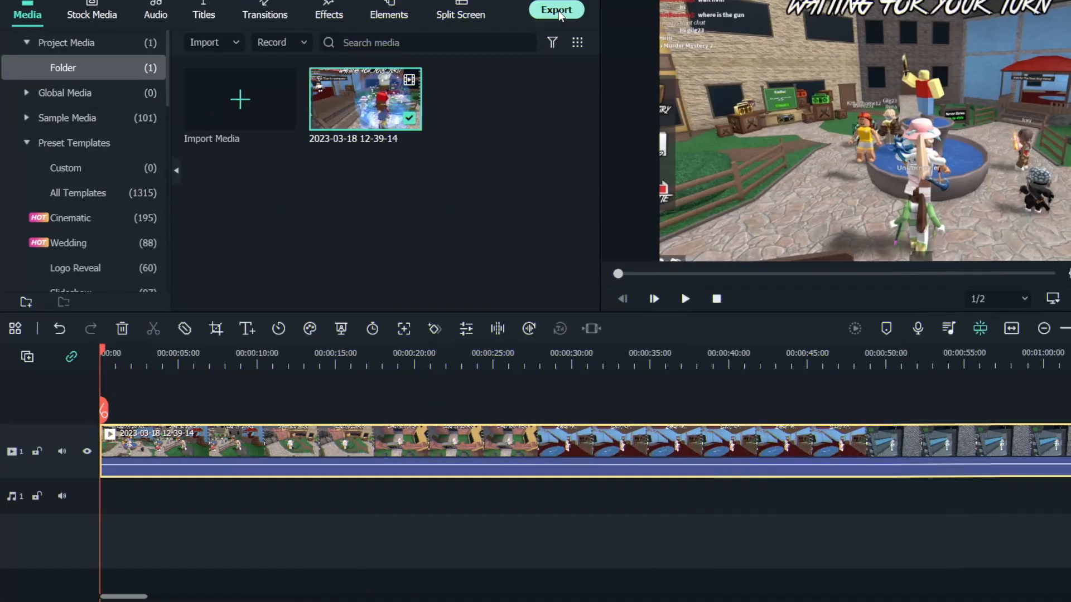
# - Start a local MP4 export of the gameplay project and name the output file "murder mystery"
pyautogui.click(845, 49)
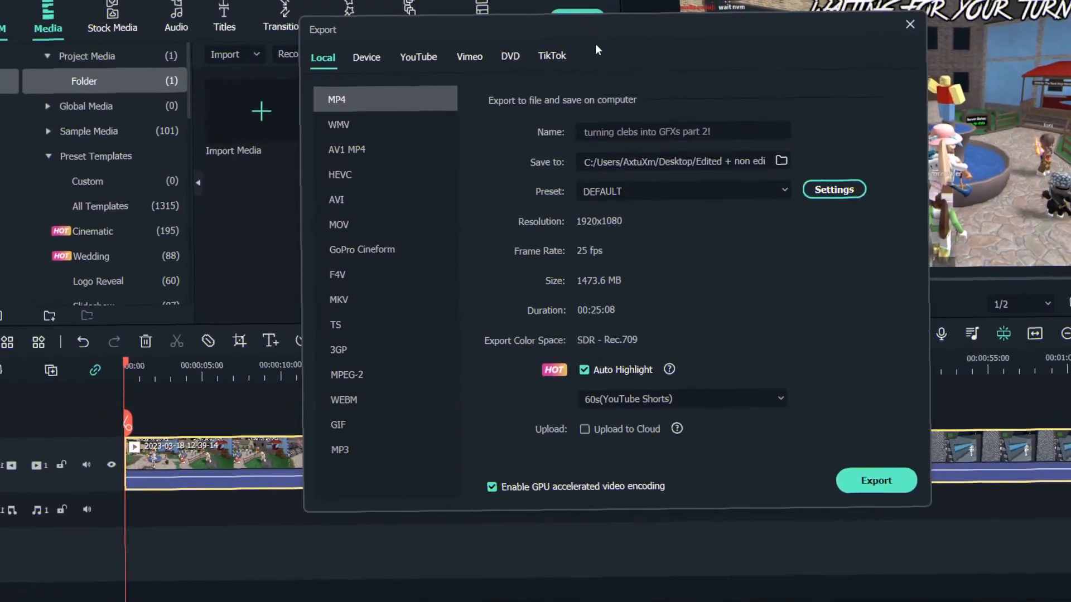
pyautogui.moveTo(686, 132); pyautogui.dragTo(537, 127)
pyautogui.press('BackSpace')
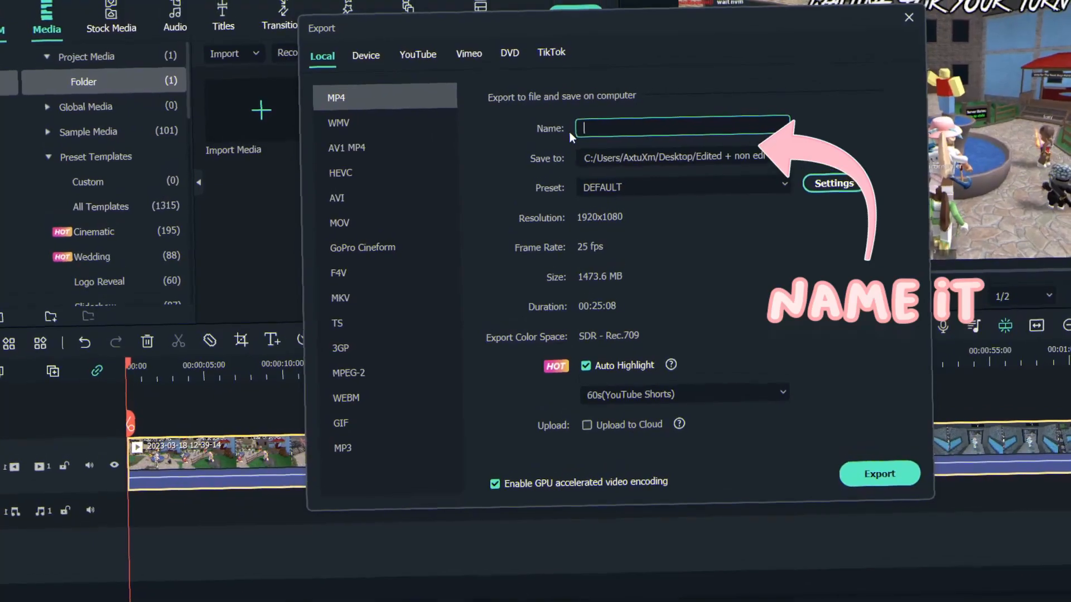
pyautogui.write('mur')
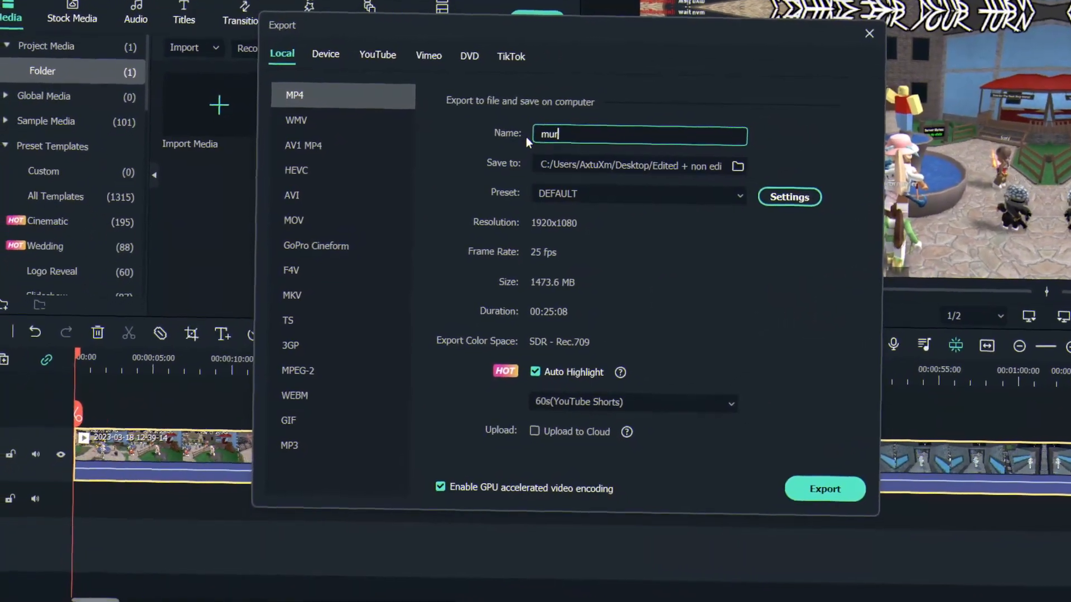
pyautogui.write('der myst')
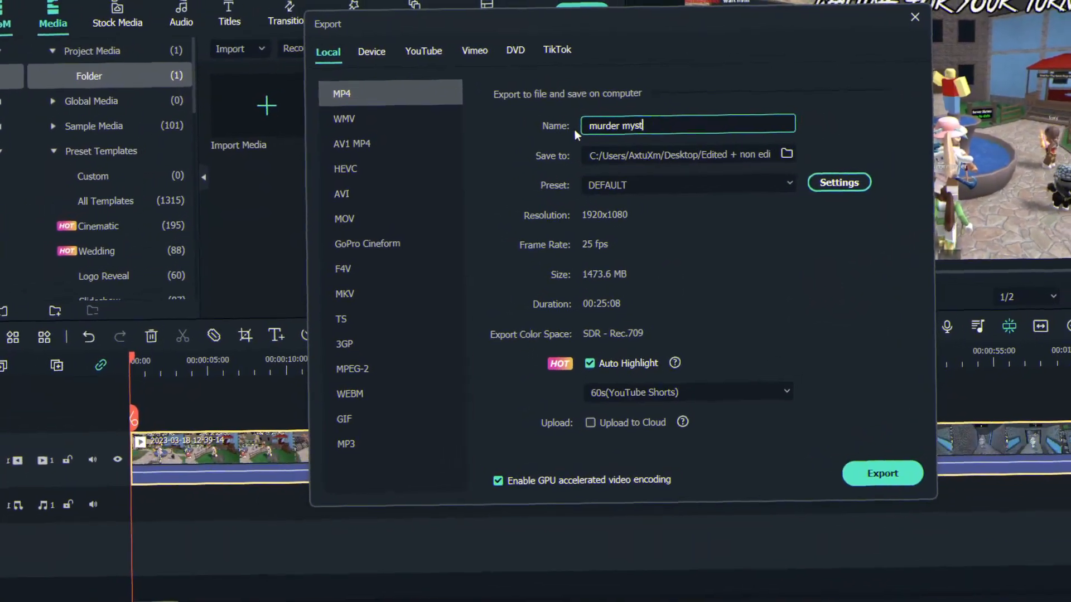
pyautogui.write('ery')
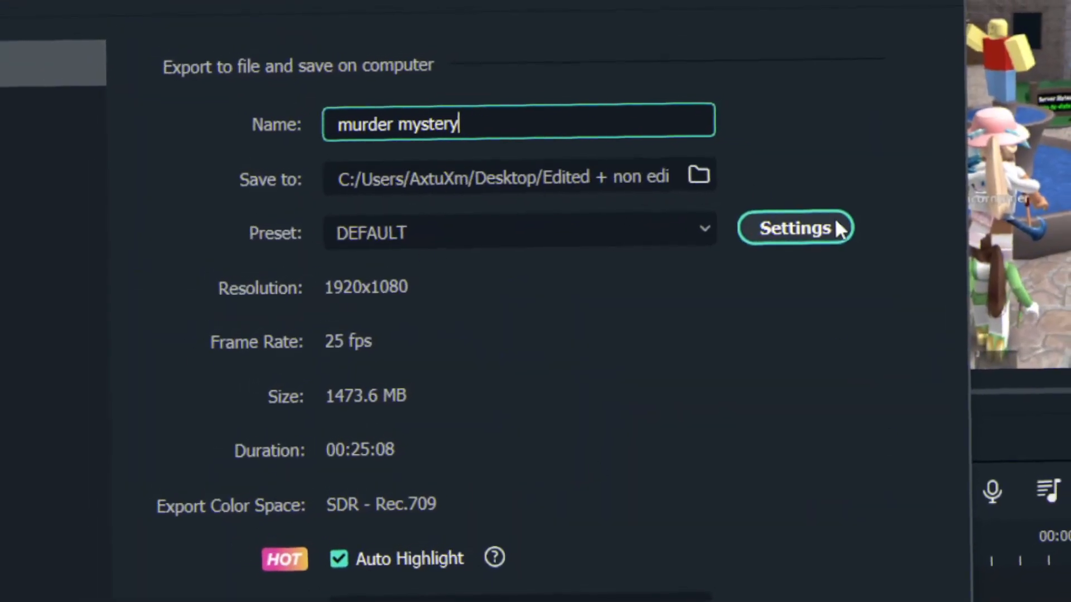
# - Set the export's video frame rate to 60 fps and start exporting the file
pyautogui.click(836, 223)
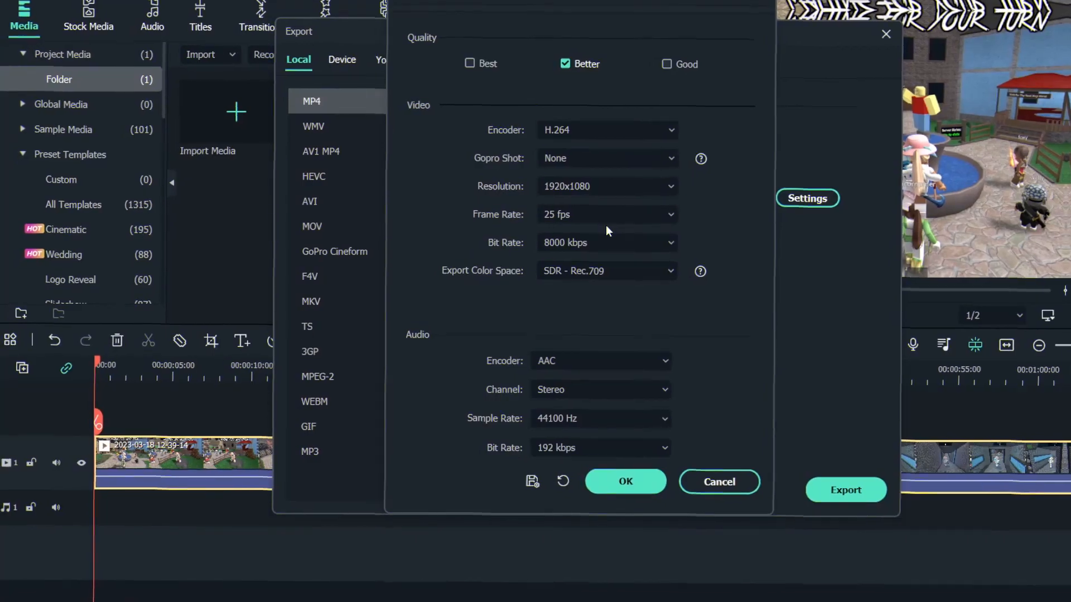
pyautogui.click(607, 222)
pyautogui.click(594, 446)
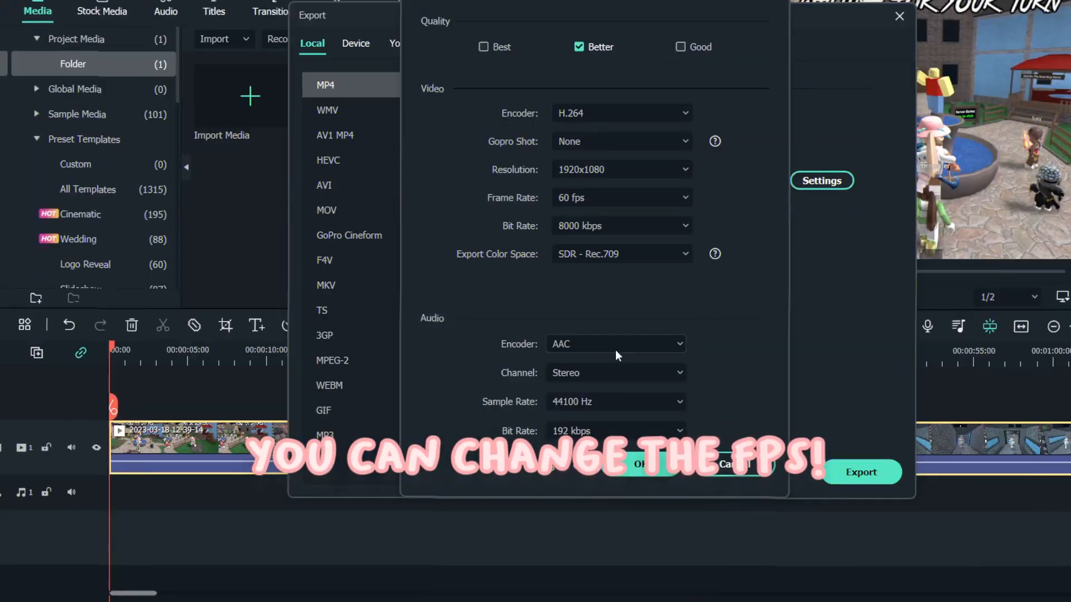
pyautogui.click(642, 464)
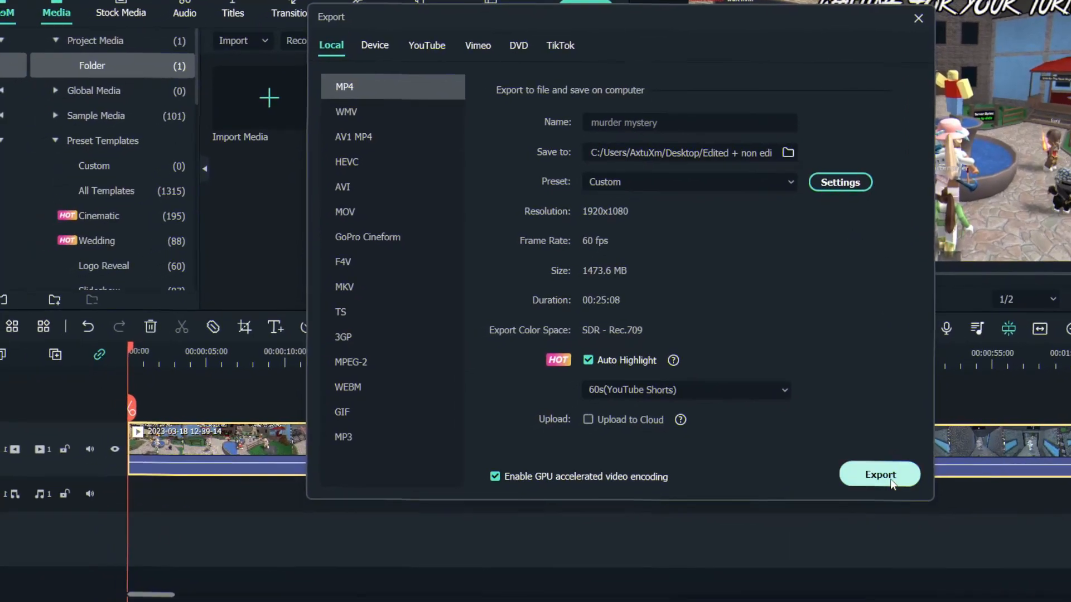
pyautogui.click(889, 480)
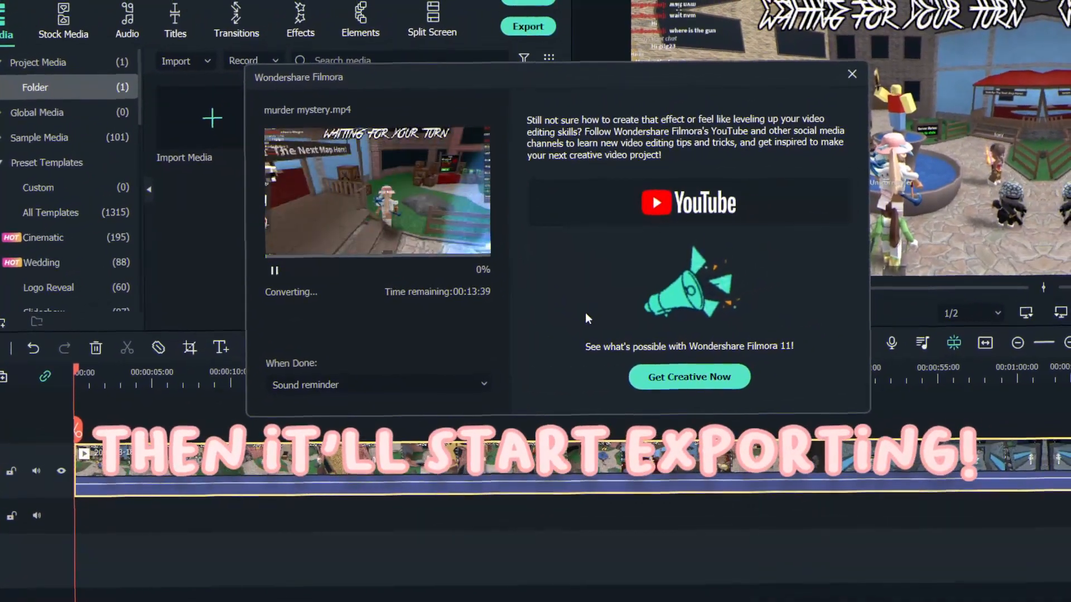